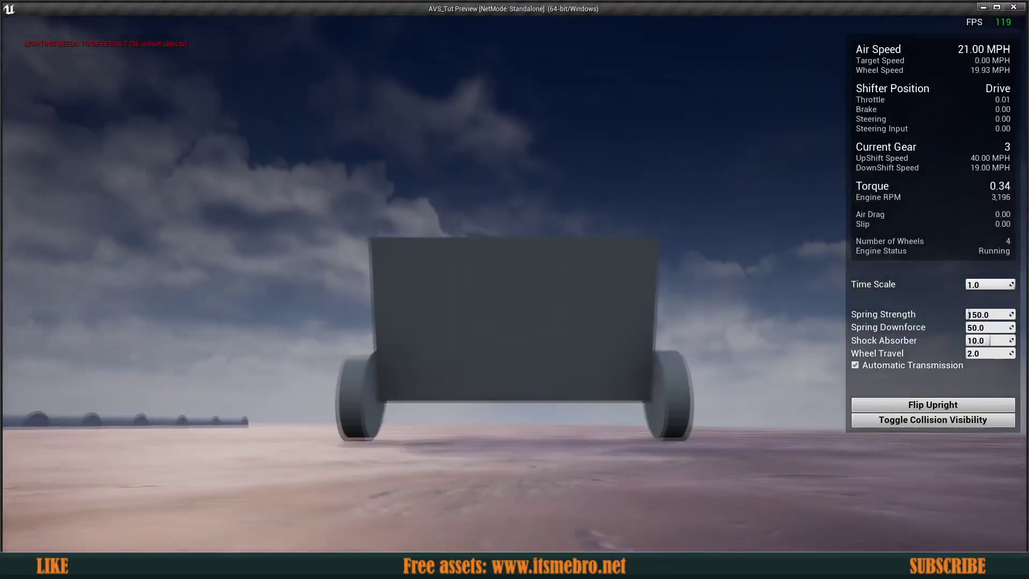
- Test-drive the car across the open terrain in the preview, accelerating forward repeatedly and steering left
{"action": "key", "text": "w"}
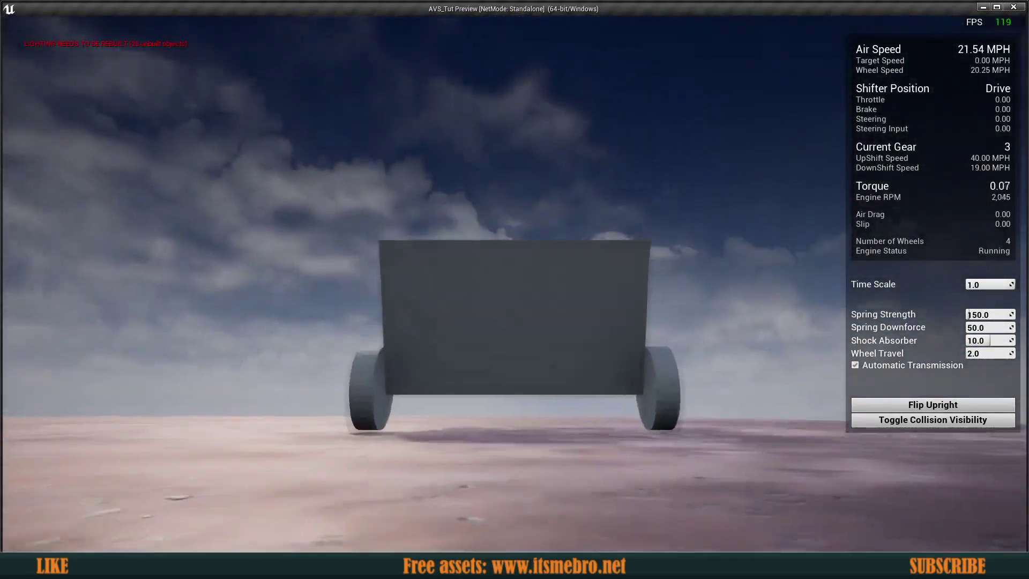
{"action": "key", "text": "w"}
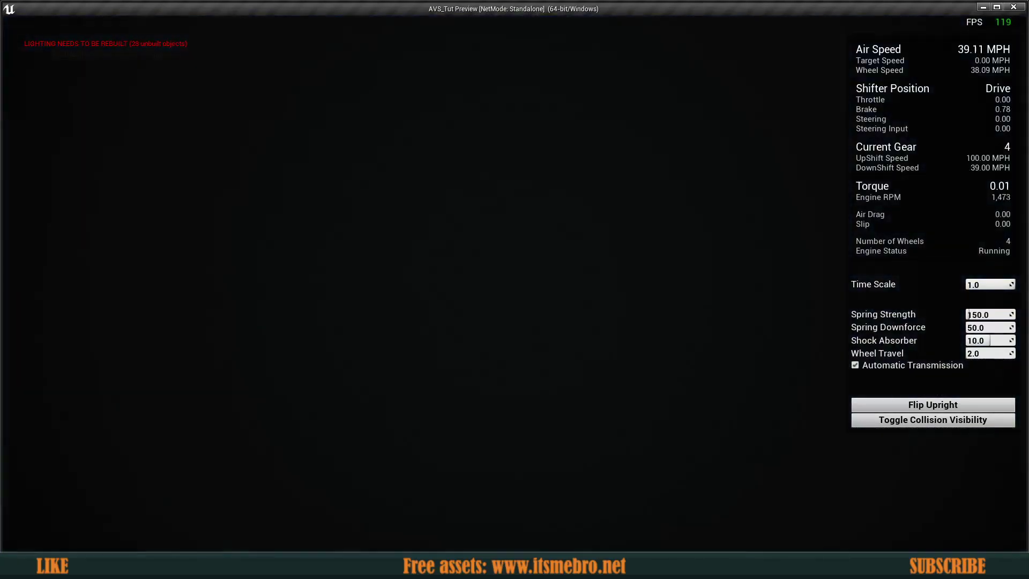
{"action": "key", "text": "r"}
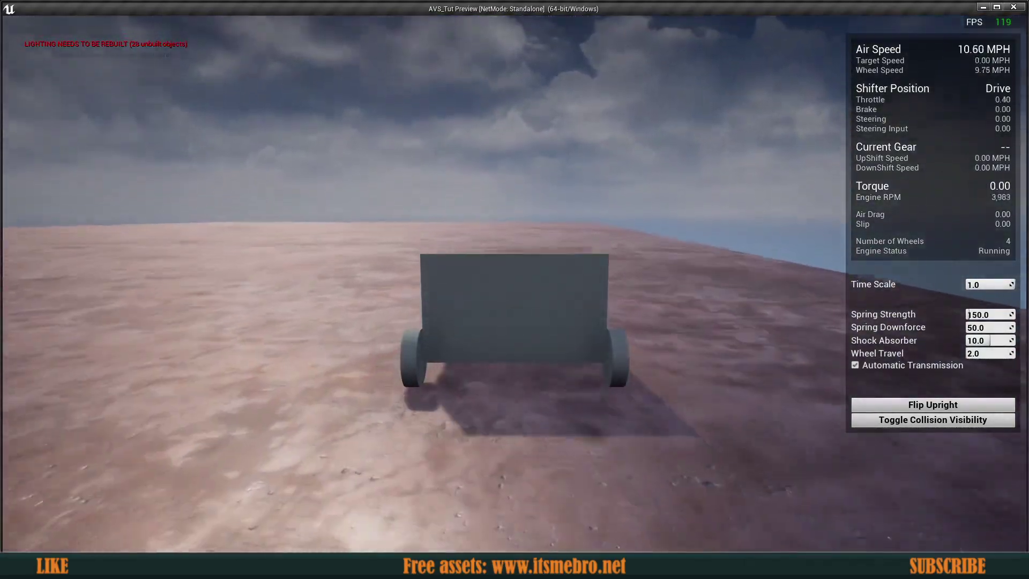
{"action": "key", "text": "w"}
{"action": "key", "text": "w"}
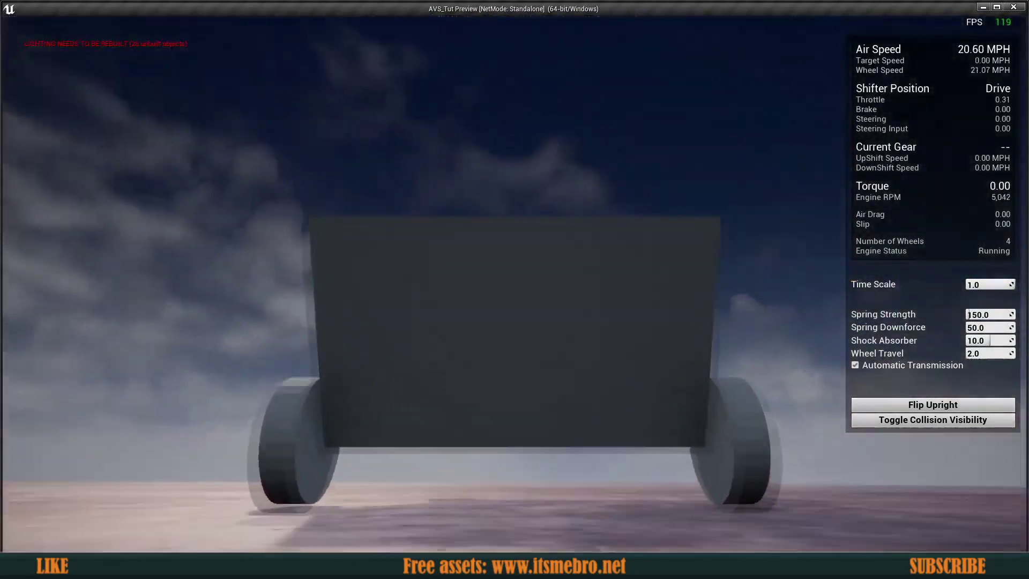
{"action": "key", "text": "w"}
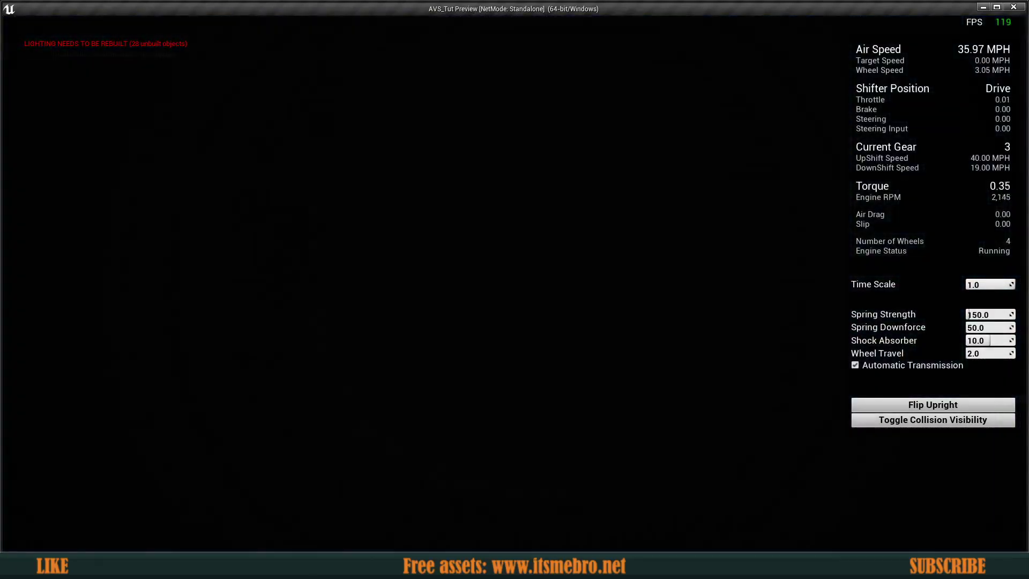
{"action": "key", "text": "w"}
{"action": "key", "text": "a"}
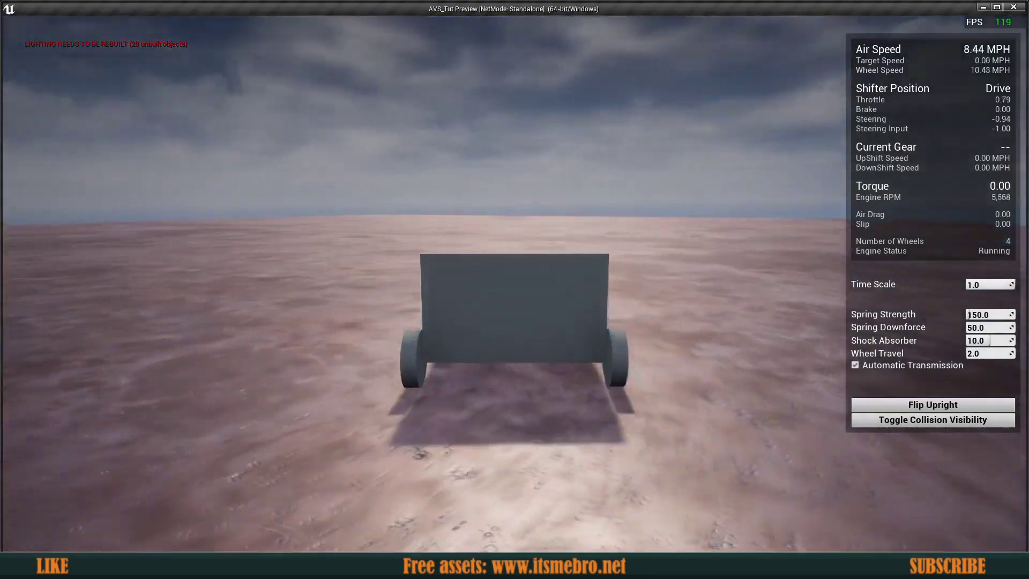
{"action": "key", "text": "w"}
{"action": "key", "text": "w"}
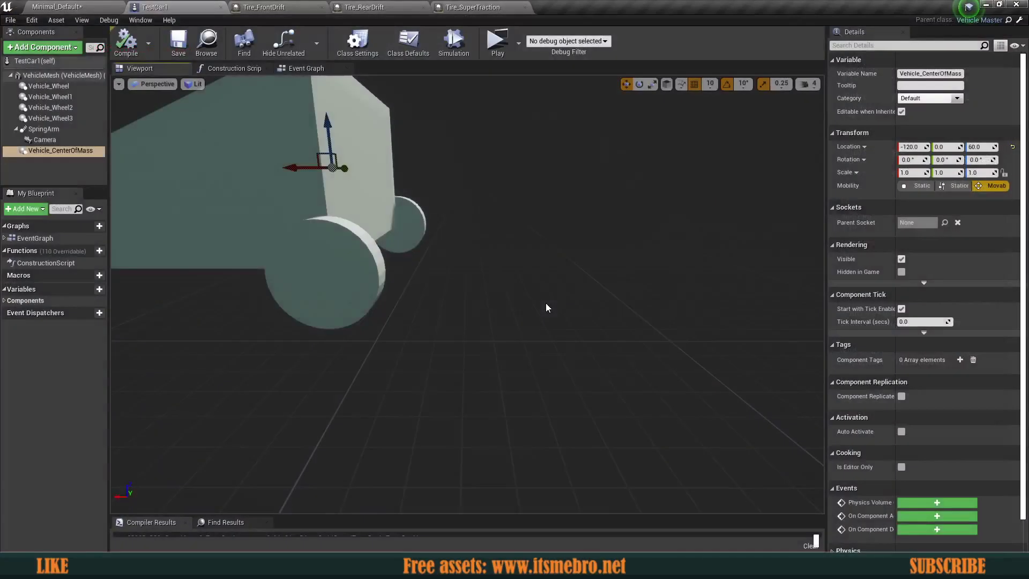
- Inspect the Vehicle_CenterOfMass component on the TestCar1 model, then select the four wheel components
{"action": "mouse_move", "coordinate": [468, 294]}
{"action": "right_mouse_down"}
{"action": "mouse_move", "coordinate": [542, 322]}
{"action": "mouse_move", "coordinate": [472, 300]}
{"action": "right_mouse_up"}
{"action": "left_click", "coordinate": [82, 167]}
{"action": "left_click", "coordinate": [75, 151]}
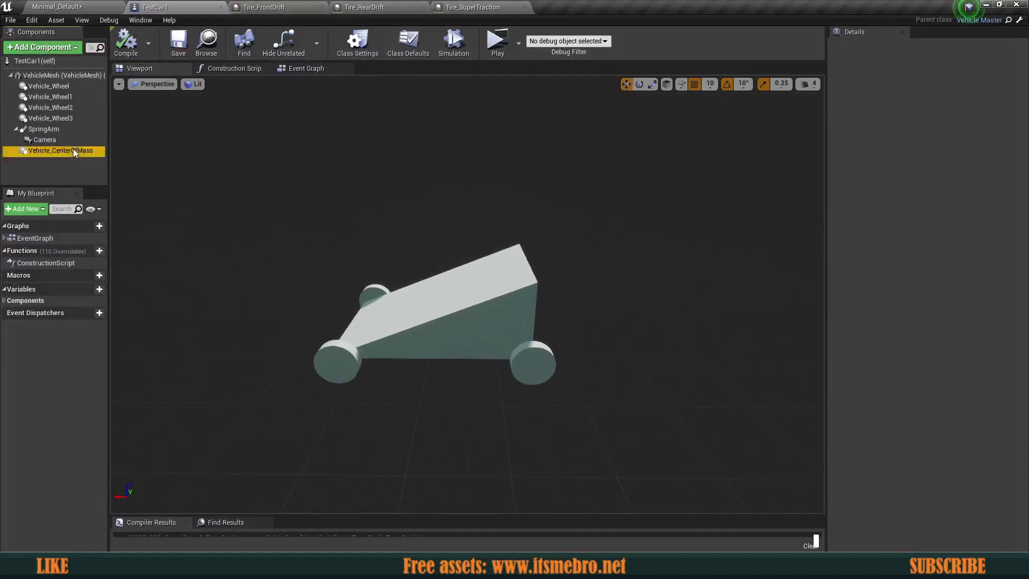
{"action": "right_click_drag", "start_coordinate": [444, 273], "coordinate": [499, 284]}
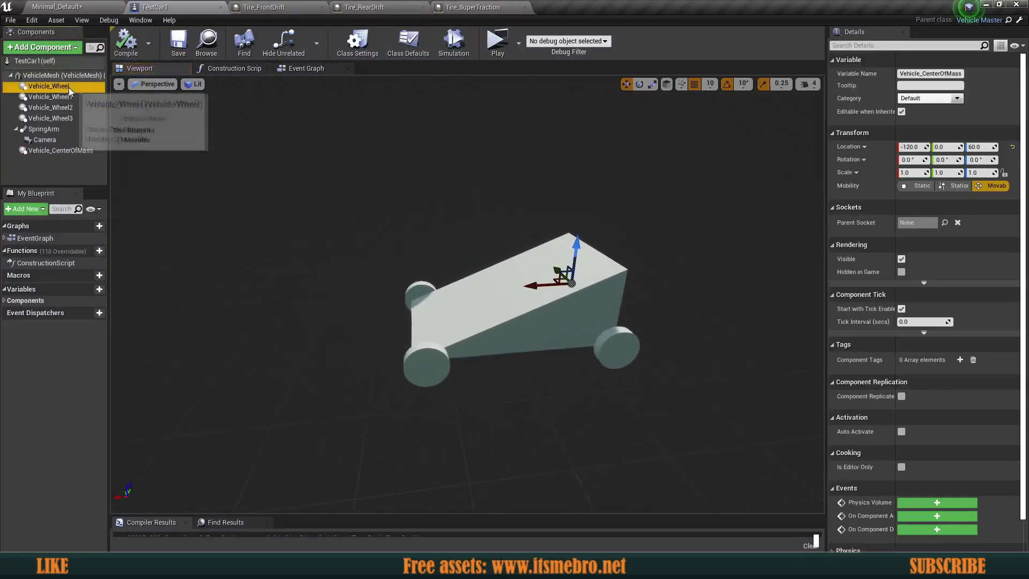
{"action": "left_click", "coordinate": [64, 120], "text": "shift"}
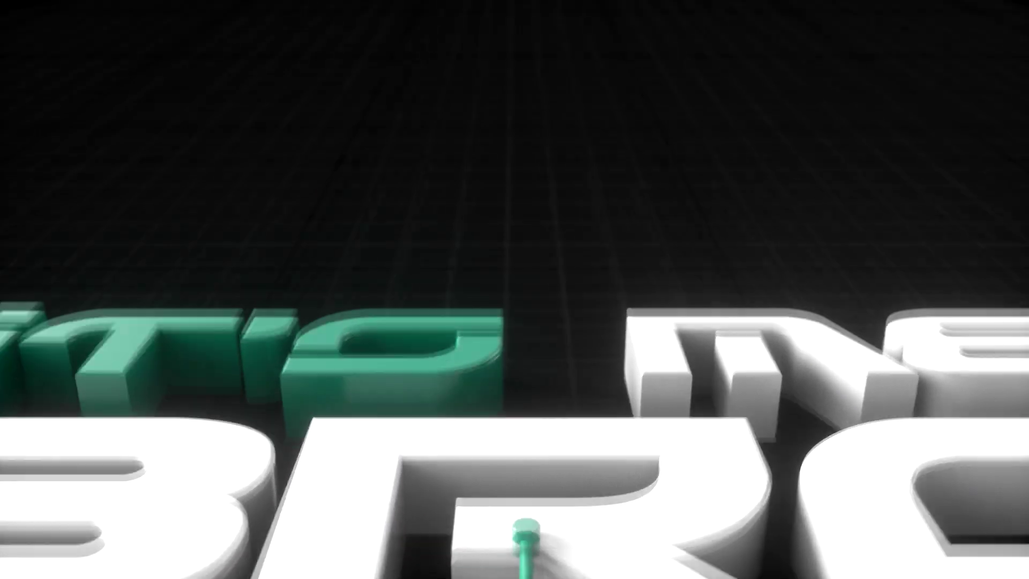
- Play the level in a new window, steer the car right onto the half-cylinder bumps, and stop the preview
{"action": "mouse_move", "coordinate": [593, 266]}
{"action": "right_mouse_down"}
{"action": "mouse_move", "coordinate": [579, 267]}
{"action": "mouse_move", "coordinate": [593, 266]}
{"action": "right_mouse_up"}
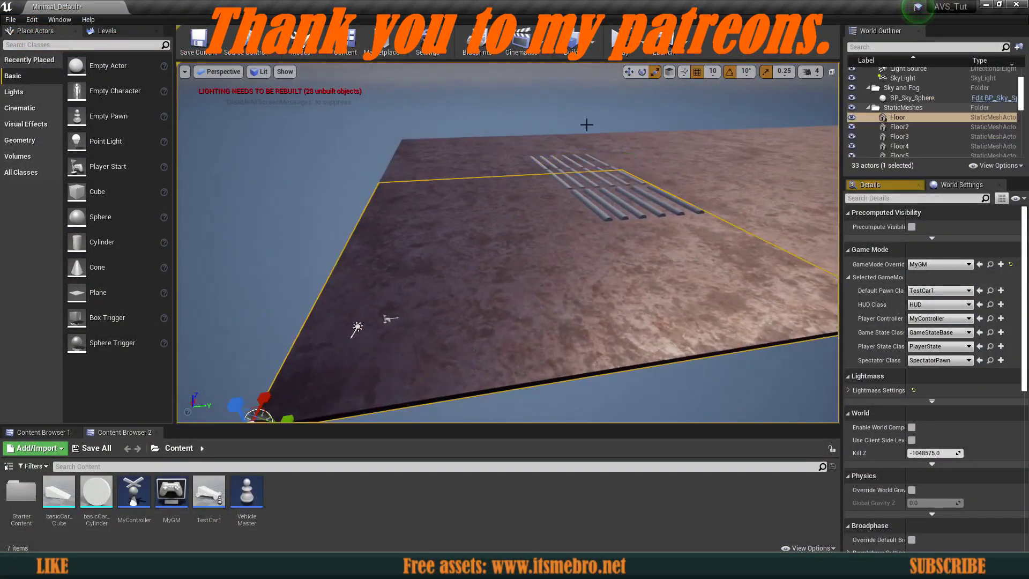
{"action": "left_click", "coordinate": [686, 120]}
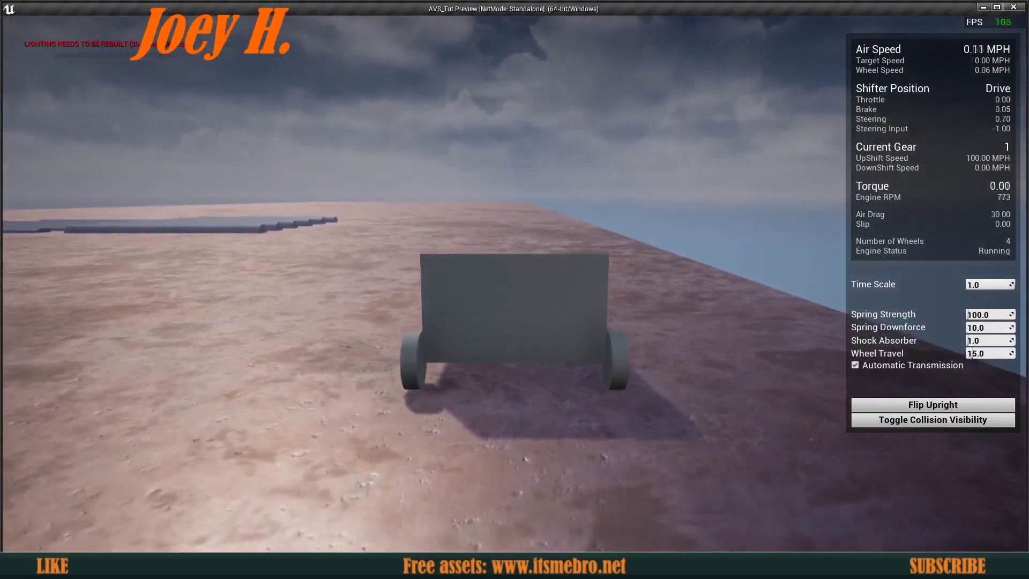
{"action": "key", "text": "d"}
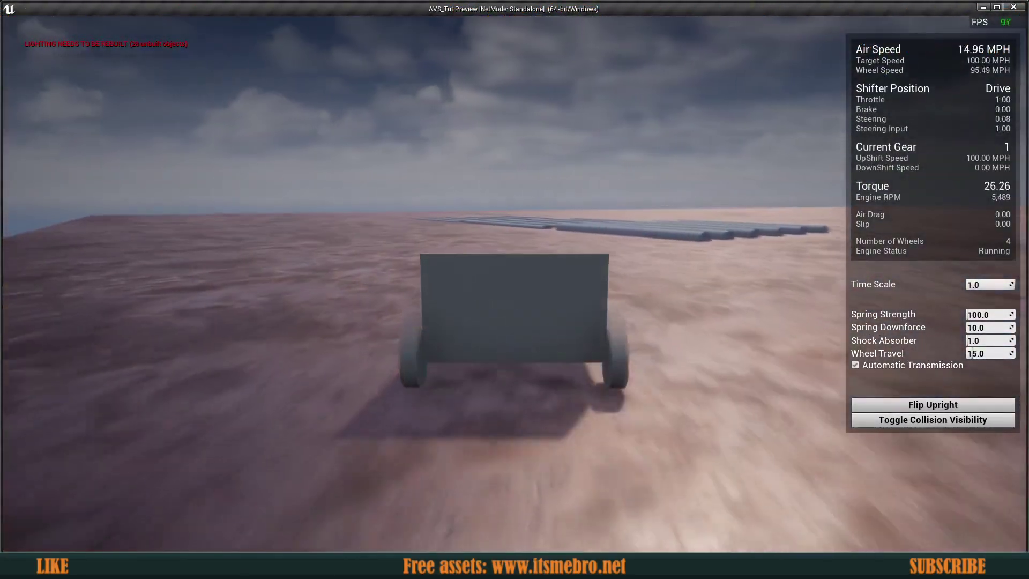
{"action": "key", "text": "d"}
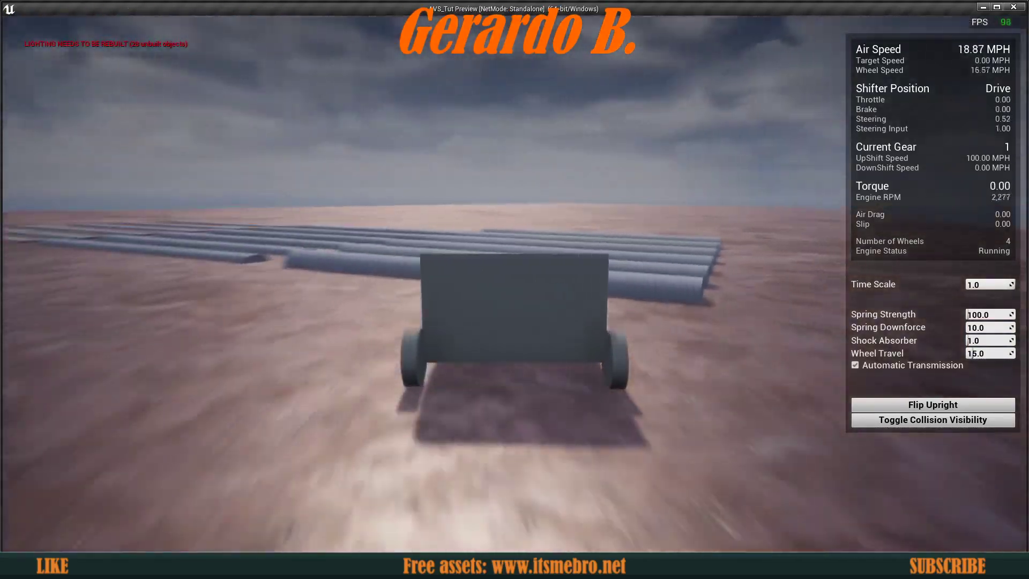
{"action": "key", "text": "w"}
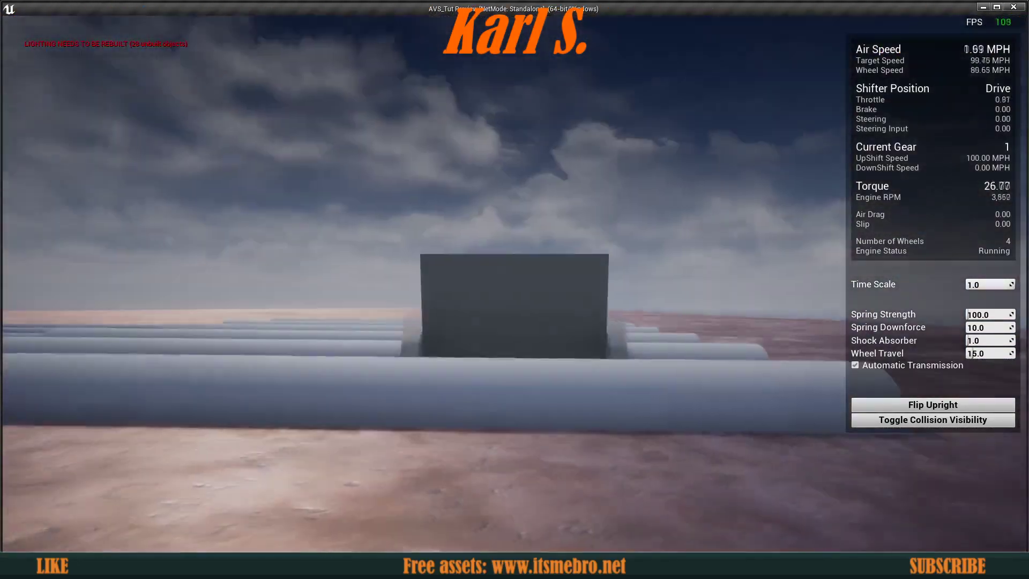
{"action": "key", "text": "Escape"}
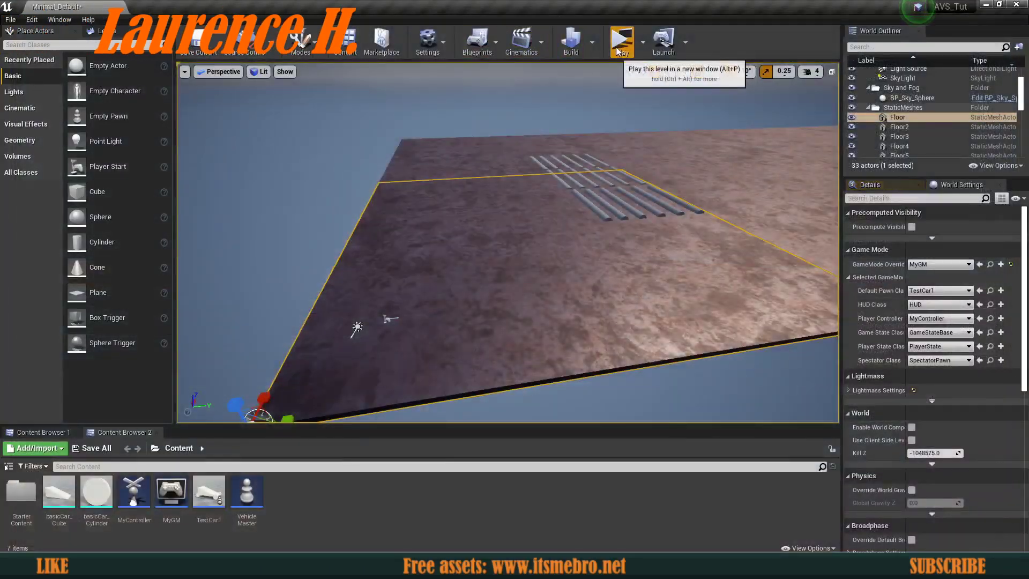
- Restart the level preview and drive the car over the rows of bumps to test the suspension
{"action": "left_click", "coordinate": [621, 49]}
{"action": "key", "text": "a"}
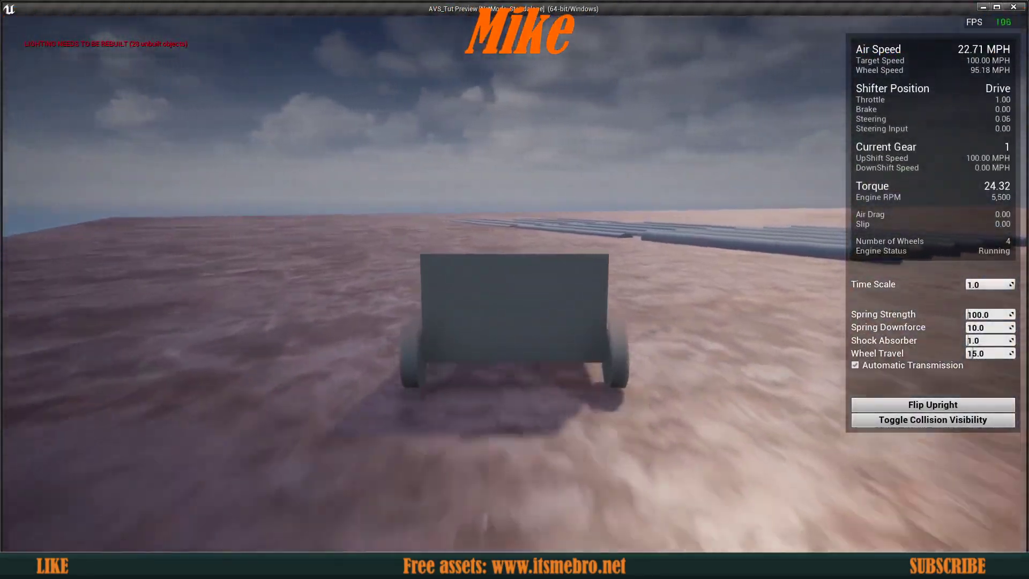
{"action": "key", "text": "d"}
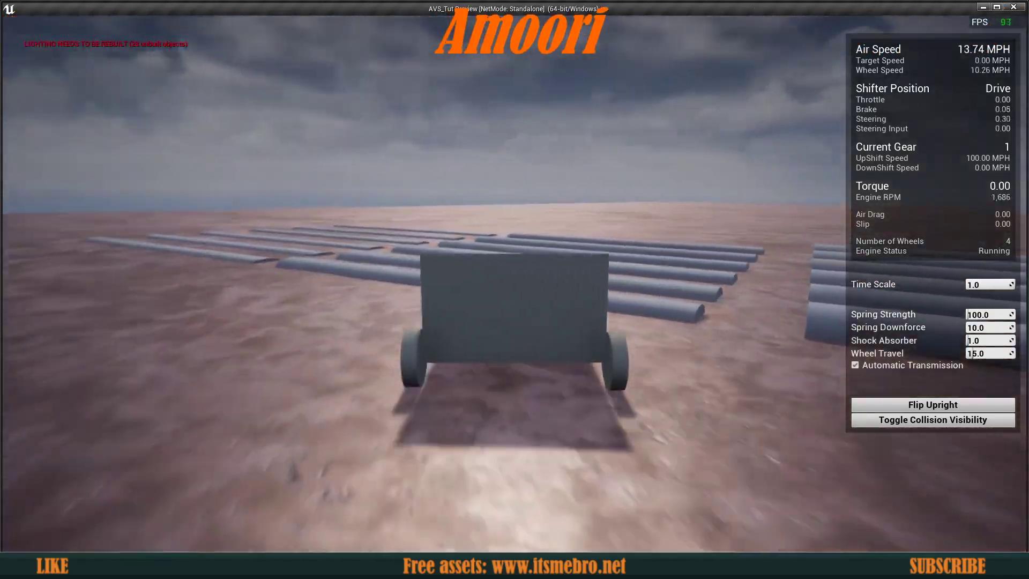
{"action": "key", "text": "w"}
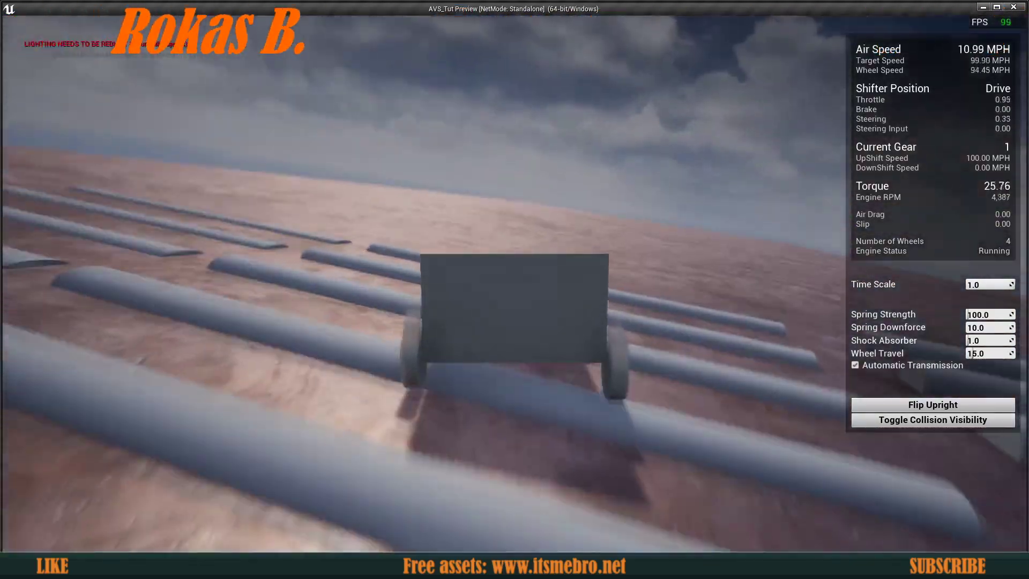
{"action": "key", "text": "w"}
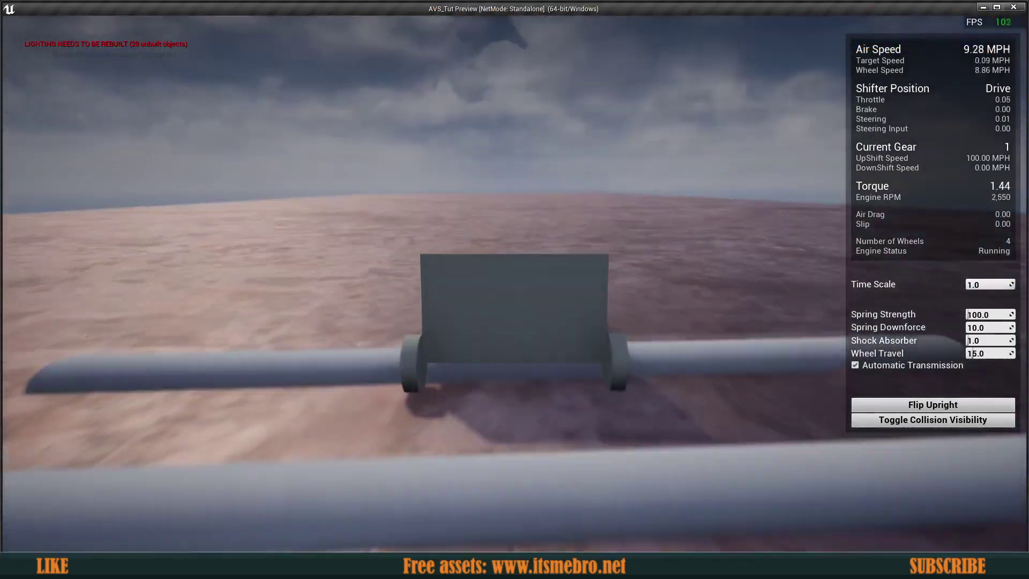
{"action": "key", "text": "w"}
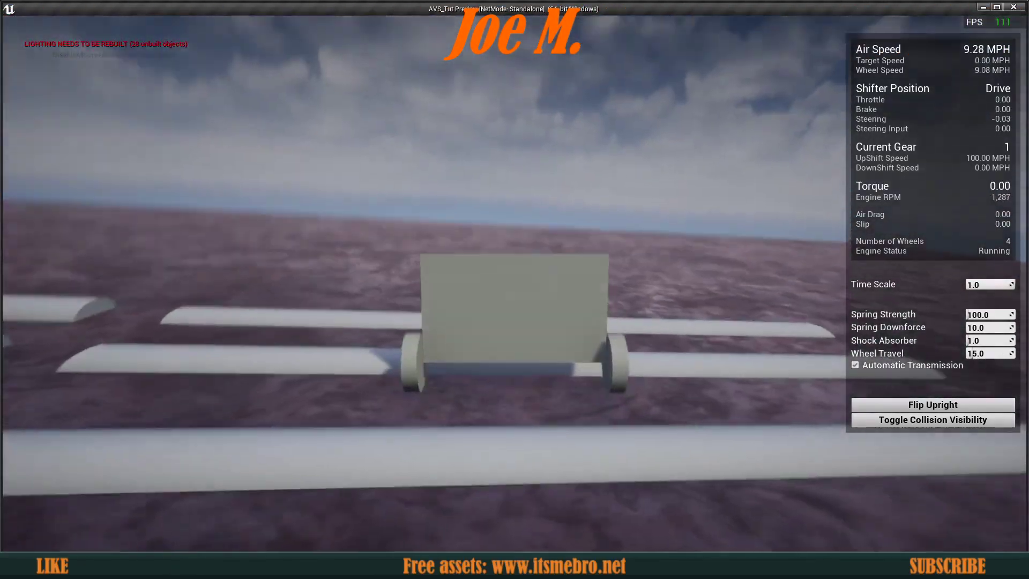
{"action": "key", "text": "w"}
{"action": "key", "text": "d"}
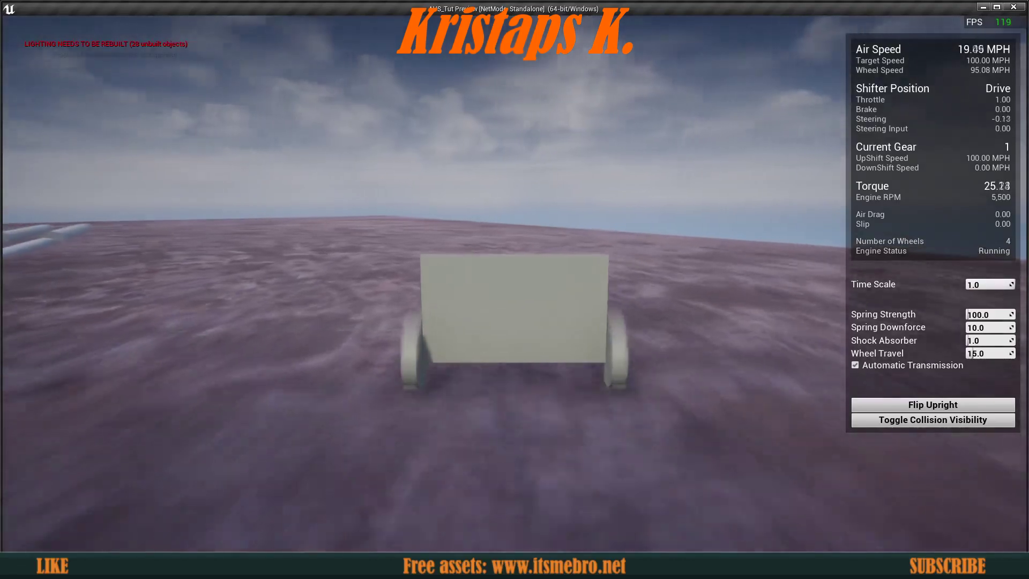
- Drive the car around the open terrain beside the bumps, accelerating while steering right and left
{"action": "key", "text": "w"}
{"action": "key", "text": "d"}
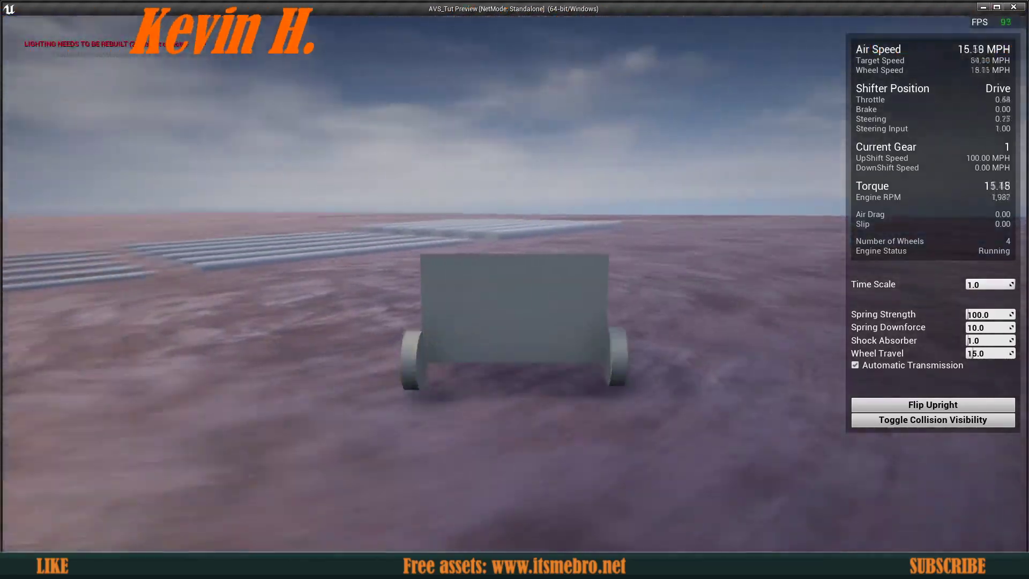
{"action": "key", "text": "w"}
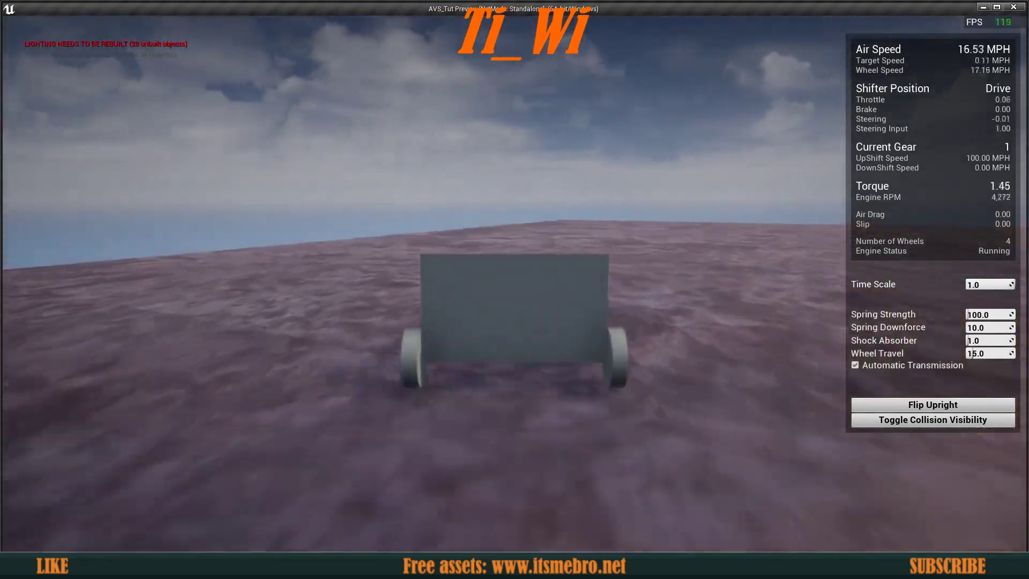
{"action": "key", "text": "w"}
{"action": "key", "text": "d"}
{"action": "key", "text": "a"}
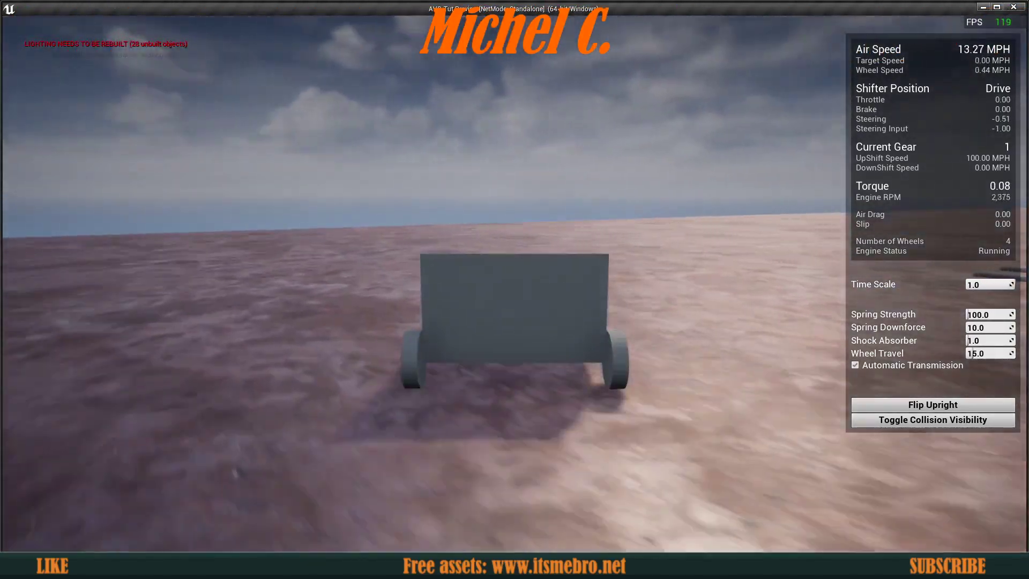
{"action": "key", "text": "w"}
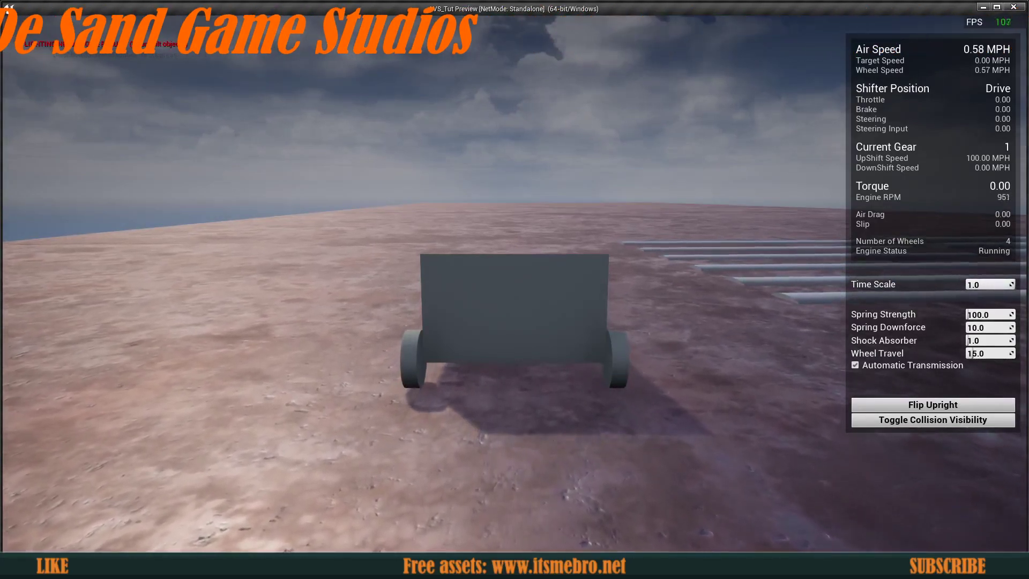
- Shift the car into reverse and set Wheel Travel to 3.0
{"action": "key", "text": "q"}
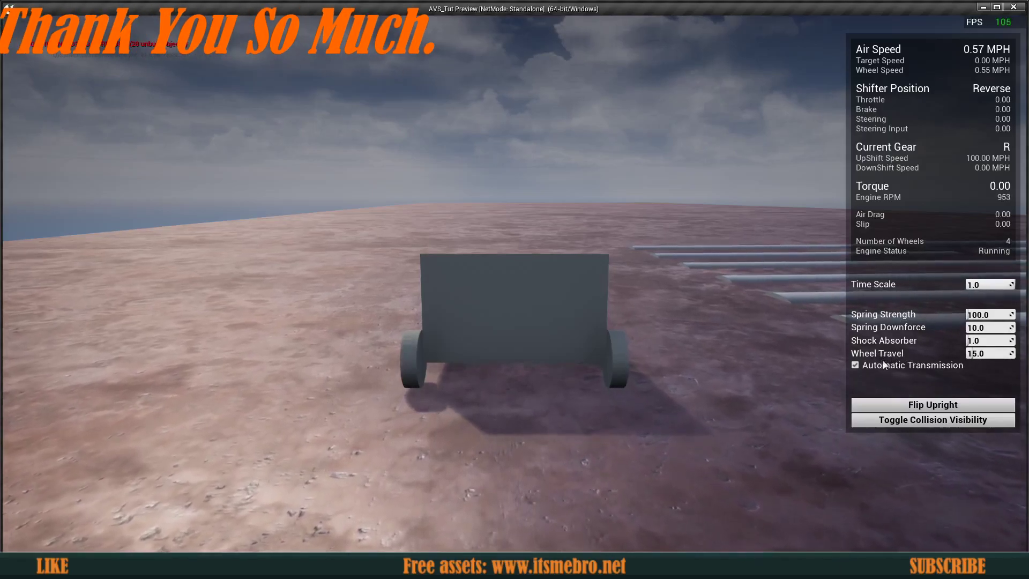
{"action": "left_click", "coordinate": [985, 353]}
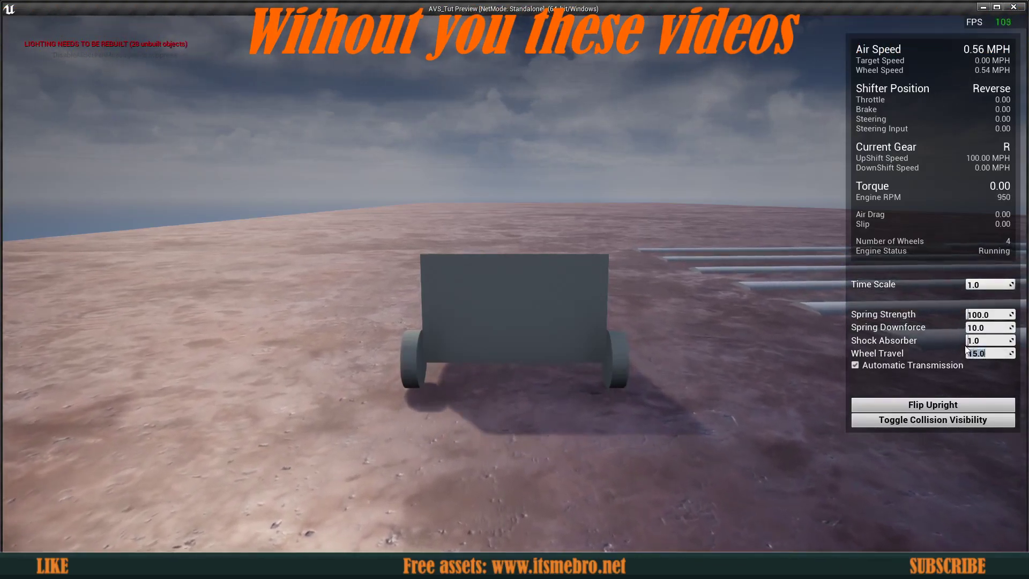
{"action": "type", "text": "3.0"}
{"action": "key", "text": "Return"}
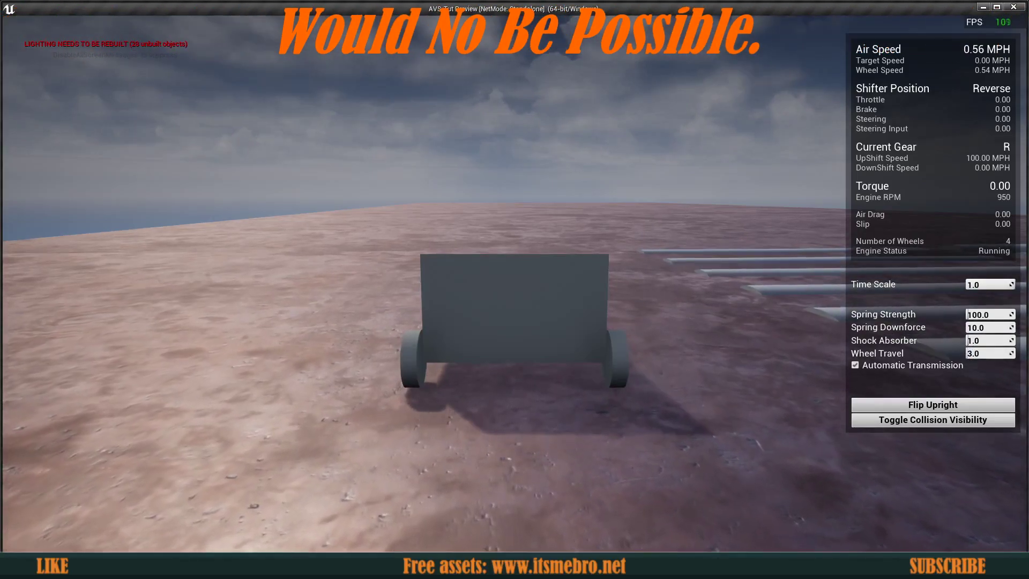
- Shift back to drive and run the car over the bumps to test the 3.0 Wheel Travel
{"action": "key", "text": "w"}
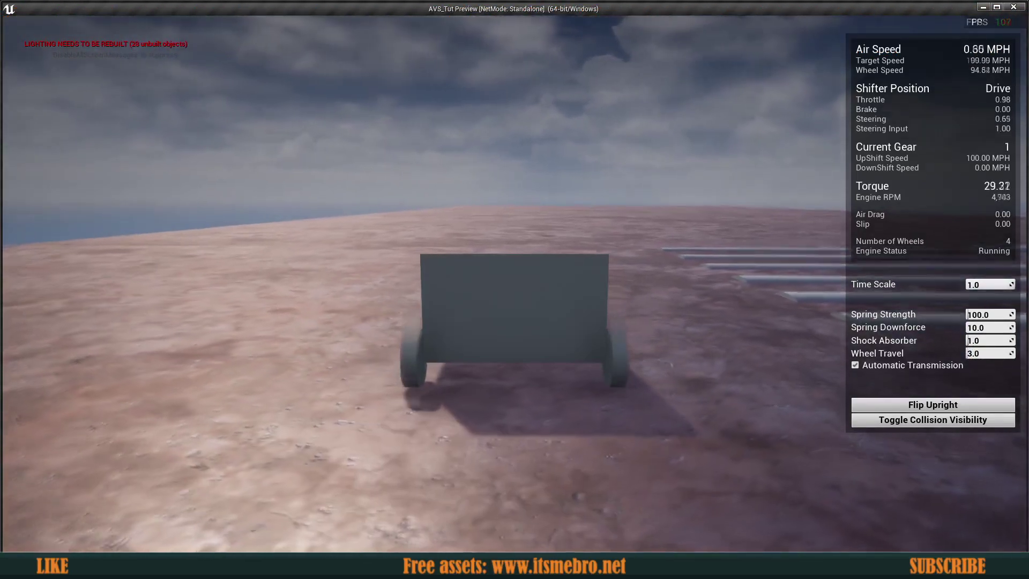
{"action": "key", "text": "w"}
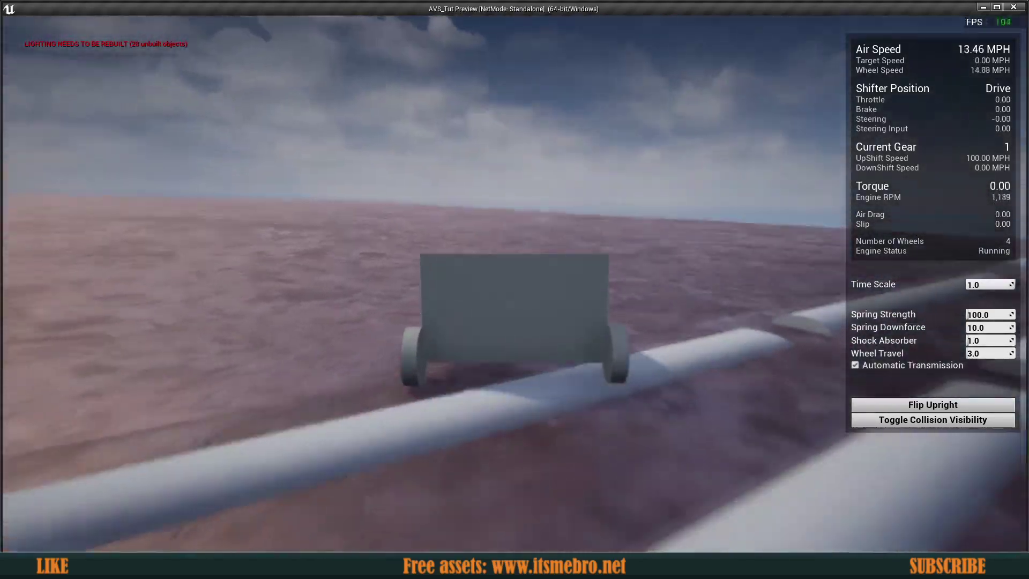
{"action": "key", "text": "d"}
{"action": "key", "text": "w"}
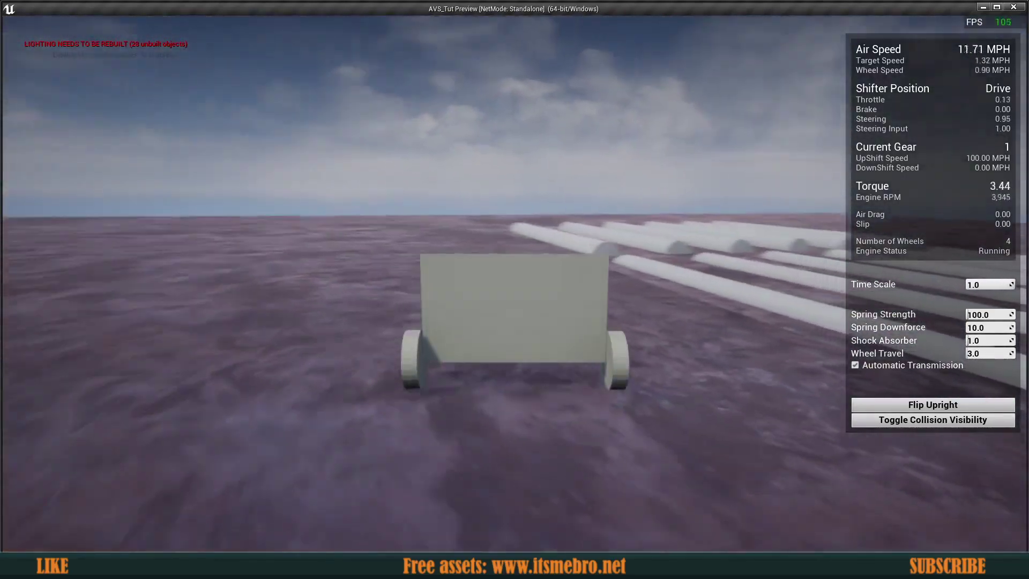
{"action": "key", "text": "w"}
{"action": "key", "text": "d"}
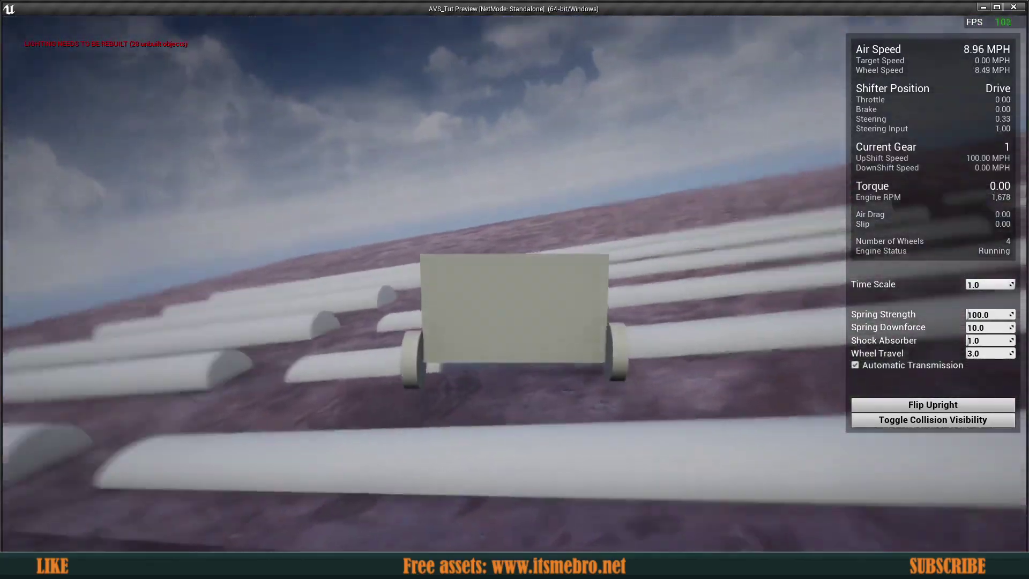
{"action": "key", "text": "w"}
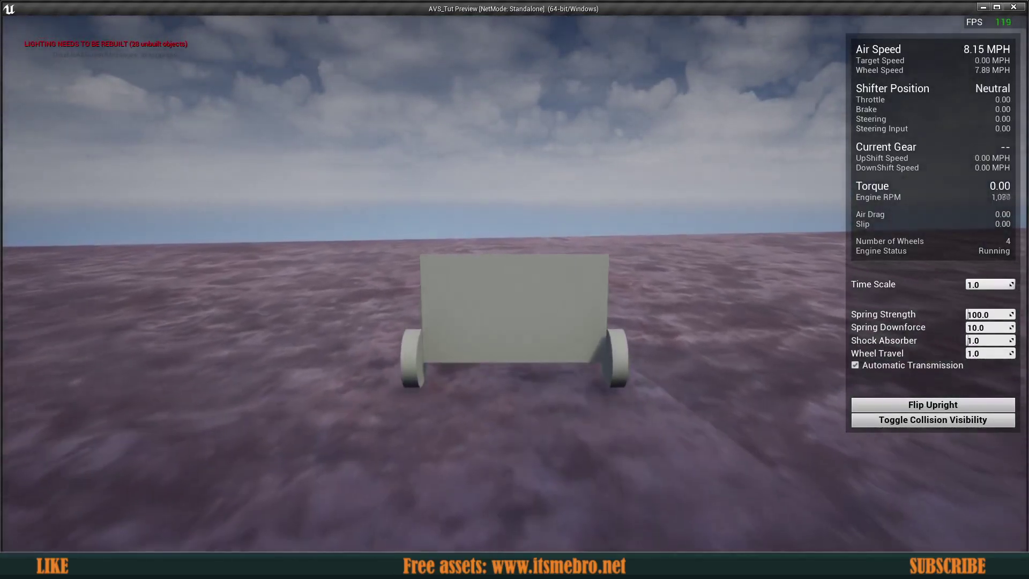
- Drive the car over the row of bumps to test the suspension at a Wheel Travel of 1.0
{"action": "key", "text": "d"}
{"action": "key", "text": "w"}
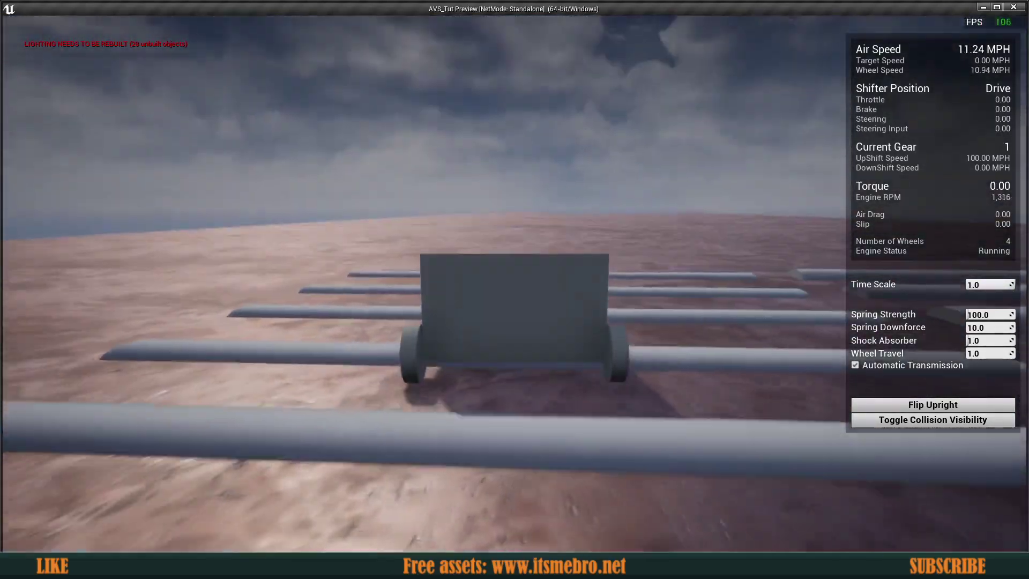
{"action": "key", "text": "w"}
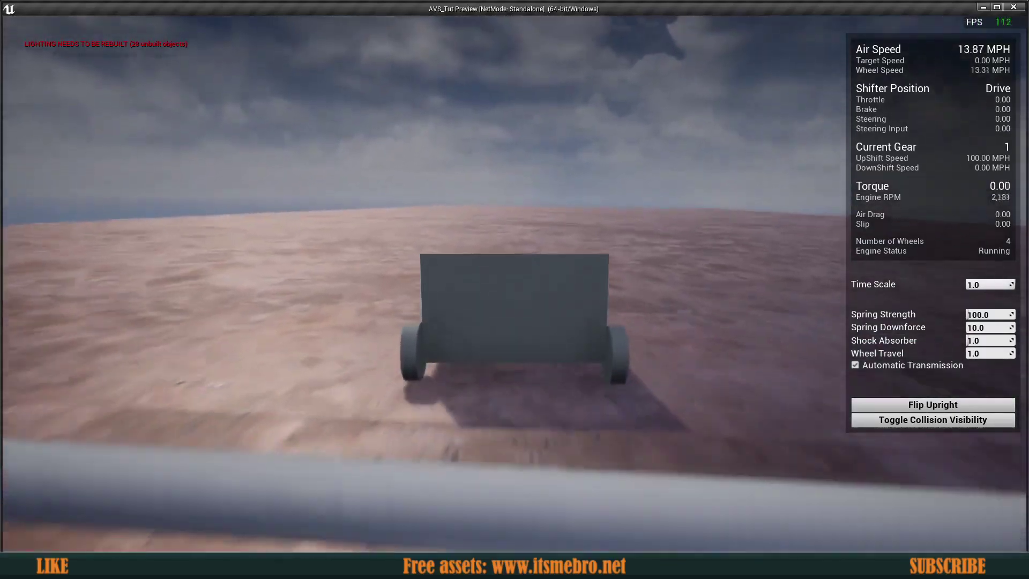
- Set the running car's Shock Absorber to 10.0, Spring Downforce to 50.0 and Spring Strength to 300.0
{"action": "key", "text": "shift+F1"}
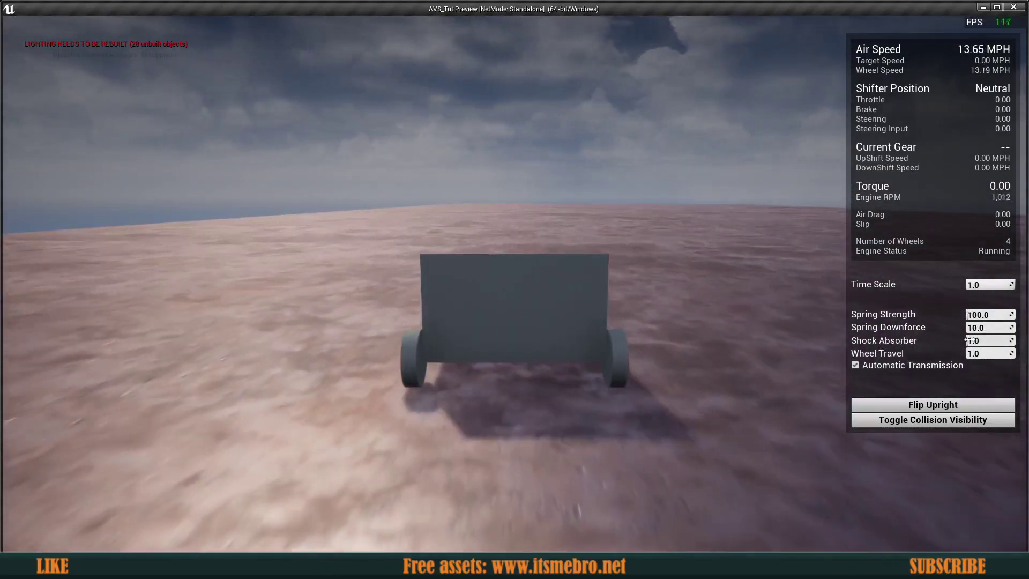
{"action": "type", "text": "10"}
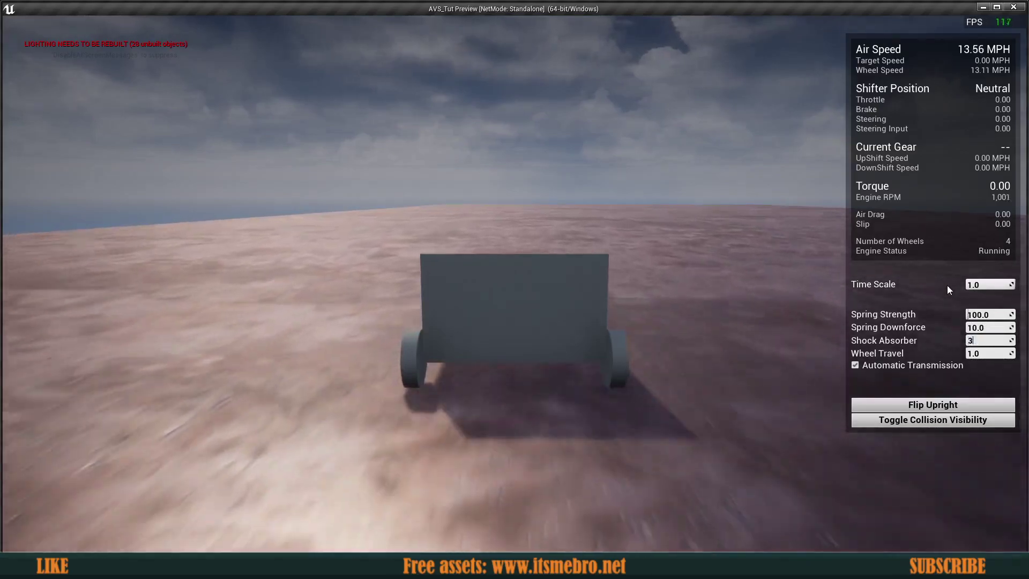
{"action": "key", "text": "Tab"}
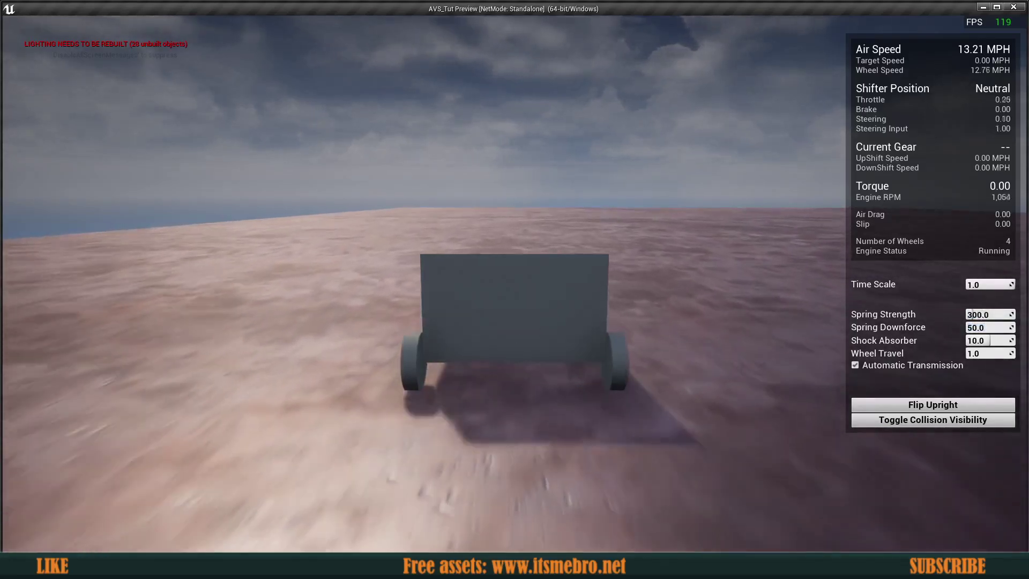
- Drive the car over the bumps, loop around the open terrain and cross them again to test the stiffer suspension
{"action": "key", "text": "w"}
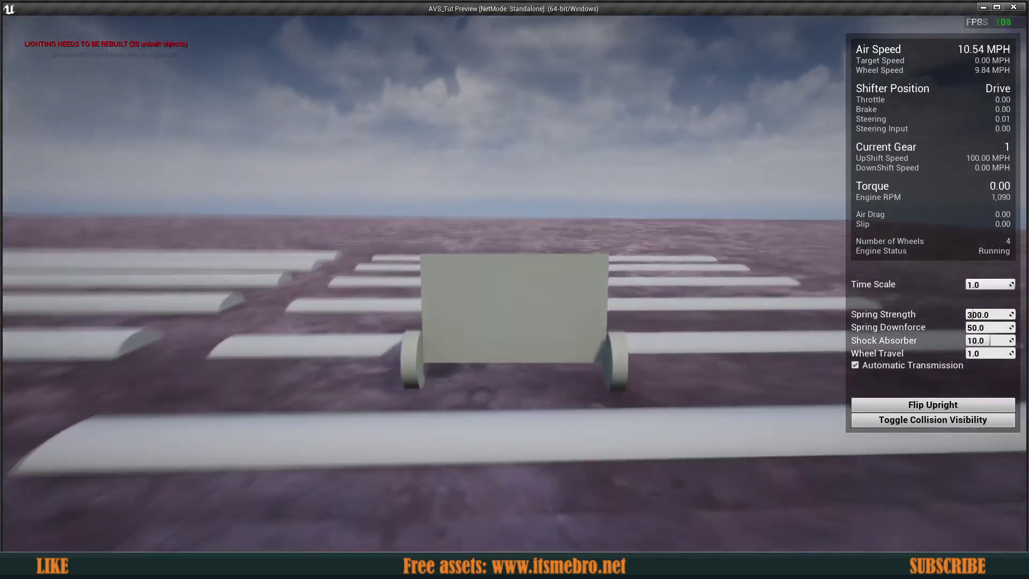
{"action": "key", "text": "w"}
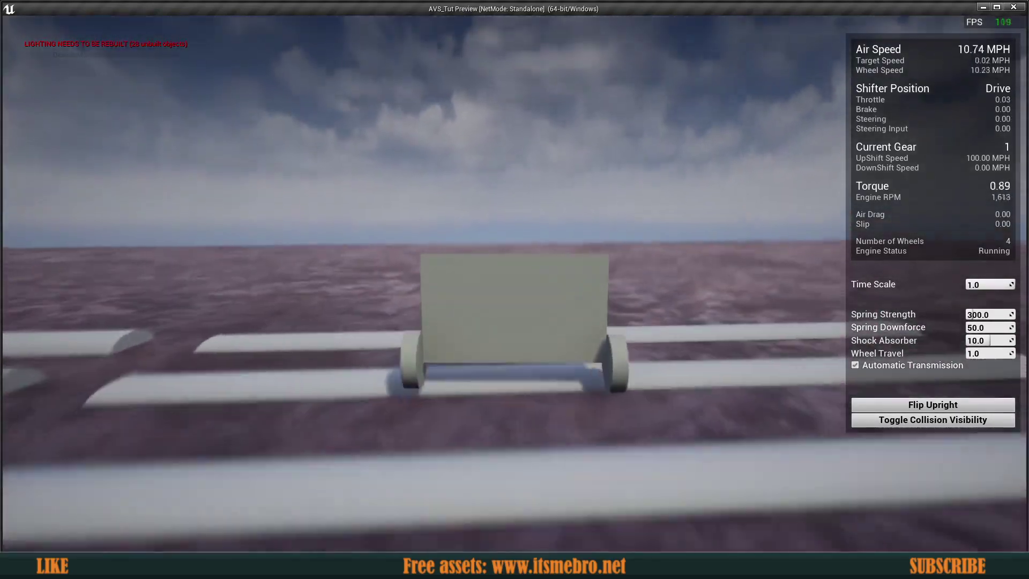
{"action": "key", "text": "w"}
{"action": "key", "text": "d"}
{"action": "key", "text": "w"}
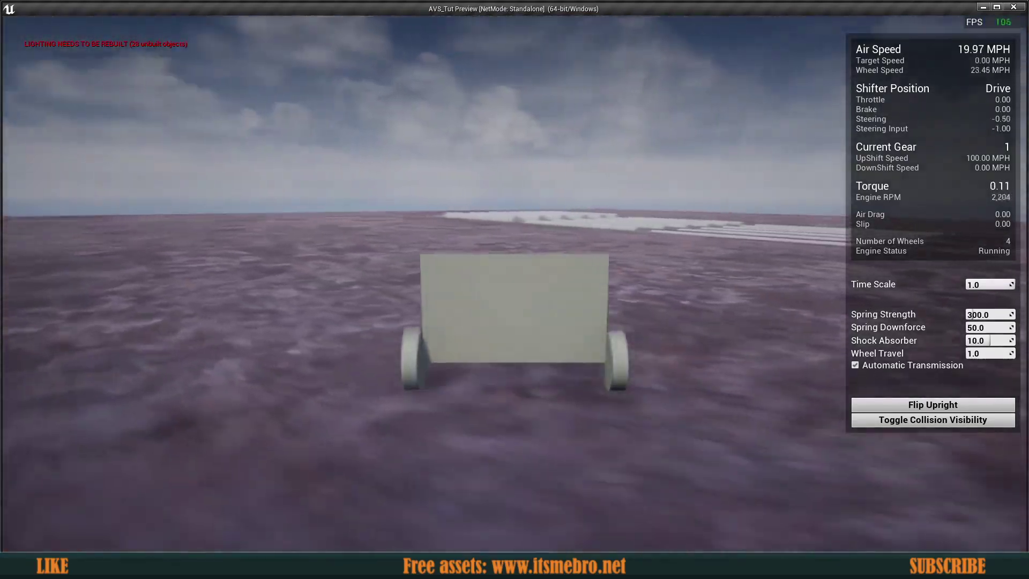
{"action": "key", "text": "a"}
{"action": "key", "text": "w"}
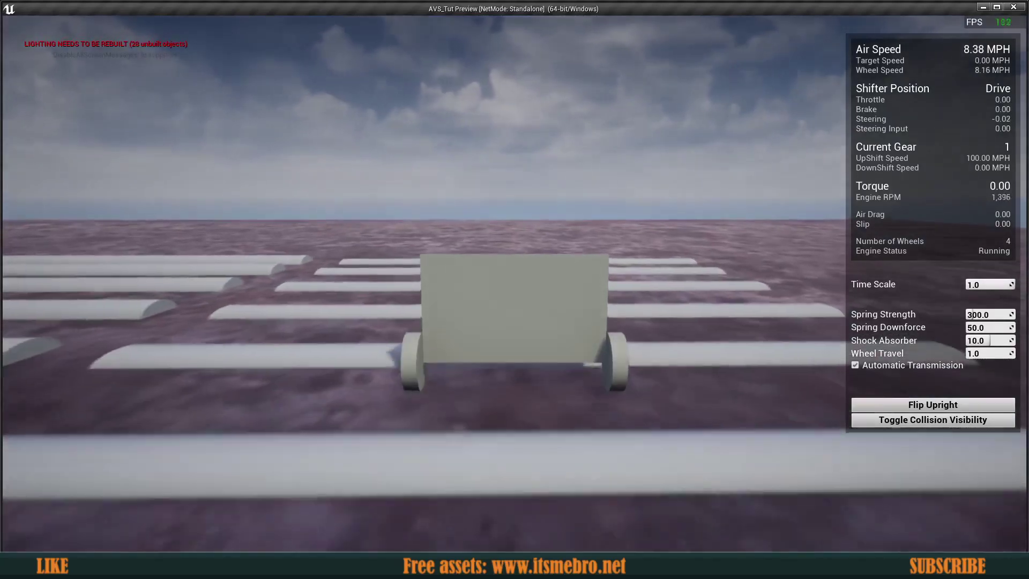
- Restart the level preview, drive the car at full throttle toward the bumps with the default suspension, and end the preview
{"action": "key", "text": "Escape"}
{"action": "left_click_drag", "start_coordinate": [508, 242], "coordinate": [536, 258]}
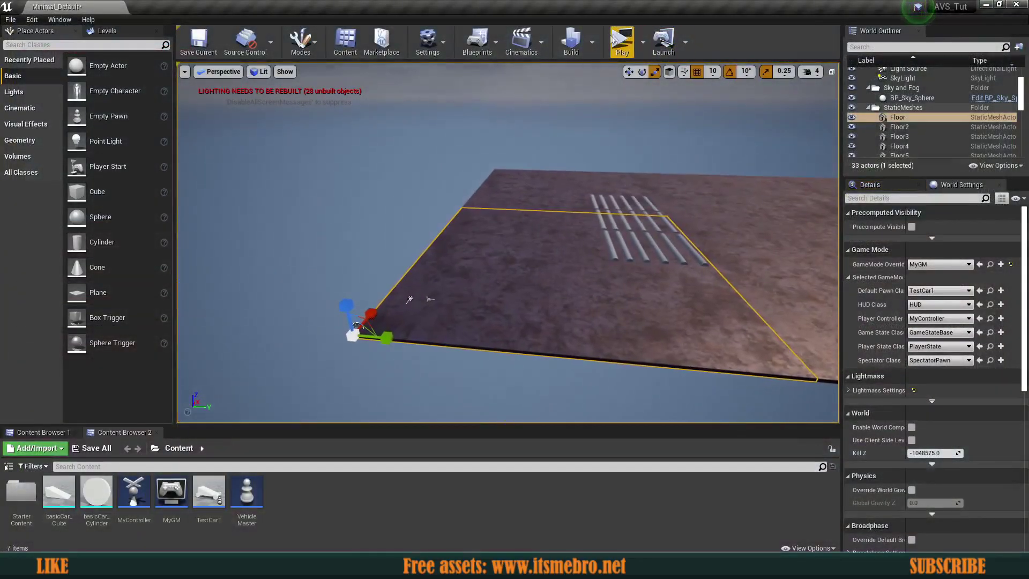
{"action": "left_click", "coordinate": [617, 48]}
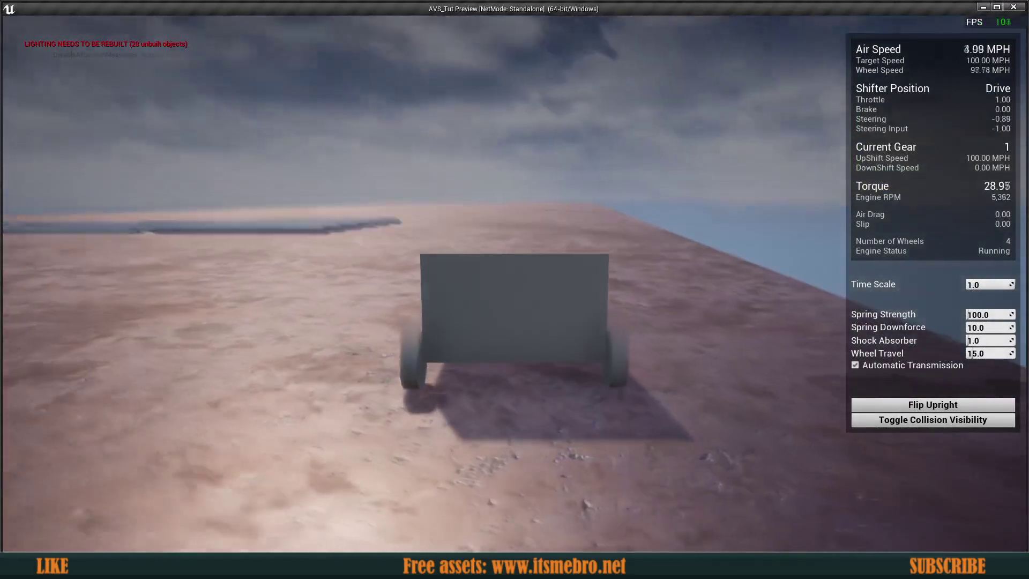
{"action": "key", "text": "d"}
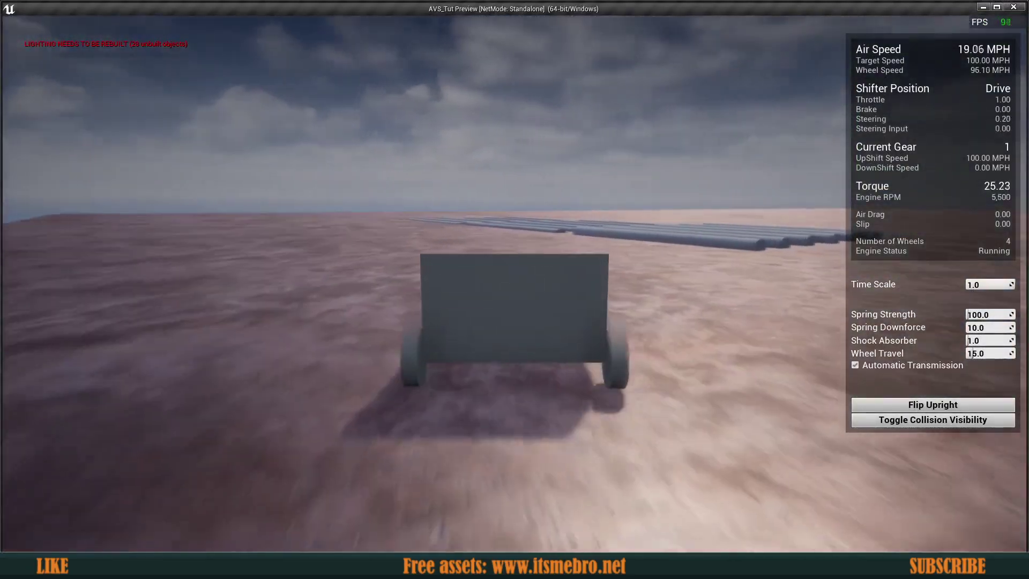
{"action": "key", "text": "d"}
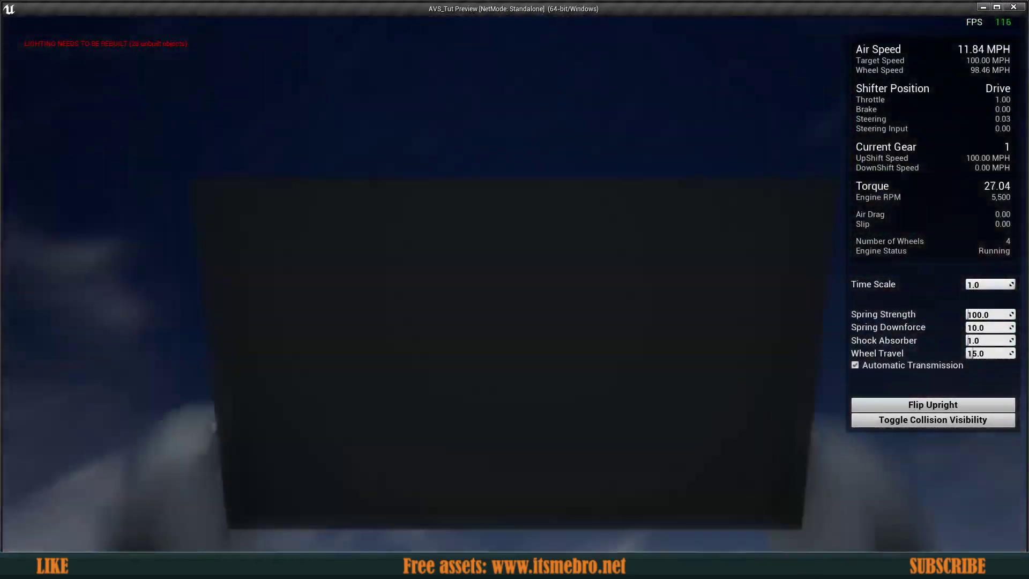
{"action": "key", "text": "Escape"}
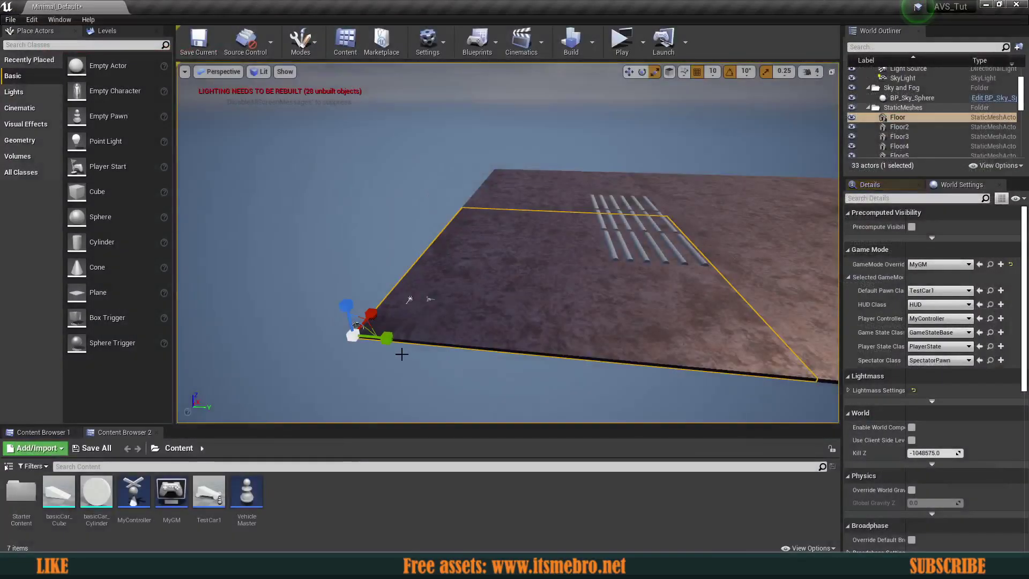
- Open the TestCar1 blueprint and select all four Vehicle_Wheel components
{"action": "double_click", "coordinate": [216, 500]}
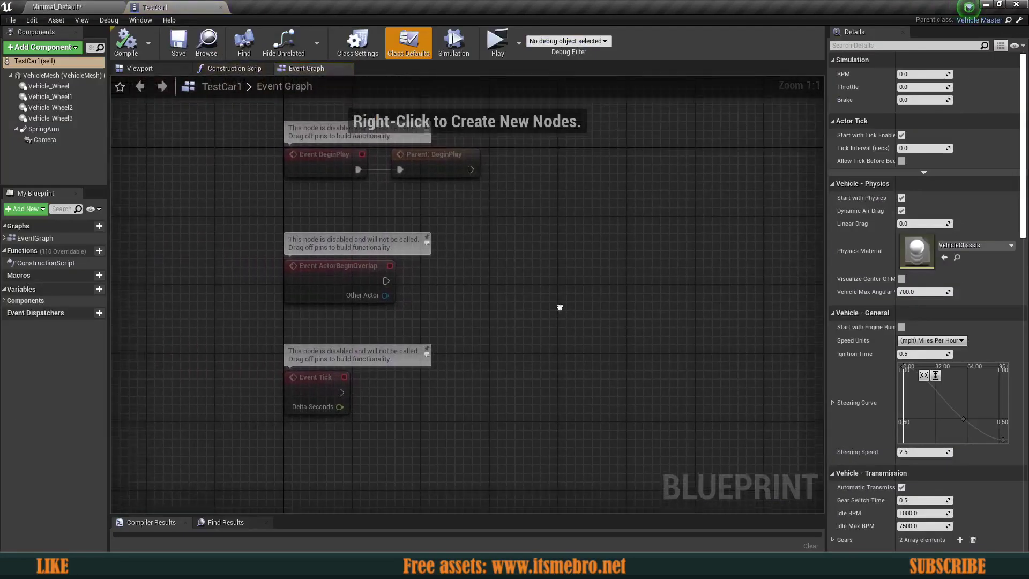
{"action": "left_click", "coordinate": [72, 87]}
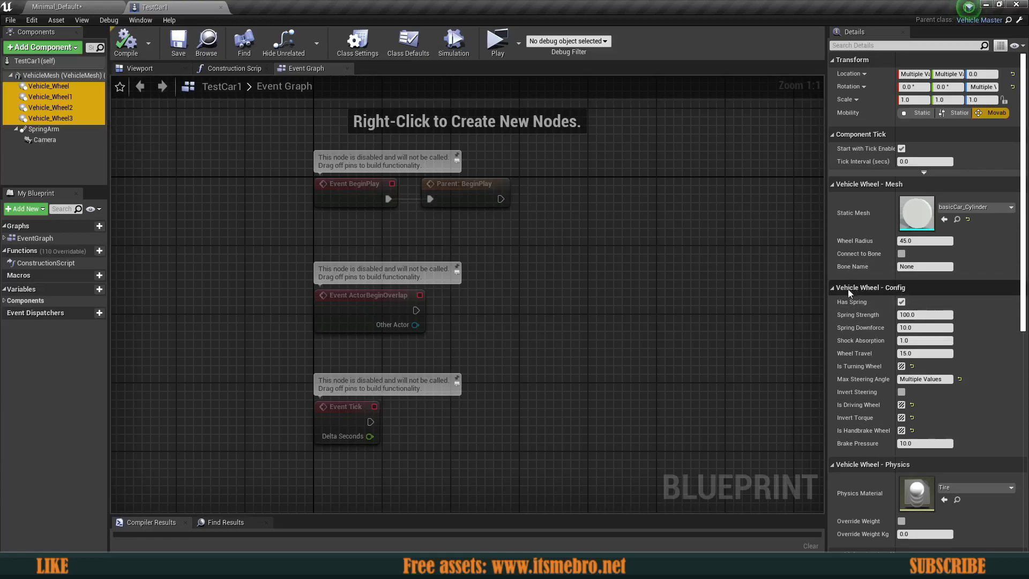
{"action": "scroll", "coordinate": [896, 291], "scroll_direction": "down", "scroll_amount": 1}
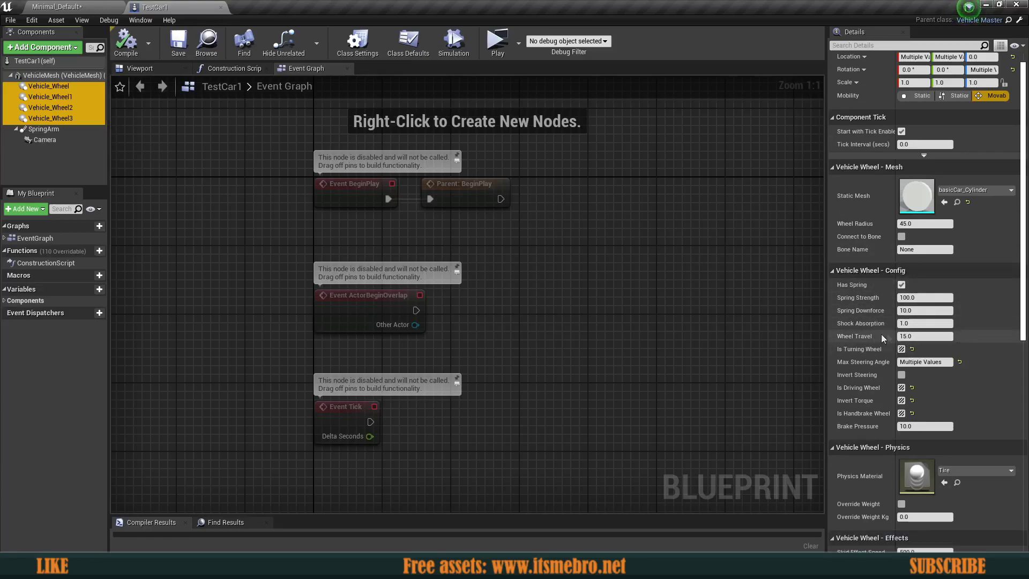
- Set the wheels' Spring Strength to 150, Spring Downforce to 50, Shock Absorption to 10 and Wheel Travel to 2
{"action": "left_click", "coordinate": [925, 298]}
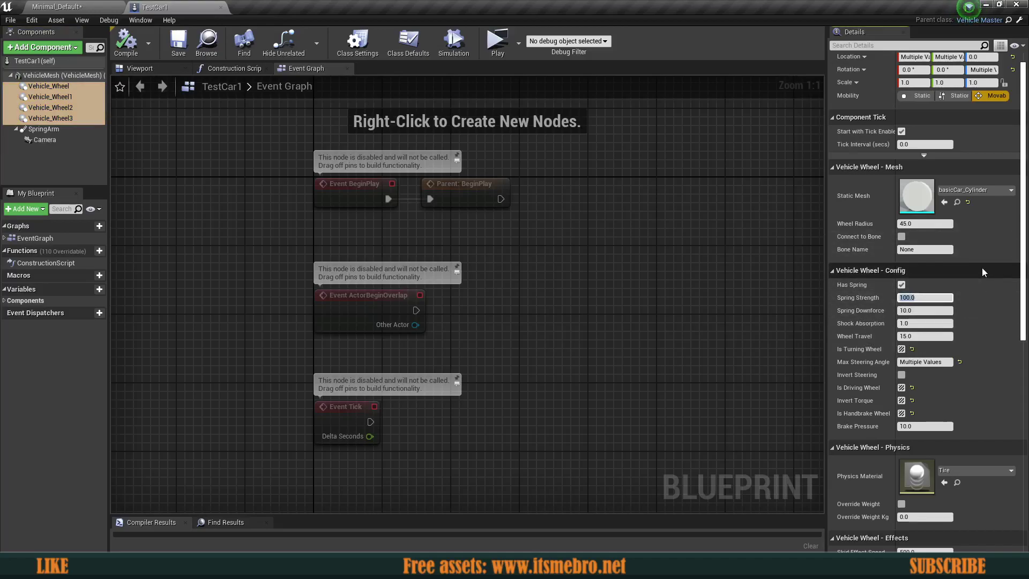
{"action": "type", "text": "150"}
{"action": "key", "text": "Tab"}
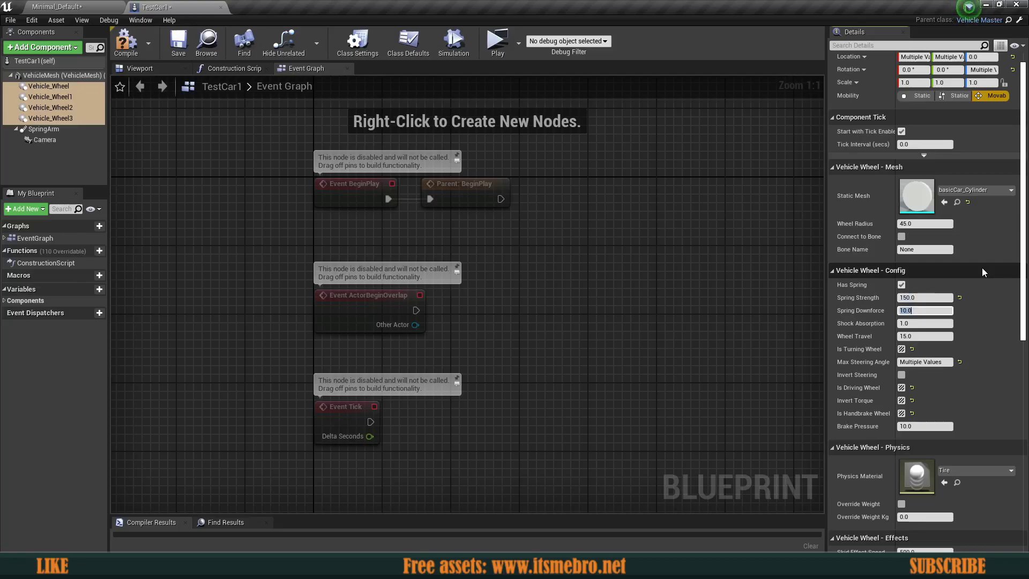
{"action": "type", "text": "50"}
{"action": "key", "text": "Tab"}
{"action": "type", "text": "10"}
{"action": "key", "text": "Return"}
{"action": "key", "text": "Tab"}
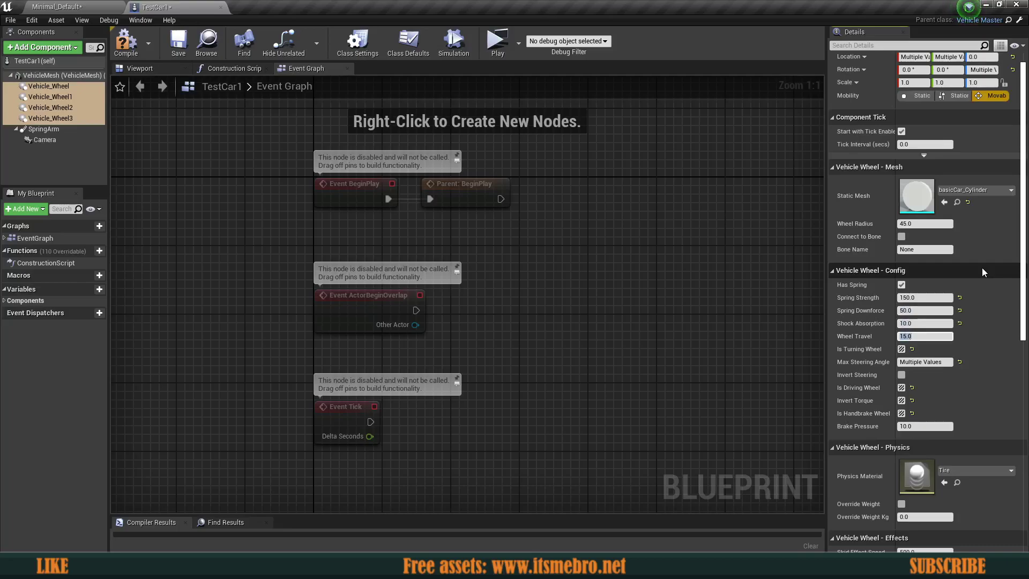
{"action": "type", "text": "2"}
{"action": "key", "text": "Return"}
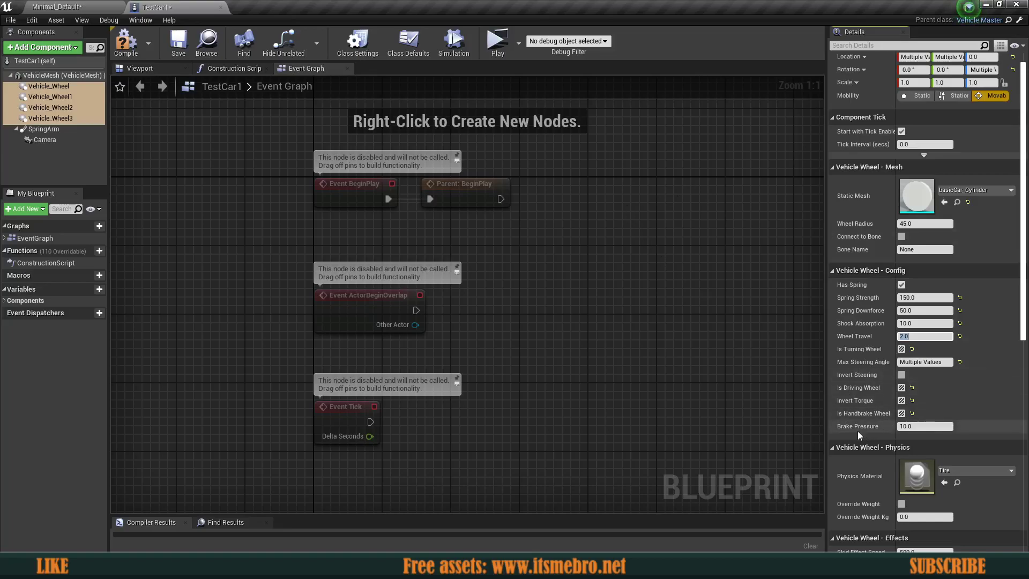
- Set the Brake Pressure of all four wheels to 20
{"action": "left_click", "coordinate": [906, 426]}
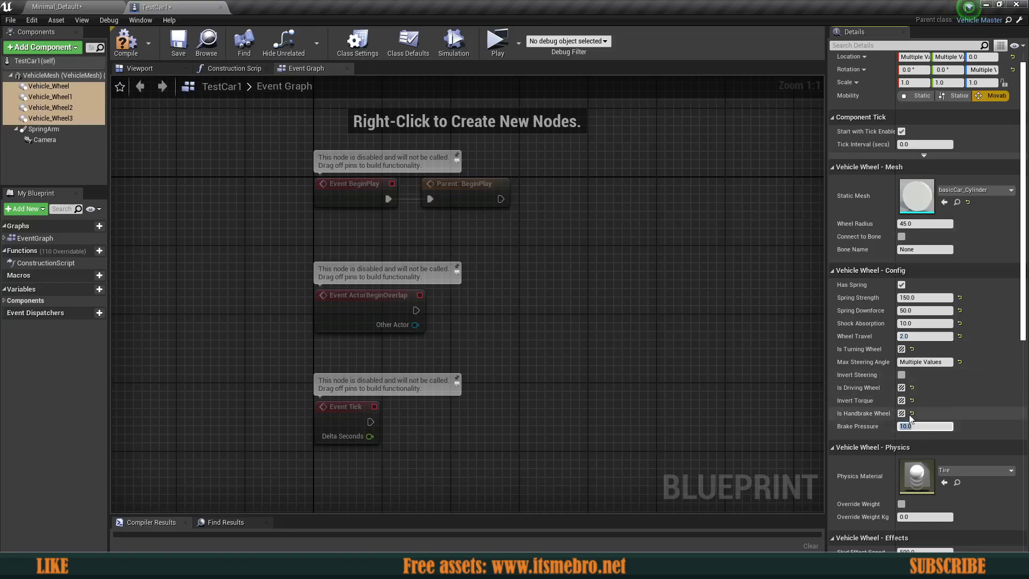
{"action": "type", "text": "20"}
{"action": "key", "text": "Return"}
- Review the remaining wheel settings and examine the assets offered for the wheels' Physics Material
{"action": "scroll", "coordinate": [909, 414], "scroll_direction": "down", "scroll_amount": 2}
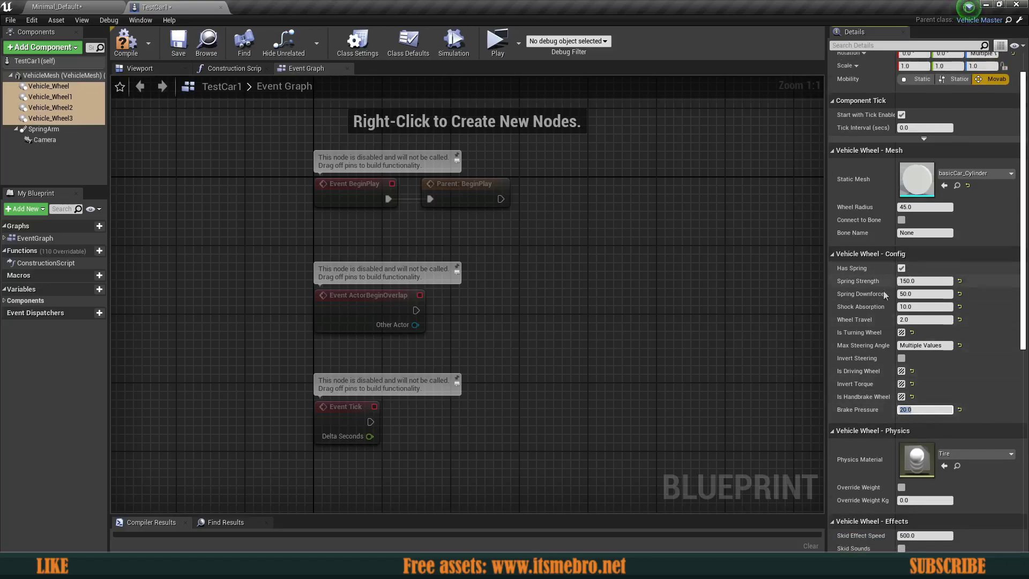
{"action": "scroll", "coordinate": [873, 257], "scroll_direction": "down", "scroll_amount": 3}
{"action": "scroll", "coordinate": [873, 258], "scroll_direction": "down", "scroll_amount": 6}
{"action": "scroll", "coordinate": [869, 230], "scroll_direction": "up", "scroll_amount": 6}
{"action": "scroll", "coordinate": [875, 265], "scroll_direction": "down", "scroll_amount": 1}
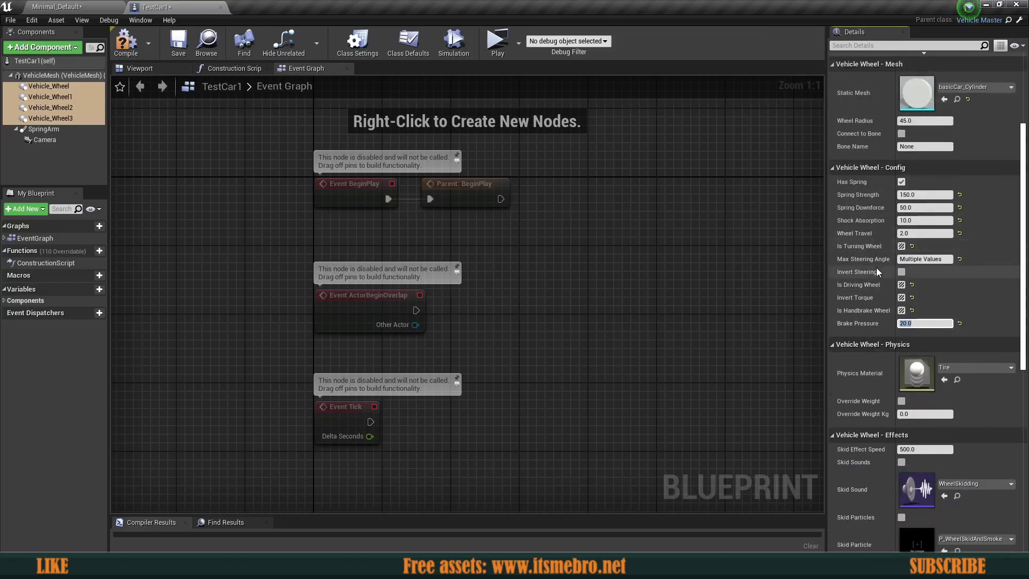
{"action": "scroll", "coordinate": [876, 272], "scroll_direction": "down", "scroll_amount": 1}
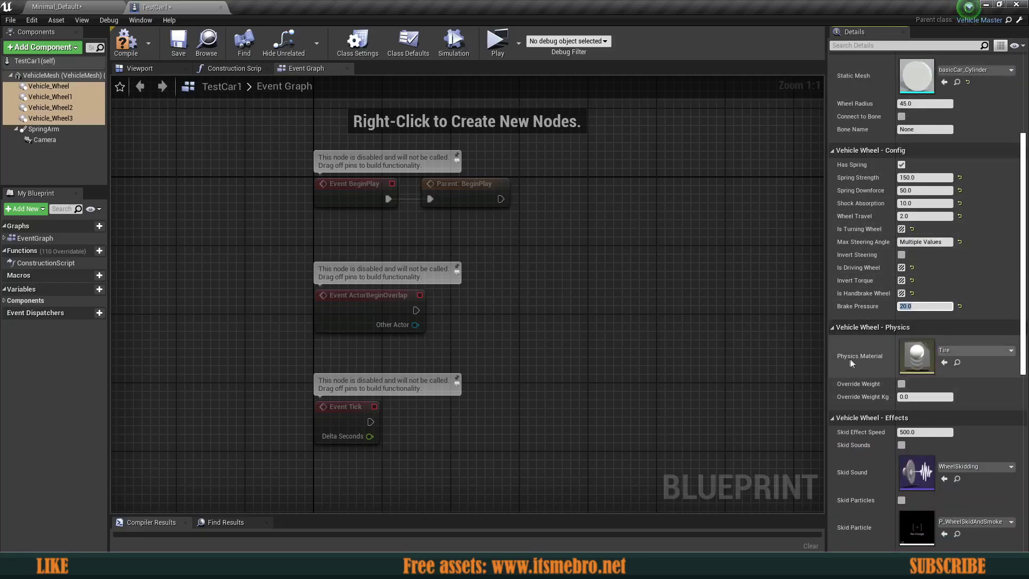
{"action": "left_click", "coordinate": [955, 349]}
{"action": "left_click", "coordinate": [954, 350]}
{"action": "left_click", "coordinate": [952, 350]}
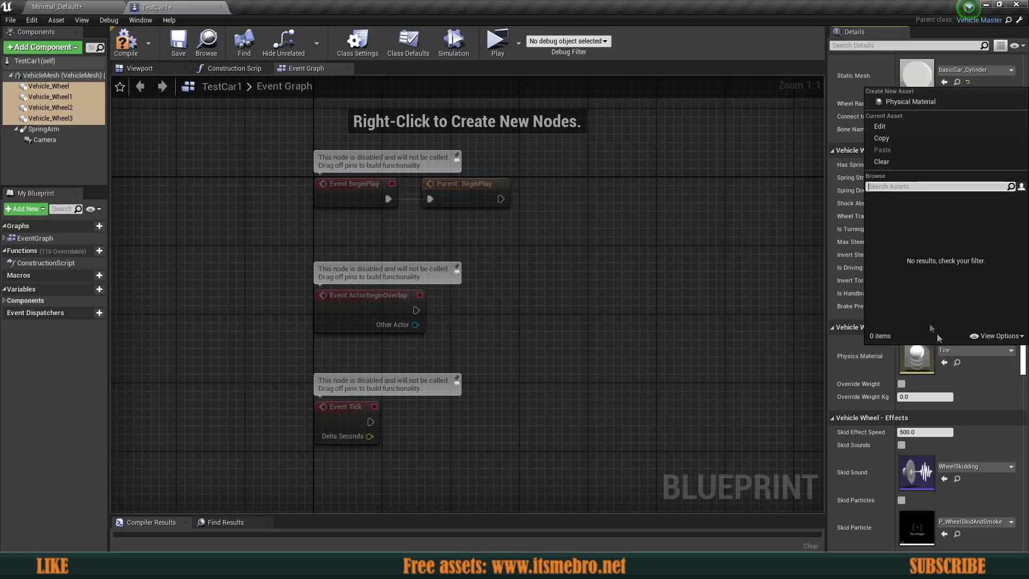
{"action": "left_click", "coordinate": [939, 345]}
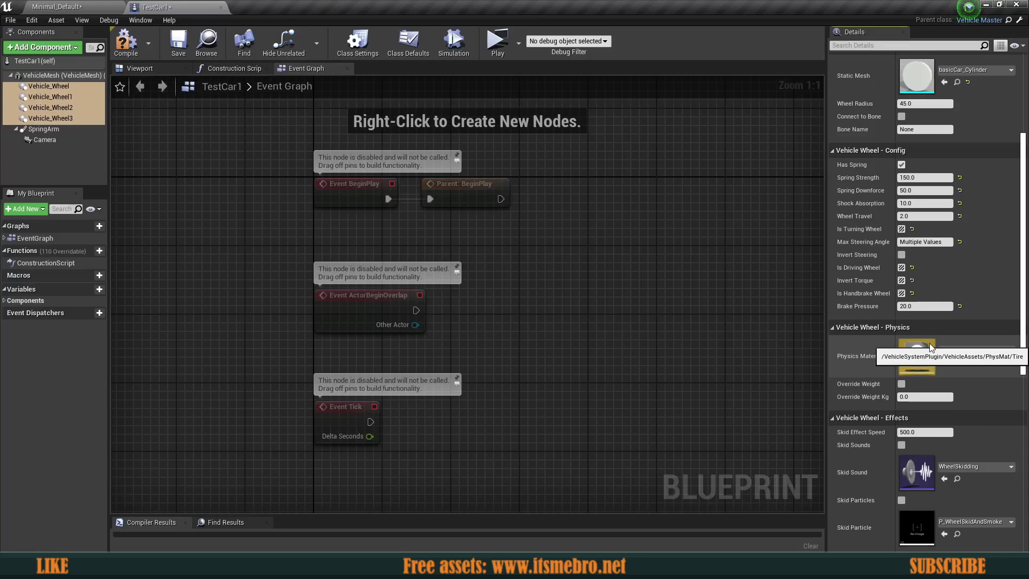
- Compile the TestCar1 blueprint and locate the wheels' Tire physical material in the Content Browser
{"action": "left_click", "coordinate": [126, 43]}
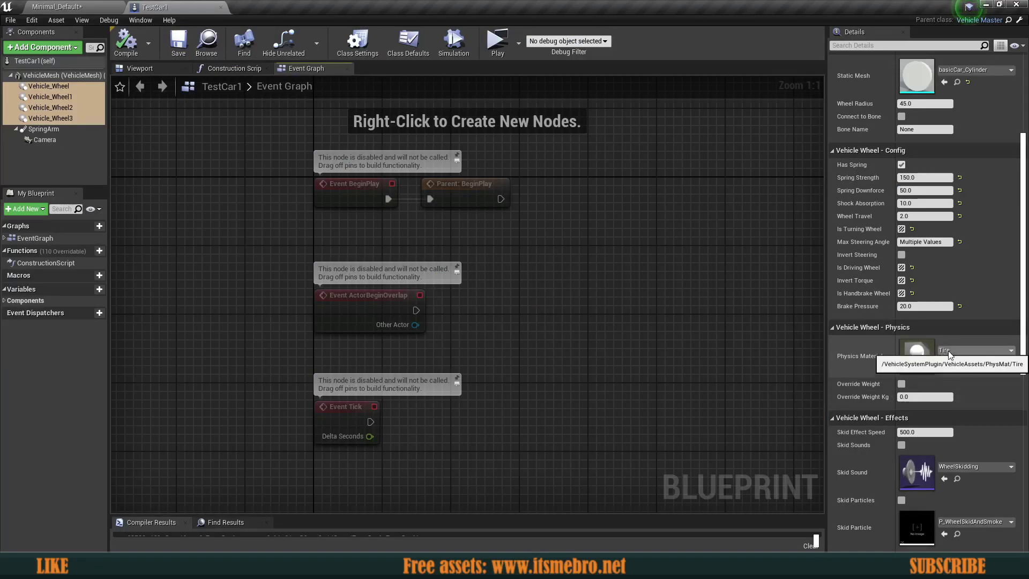
{"action": "left_click", "coordinate": [958, 364]}
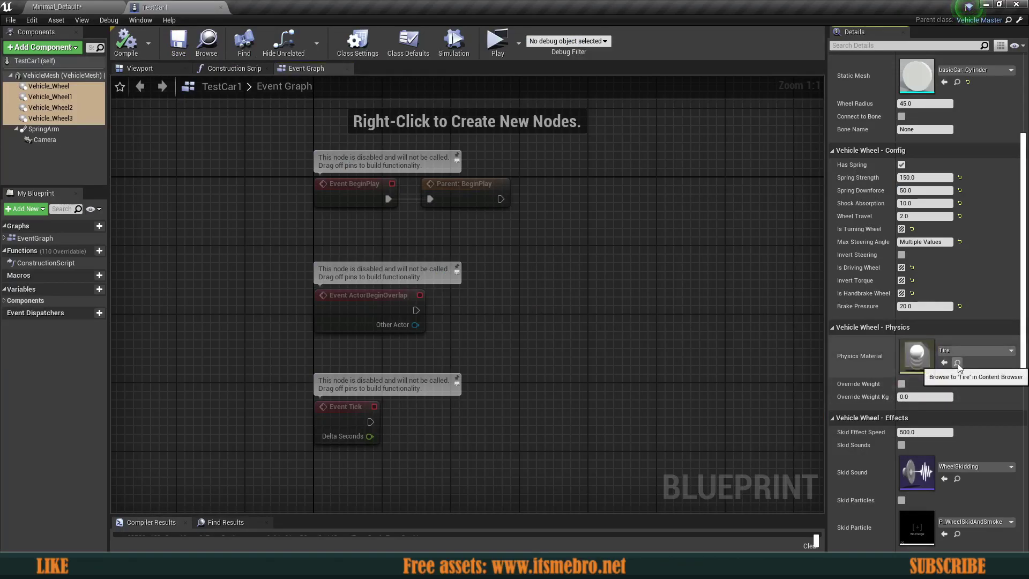
{"action": "left_click", "coordinate": [236, 504]}
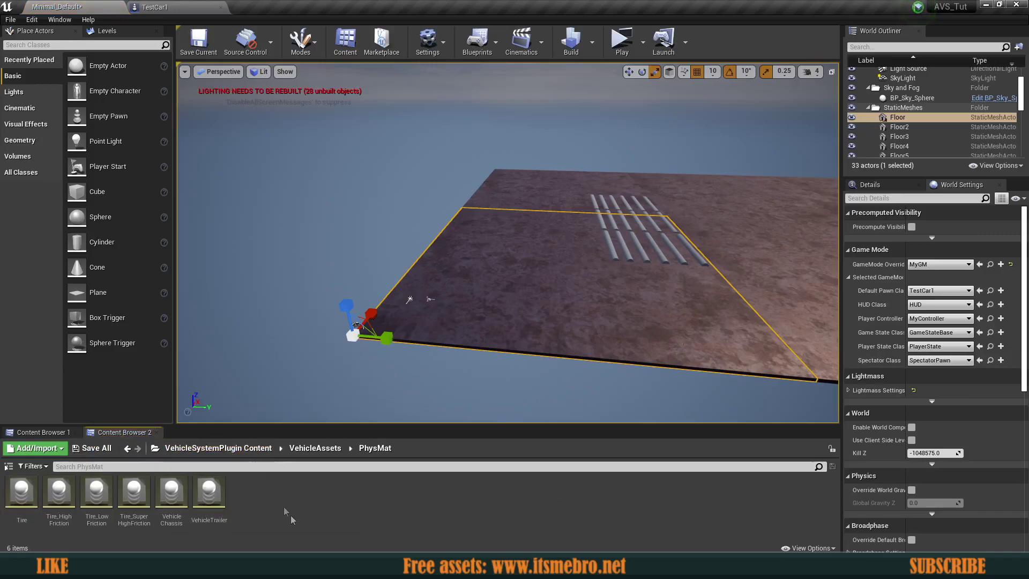
- Inspect the VehicleAssets folder and its PhysMat materials, select the Tire material, and open the folder tree showing its location
{"action": "left_click", "coordinate": [315, 448]}
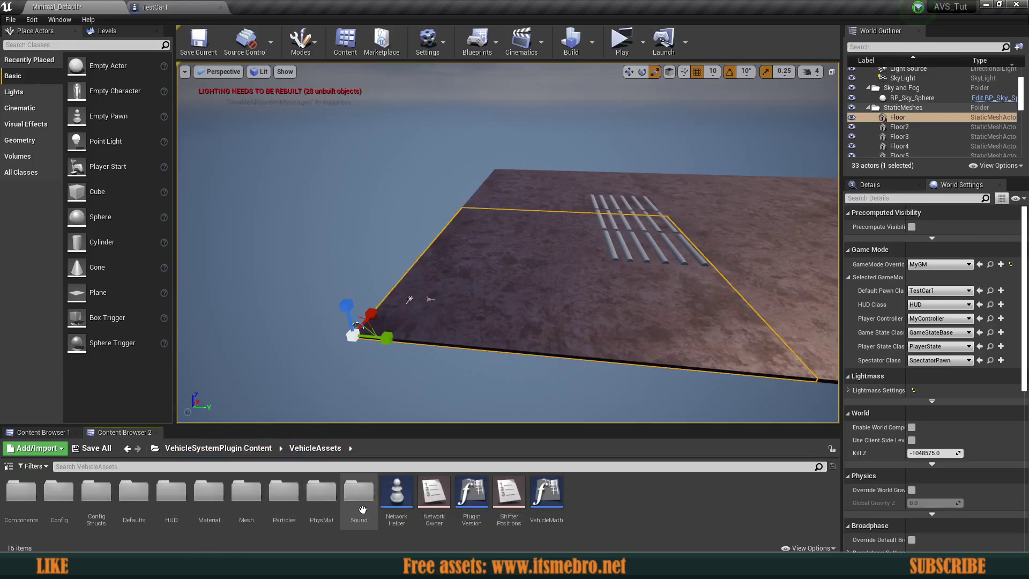
{"action": "left_click", "coordinate": [324, 531]}
{"action": "double_click", "coordinate": [320, 528]}
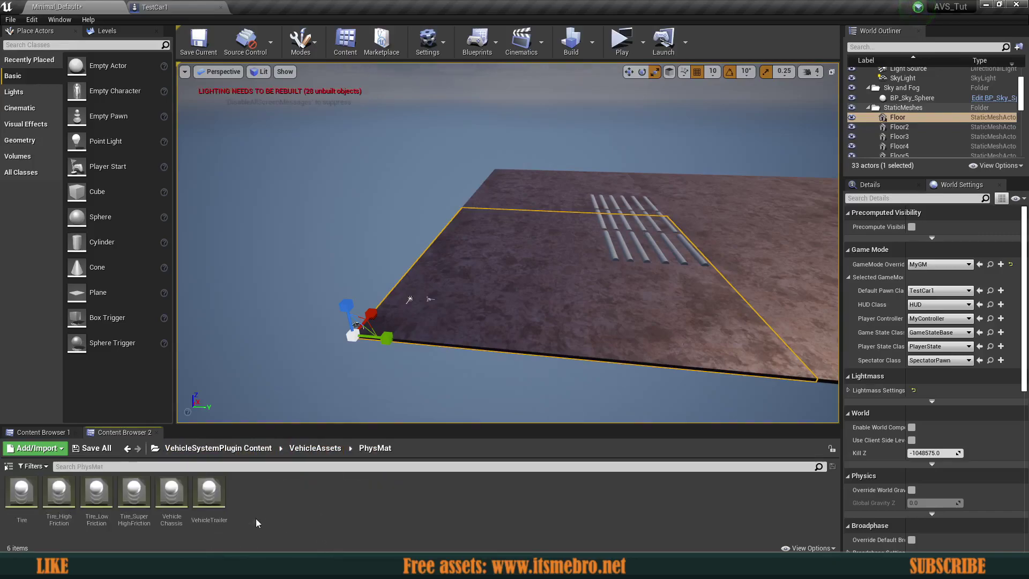
{"action": "left_click", "coordinate": [218, 501]}
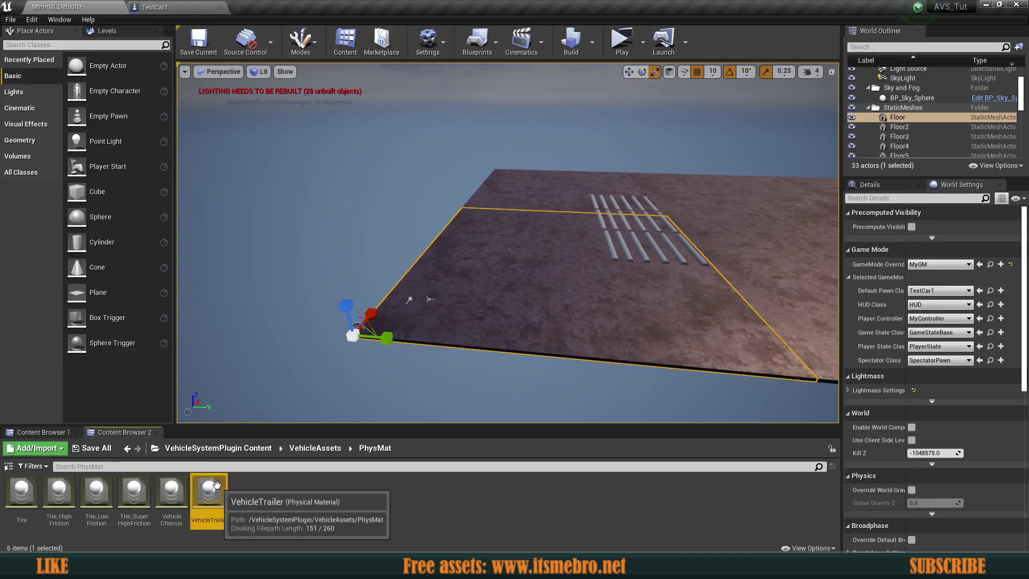
{"action": "left_click", "coordinate": [22, 496]}
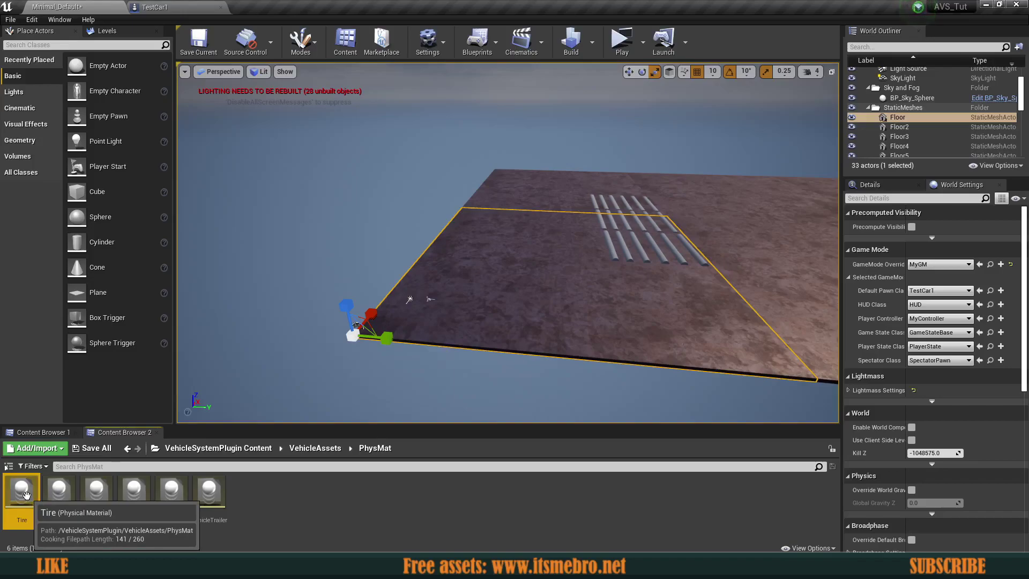
{"action": "left_click", "coordinate": [156, 448]}
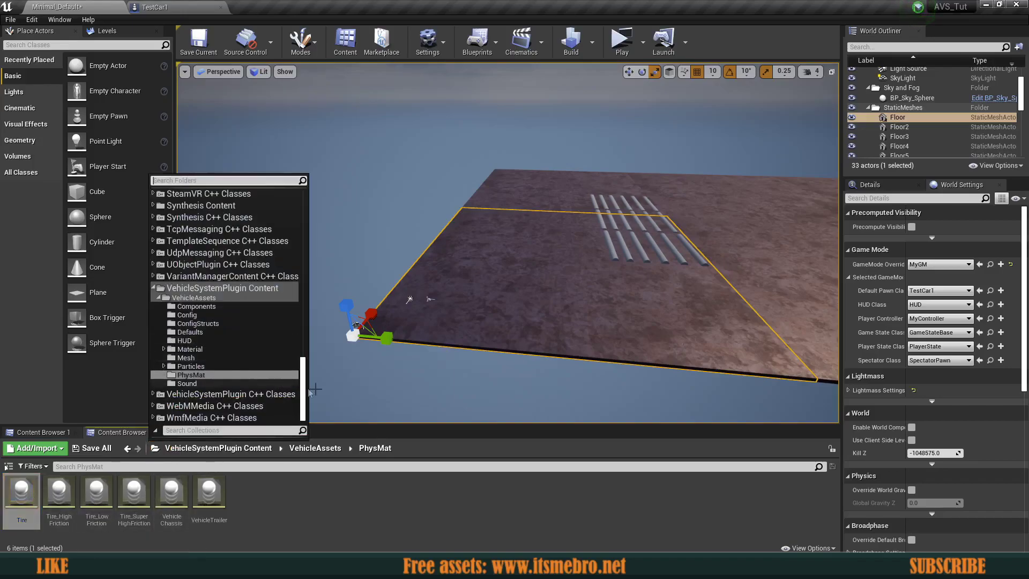
- Copy the Tire physical material from the plugin's PhysMat folder into the project's main Content folder
{"action": "left_click_drag", "start_coordinate": [304, 399], "coordinate": [323, 221]}
{"action": "left_click", "coordinate": [186, 195]}
{"action": "left_click_drag", "start_coordinate": [219, 507], "coordinate": [353, 508]}
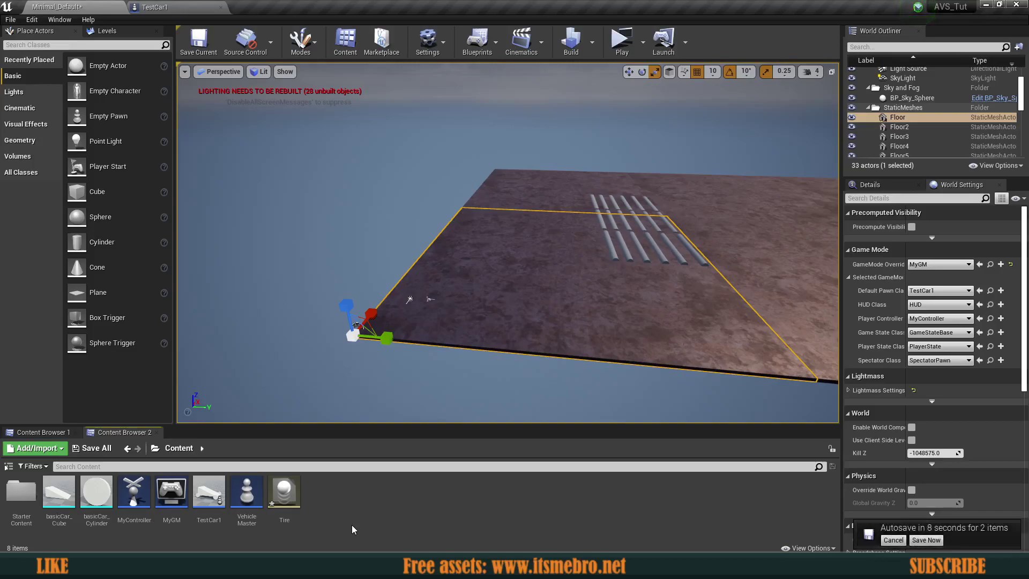
- Rename the copied Tire physical material in the Content folder to Tire_FrontDrift
{"action": "left_click", "coordinate": [292, 507]}
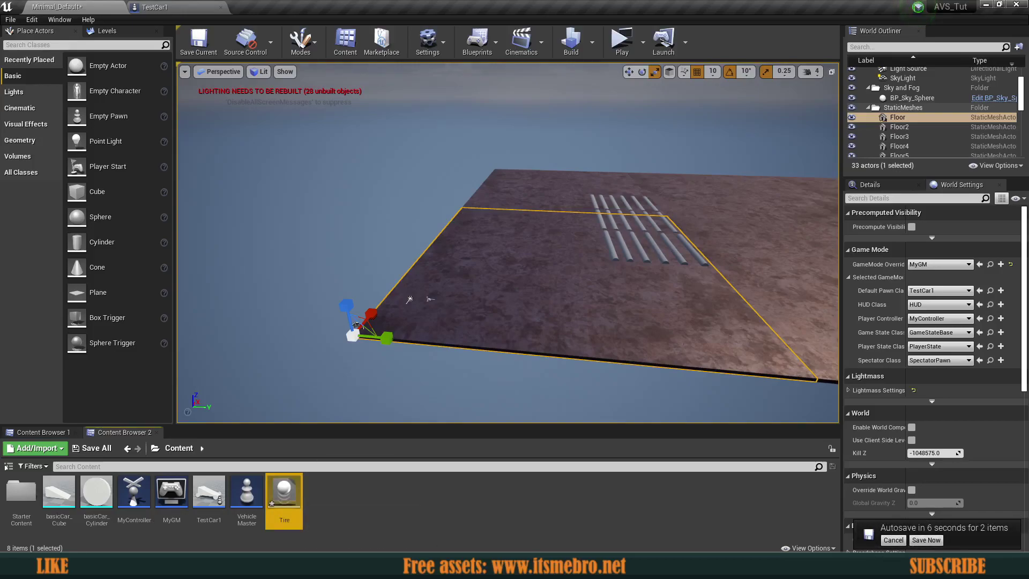
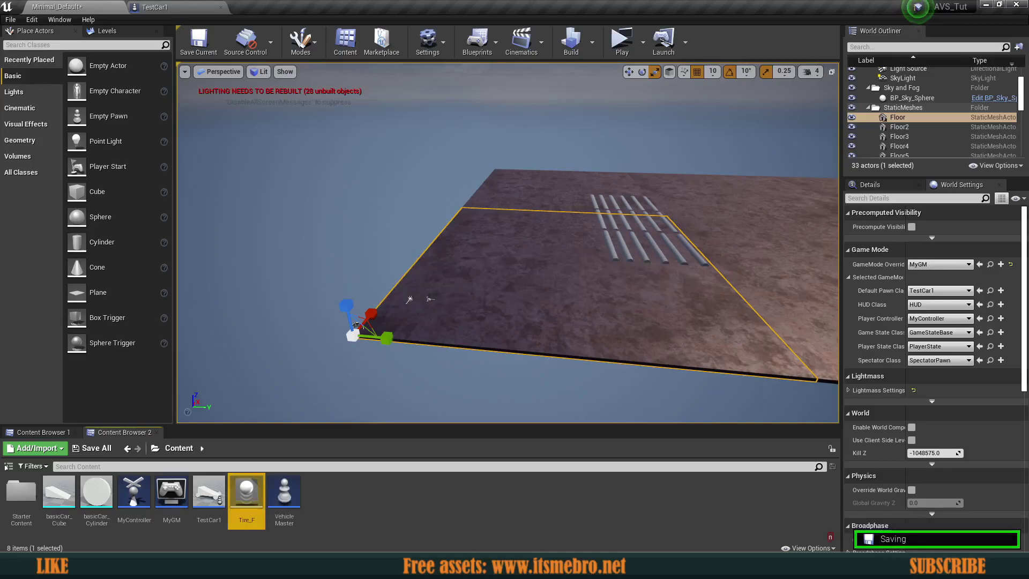
{"action": "key", "text": "F2"}
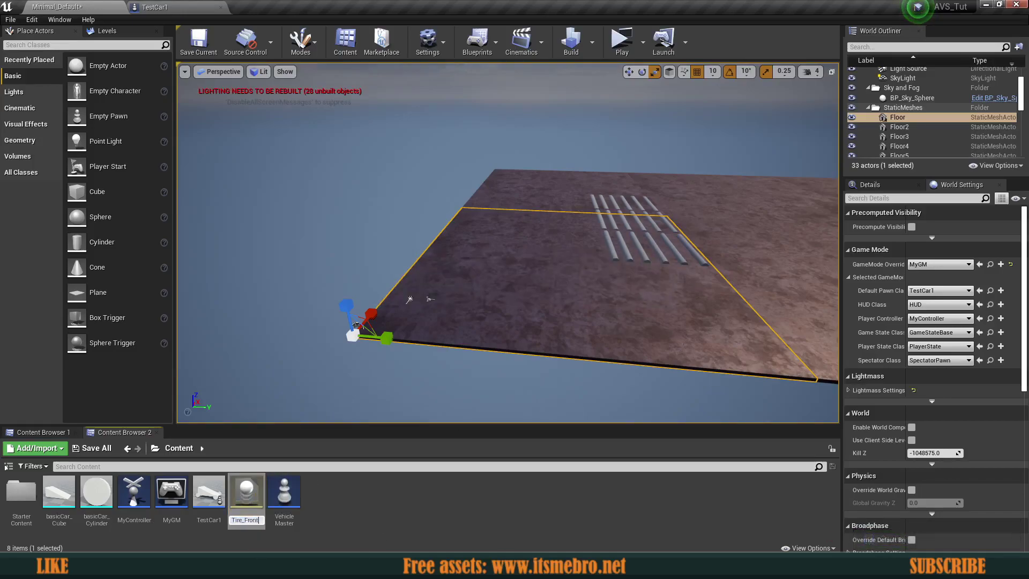
{"action": "type", "text": "rontDrift"}
{"action": "key", "text": "Return"}
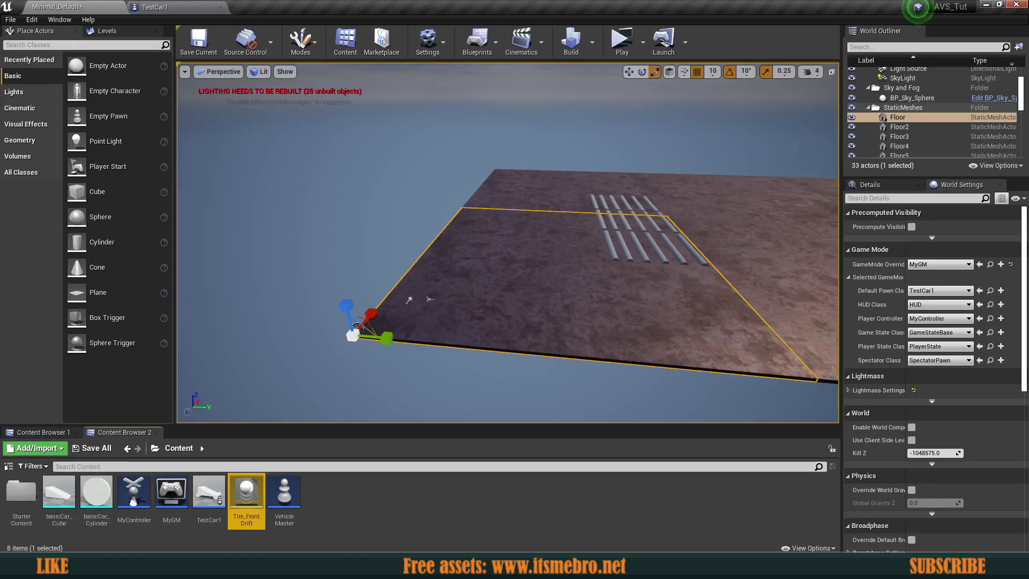
- Open Tire_FrontDrift, dock its editor beside the other open assets, review its physical material settings, and return to the level
{"action": "double_click", "coordinate": [240, 487]}
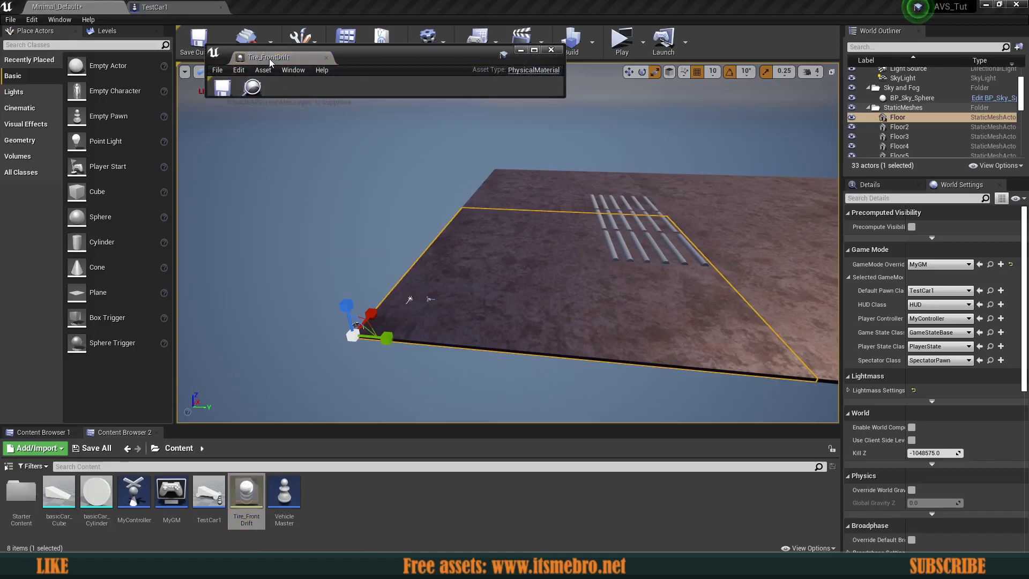
{"action": "left_click_drag", "start_coordinate": [270, 63], "coordinate": [265, 7]}
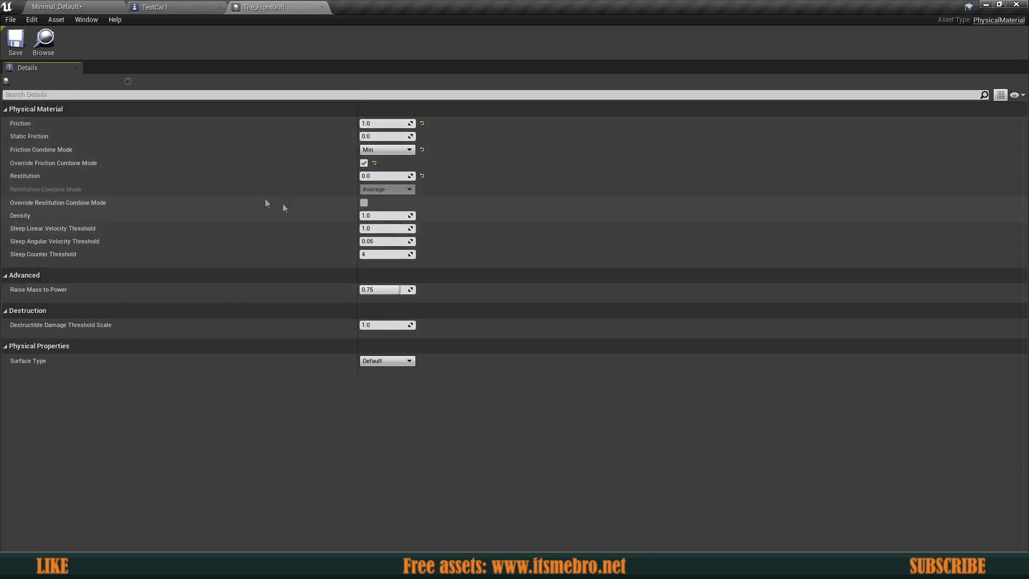
{"action": "left_click", "coordinate": [89, 7]}
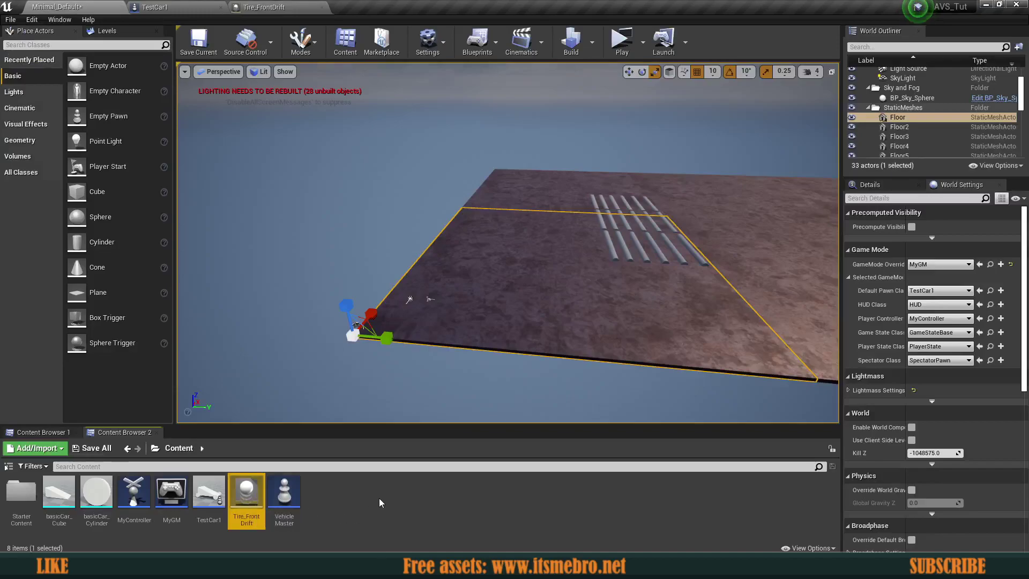
- Duplicate the Tire_FrontDrift physical material and name the duplicate Tire_RearDrift
{"action": "key", "text": "ctrl+w"}
{"action": "key", "text": "End"}
{"action": "key", "text": "BackSpace"}
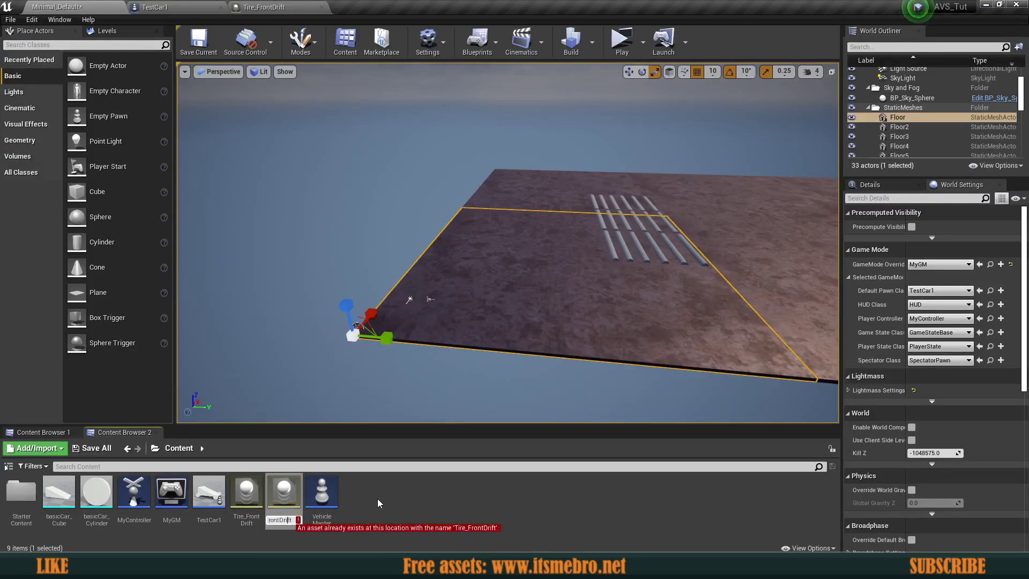
{"action": "key", "text": "BackSpace"}
{"action": "key", "text": "BackSpace"}
{"action": "key", "text": "BackSpace"}
{"action": "key", "text": "BackSpace"}
{"action": "key", "text": "BackSpace"}
{"action": "type", "text": "Rea"}
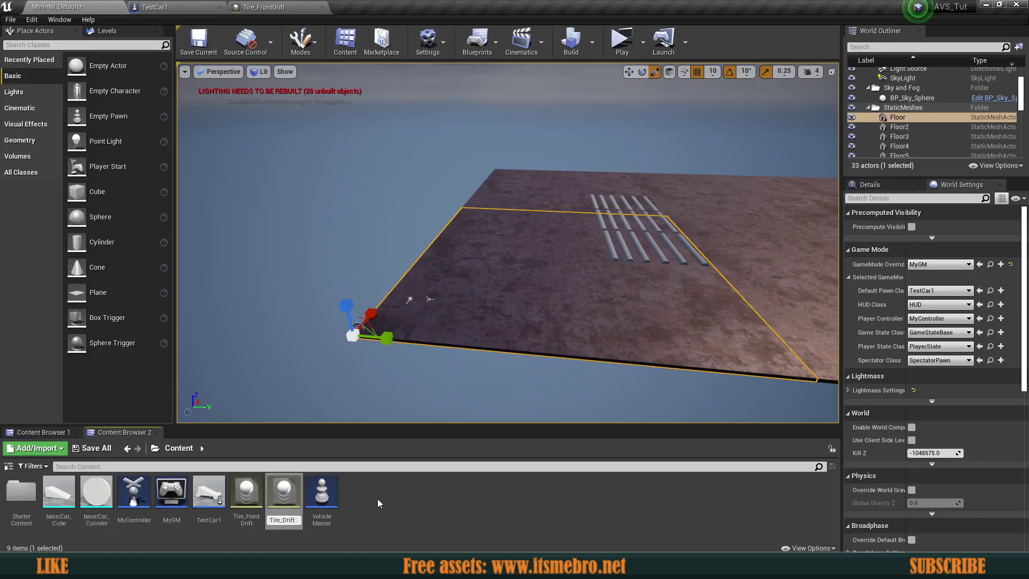
{"action": "type", "text": "r"}
{"action": "key", "text": "Return"}
- Open Tire_RearDrift, set its Friction to 2 and its Density to 2, and save the material
{"action": "key", "text": "Return"}
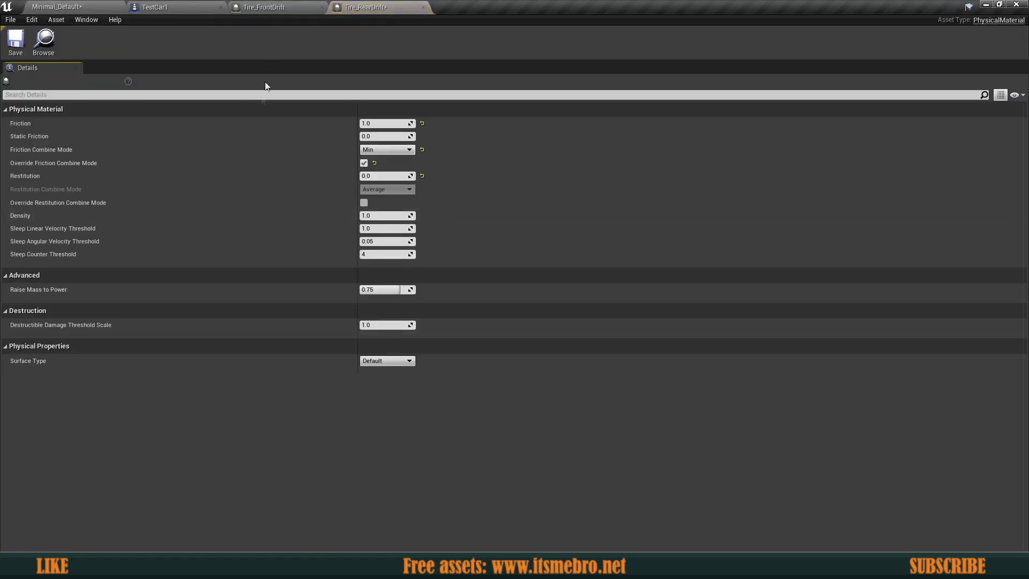
{"action": "left_click", "coordinate": [376, 123]}
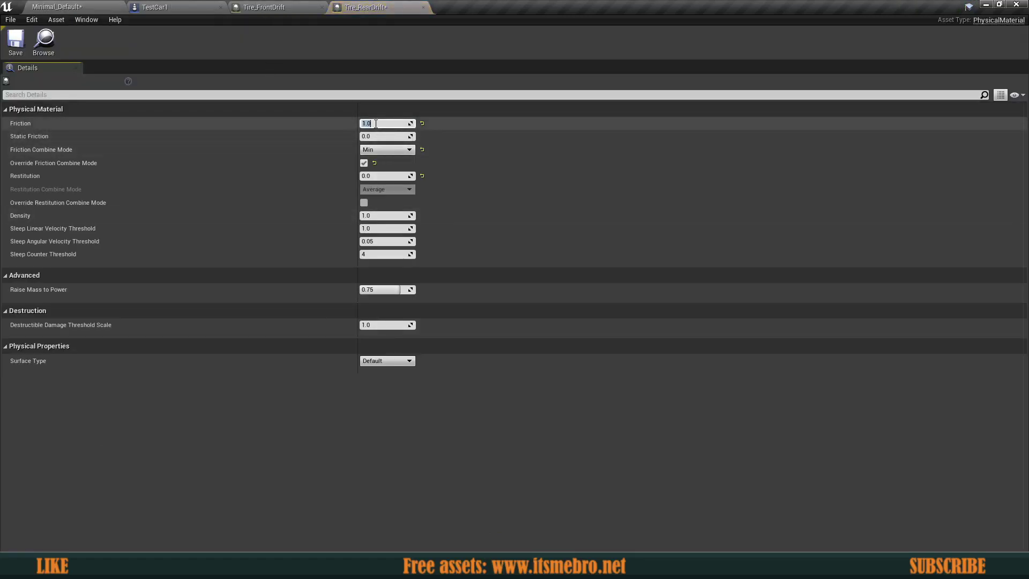
{"action": "type", "text": "2"}
{"action": "left_click", "coordinate": [386, 215]}
{"action": "type", "text": "2"}
{"action": "key", "text": "Return"}
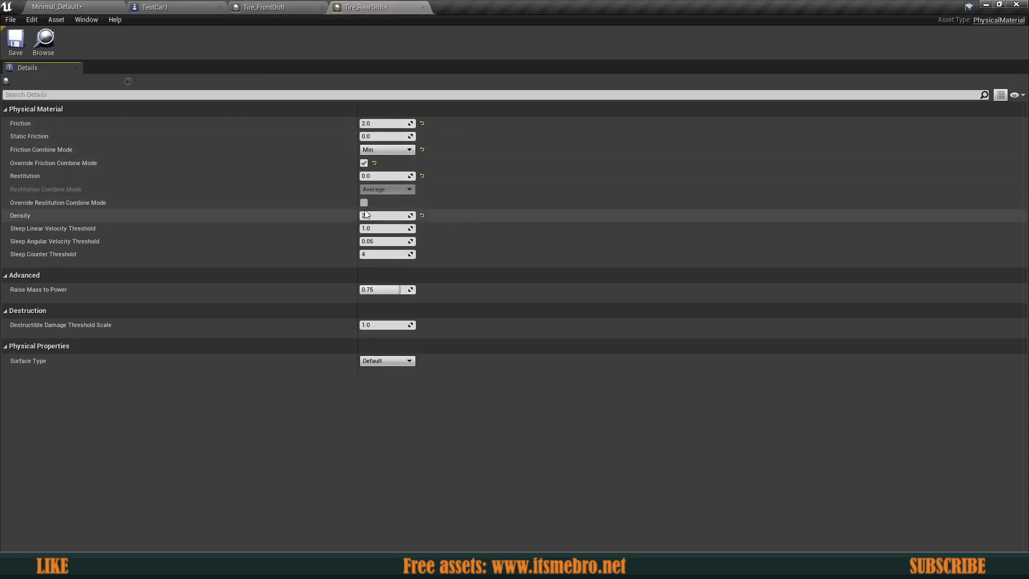
{"action": "left_click", "coordinate": [25, 45]}
- In the TestCar1 blueprint, assign Tire_FrontDrift as the Physics Material of Vehicle_Wheel and Vehicle_Wheel1
{"action": "left_click", "coordinate": [182, 6]}
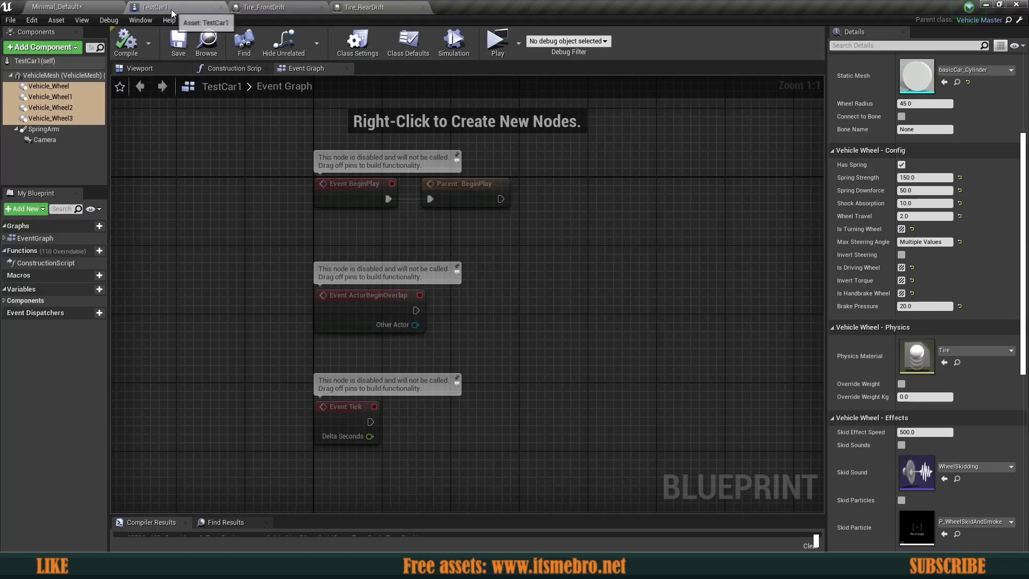
{"action": "left_click", "coordinate": [50, 86]}
{"action": "left_click", "coordinate": [53, 97], "text": "shift"}
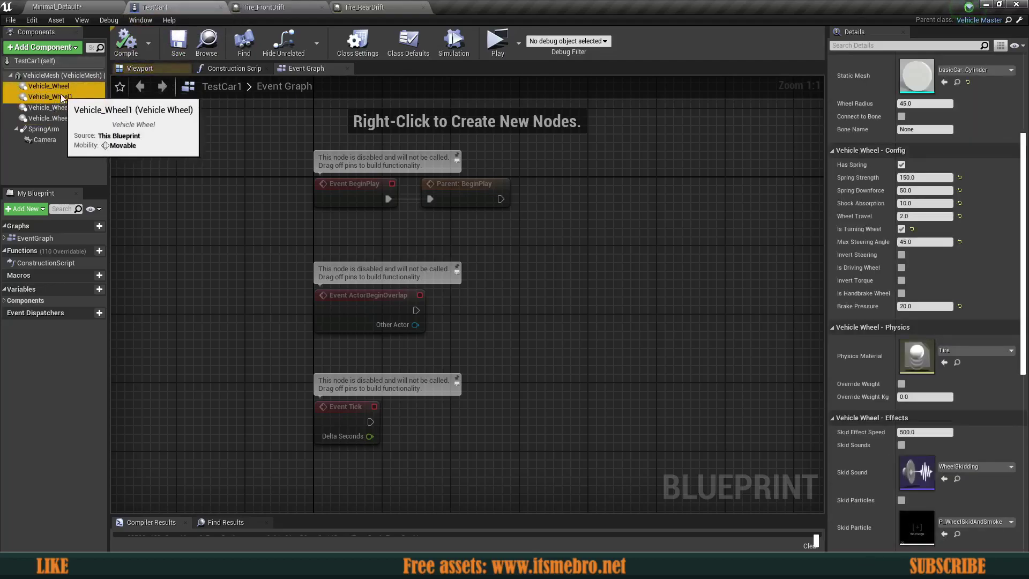
{"action": "left_click", "coordinate": [945, 353]}
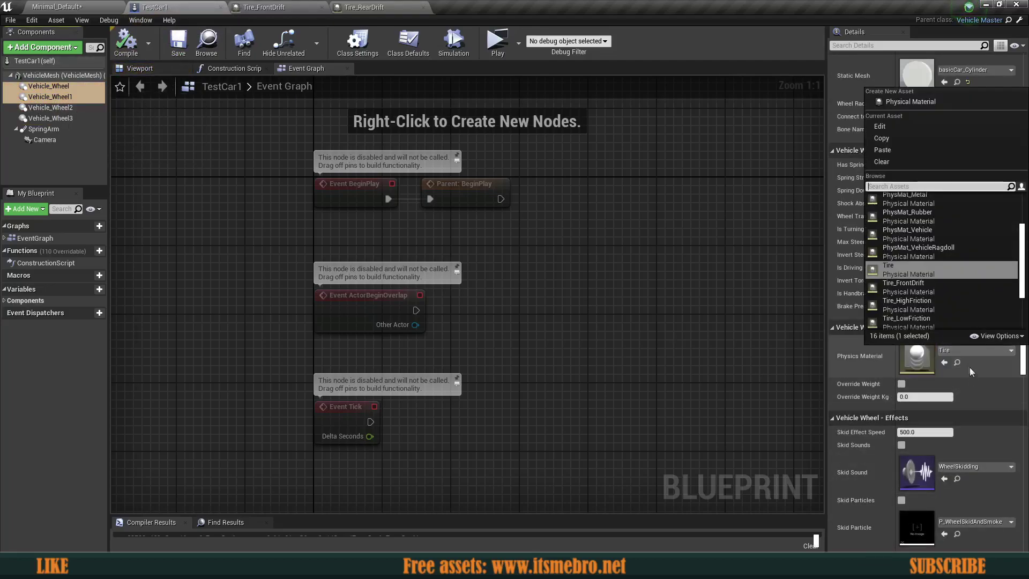
{"action": "scroll", "coordinate": [942, 291], "scroll_direction": "down", "scroll_amount": 4}
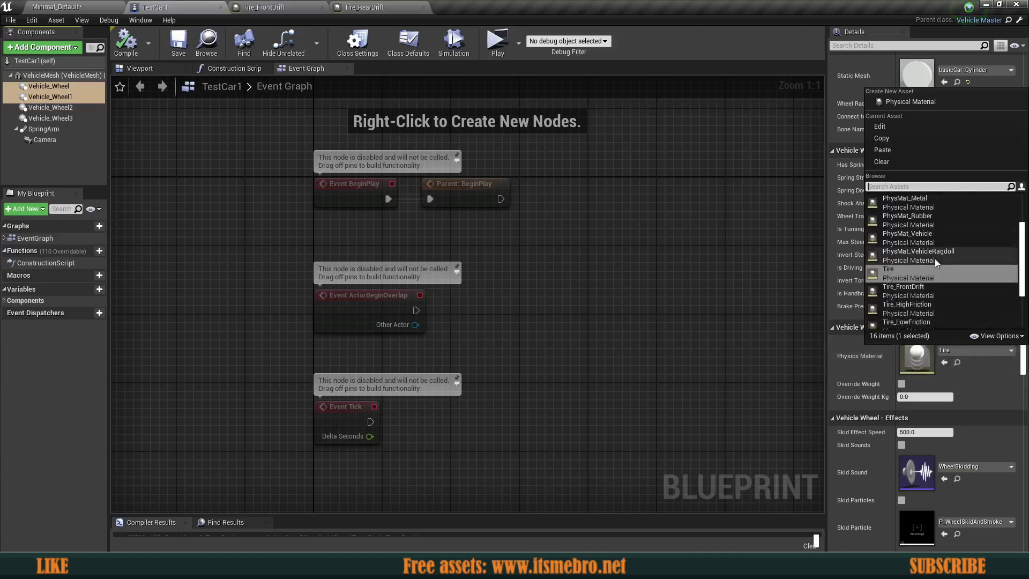
{"action": "scroll", "coordinate": [935, 262], "scroll_direction": "up", "scroll_amount": 7}
{"action": "scroll", "coordinate": [935, 263], "scroll_direction": "down", "scroll_amount": 7}
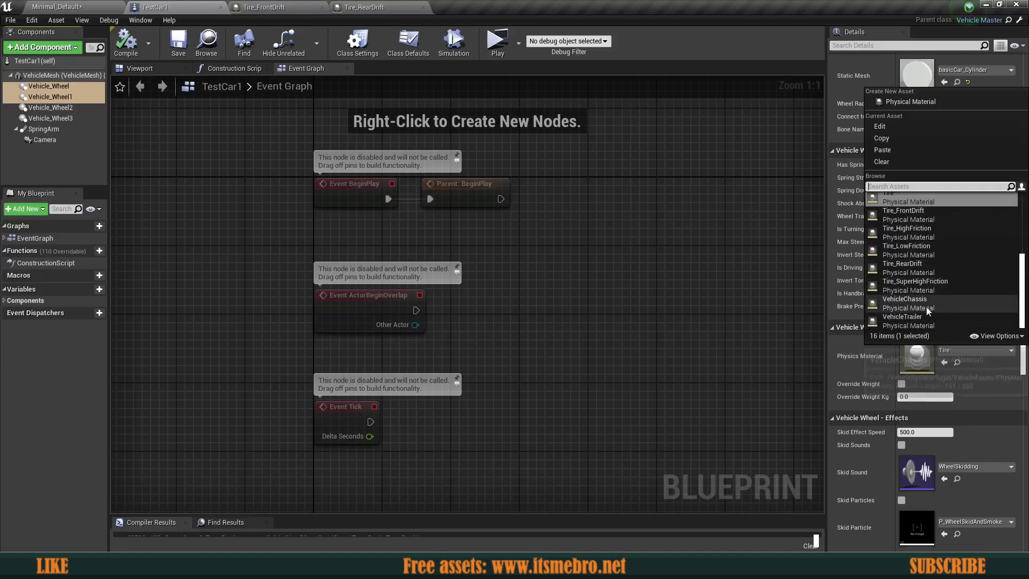
{"action": "scroll", "coordinate": [923, 292], "scroll_direction": "up", "scroll_amount": 3}
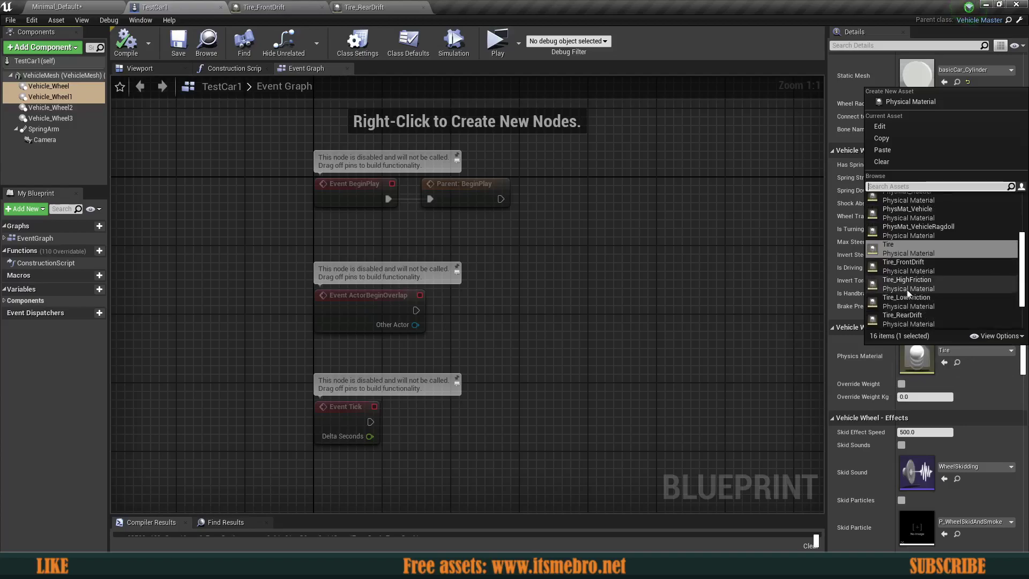
{"action": "left_click", "coordinate": [913, 270]}
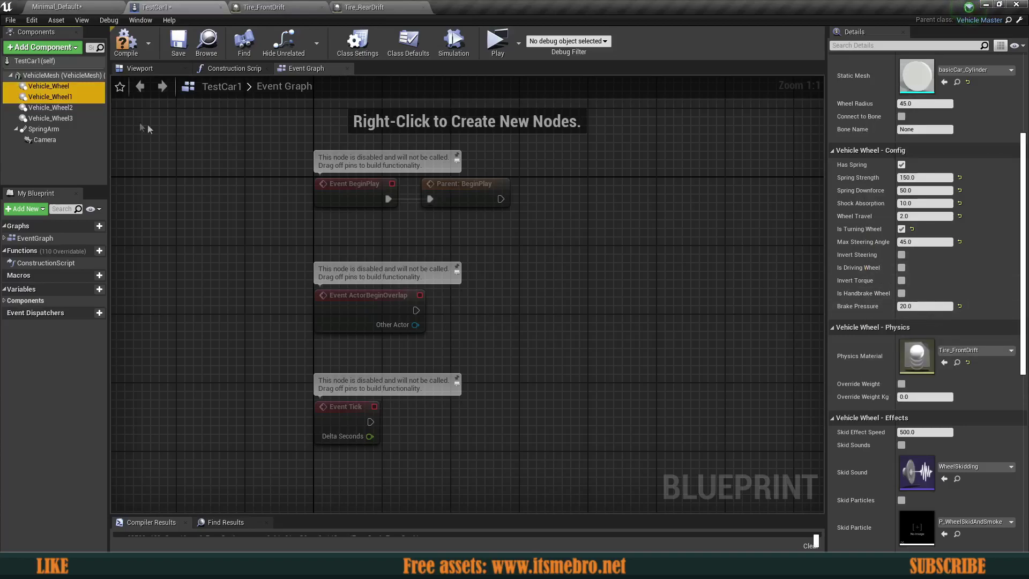
- Assign Tire_RearDrift as the Physics Material of Vehicle_Wheel2 and Vehicle_Wheel3, and compile the TestCar1 blueprint
{"action": "left_click", "coordinate": [60, 108]}
{"action": "left_click", "coordinate": [63, 118], "text": "ctrl"}
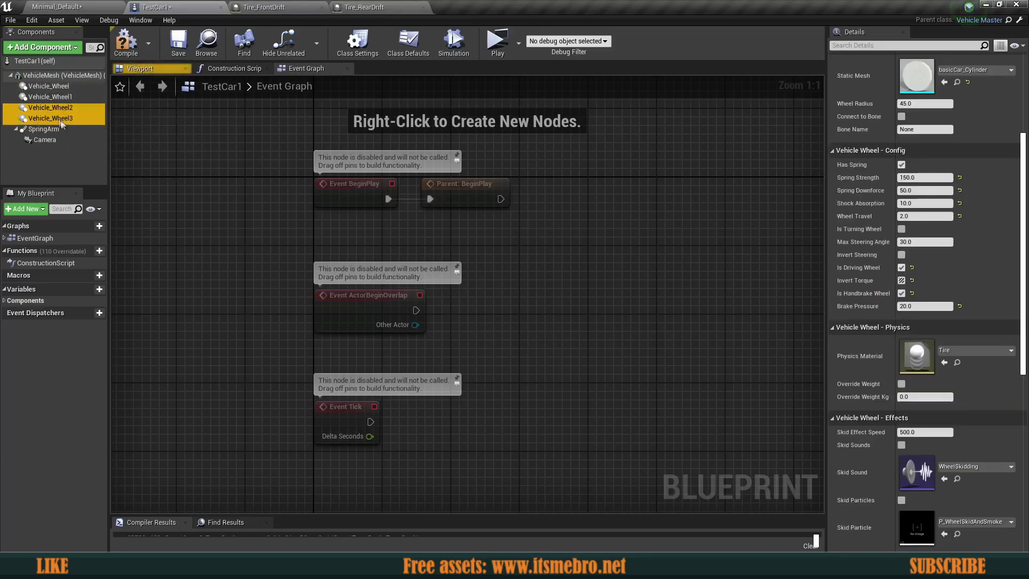
{"action": "left_click", "coordinate": [973, 351]}
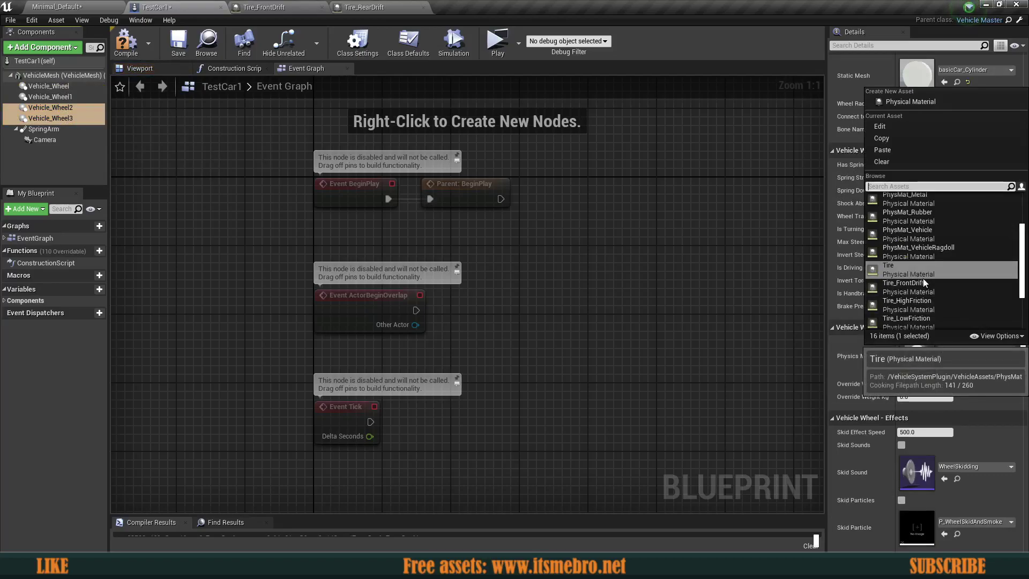
{"action": "scroll", "coordinate": [929, 296], "scroll_direction": "down", "scroll_amount": 2}
{"action": "left_click", "coordinate": [911, 305]}
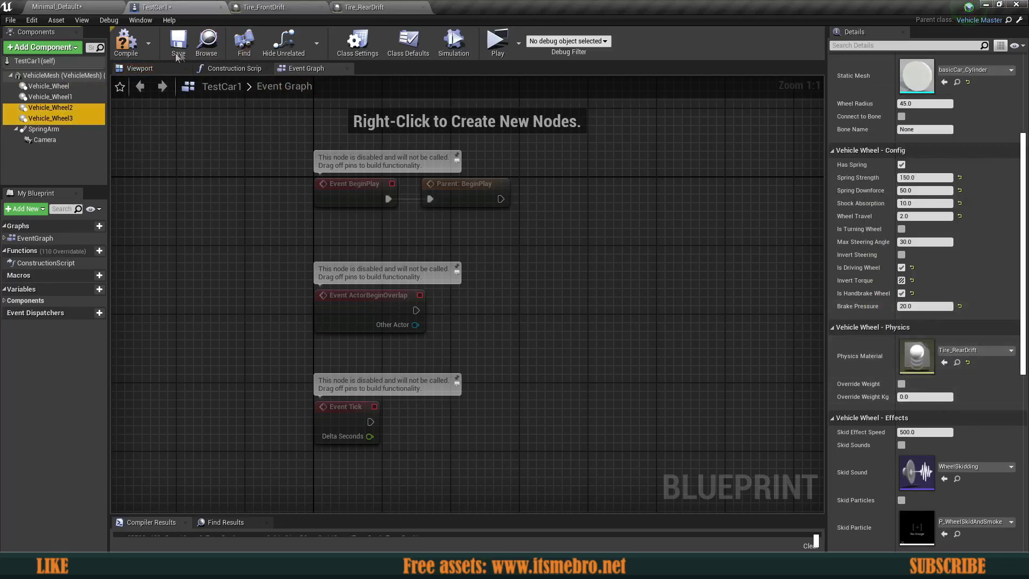
{"action": "left_click", "coordinate": [126, 43]}
- Test-drive the car in a play session, accelerating and steering both ways to check its drift handling, and return to the level
{"action": "left_click", "coordinate": [497, 43]}
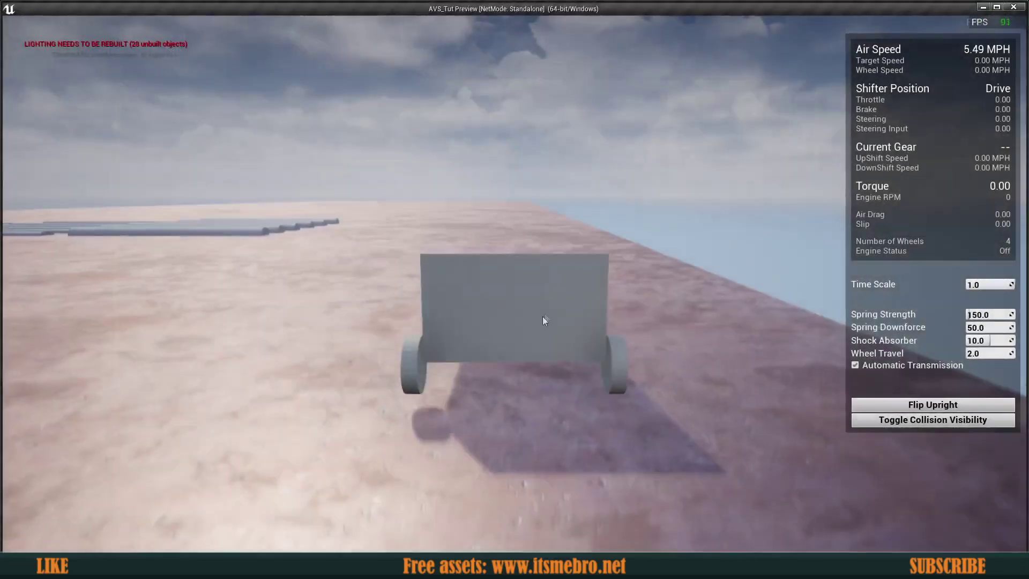
{"action": "key", "text": "w"}
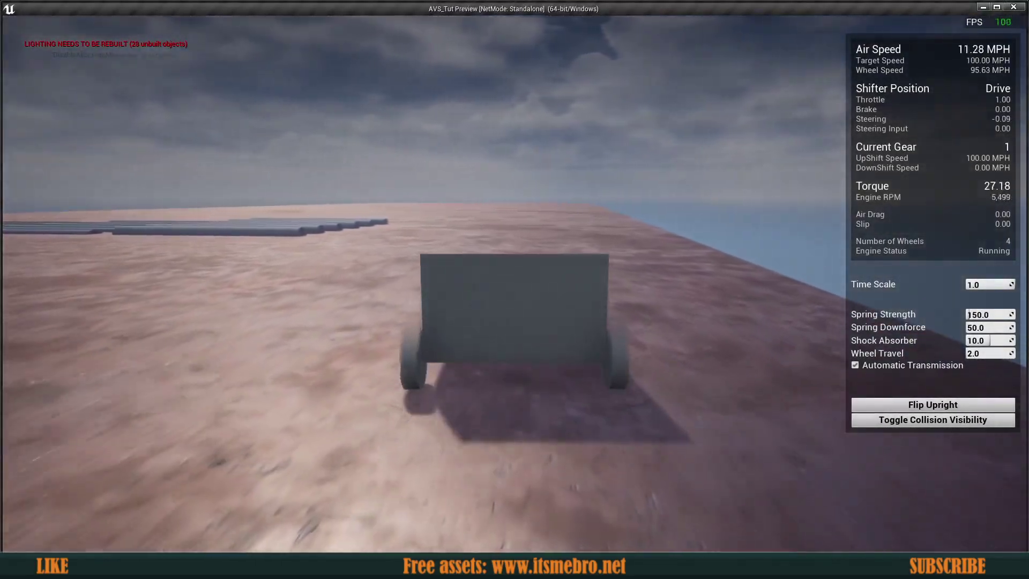
{"action": "key", "text": "w"}
{"action": "key", "text": "d"}
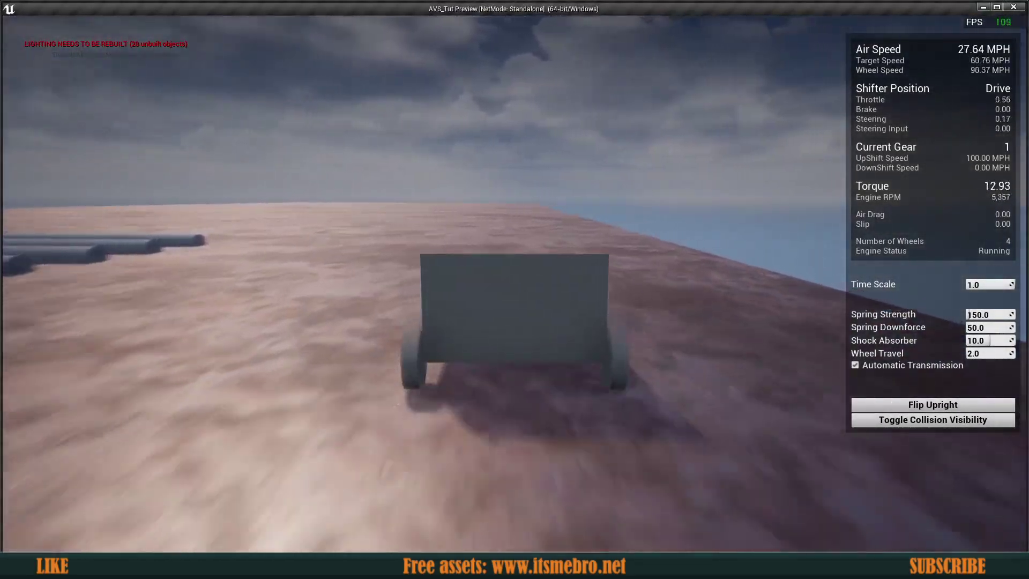
{"action": "key", "text": "a"}
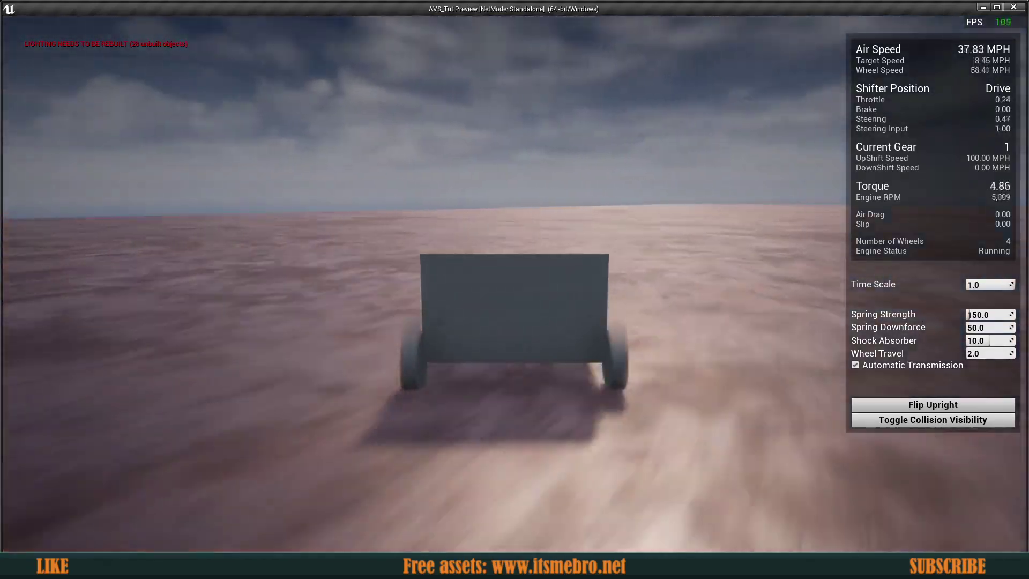
{"action": "key", "text": "a"}
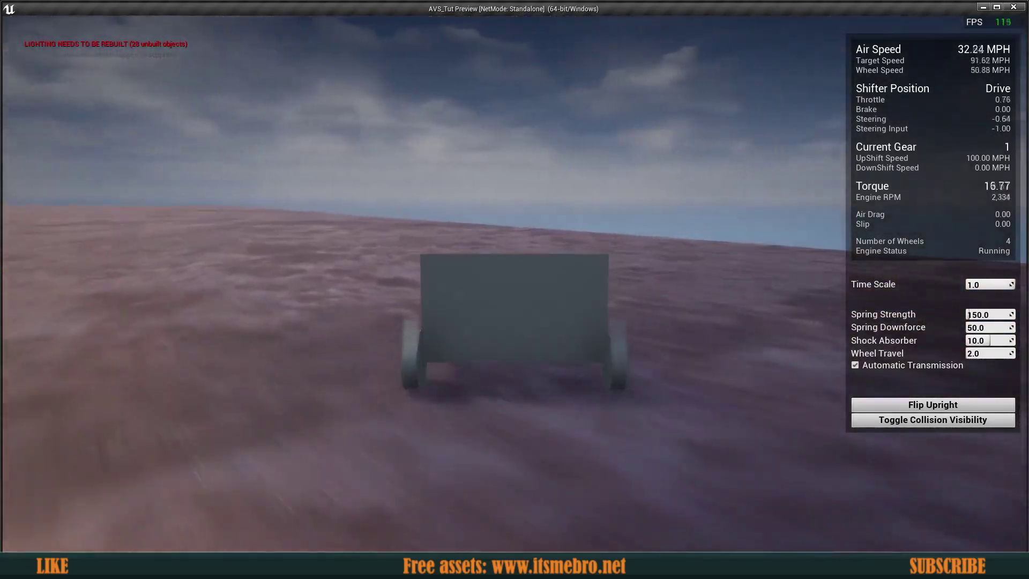
{"action": "key", "text": "d"}
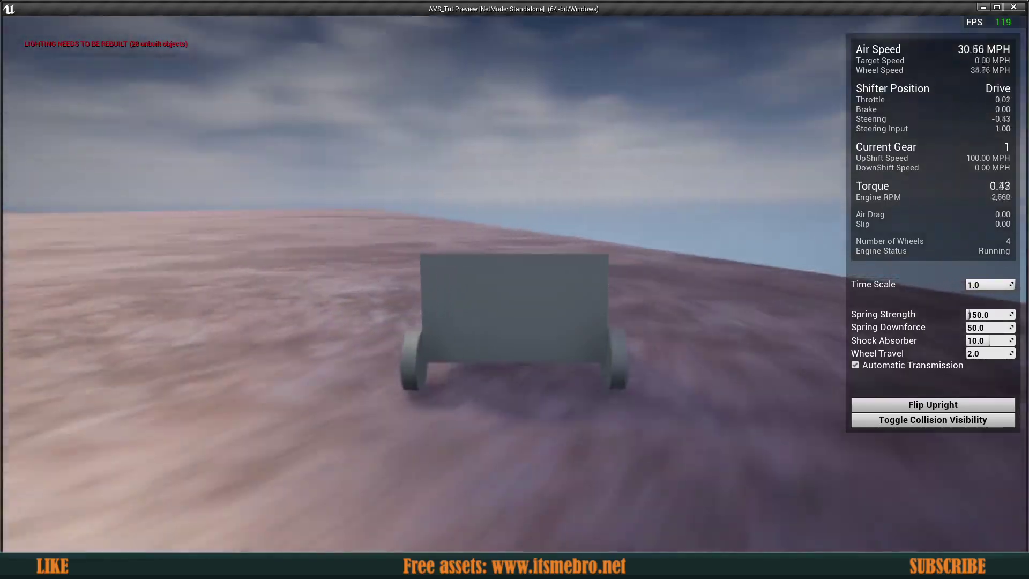
{"action": "key", "text": "w"}
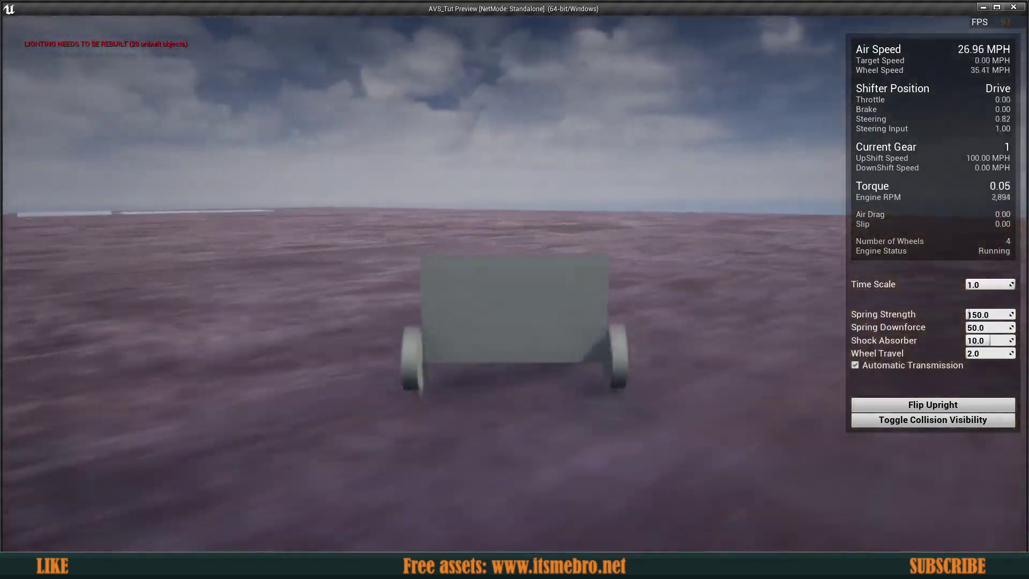
{"action": "key", "text": "w"}
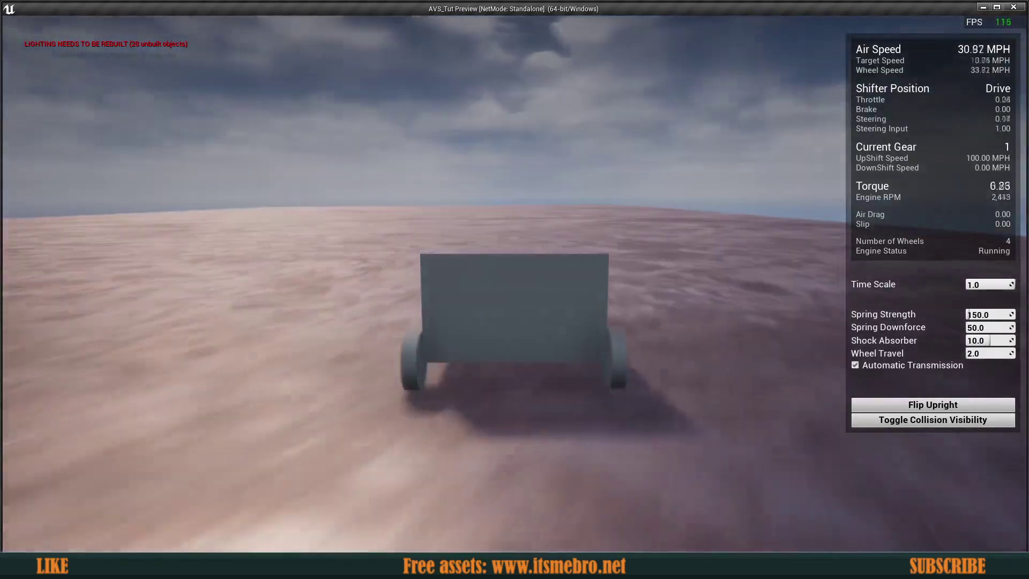
{"action": "key", "text": "w"}
{"action": "key", "text": "d"}
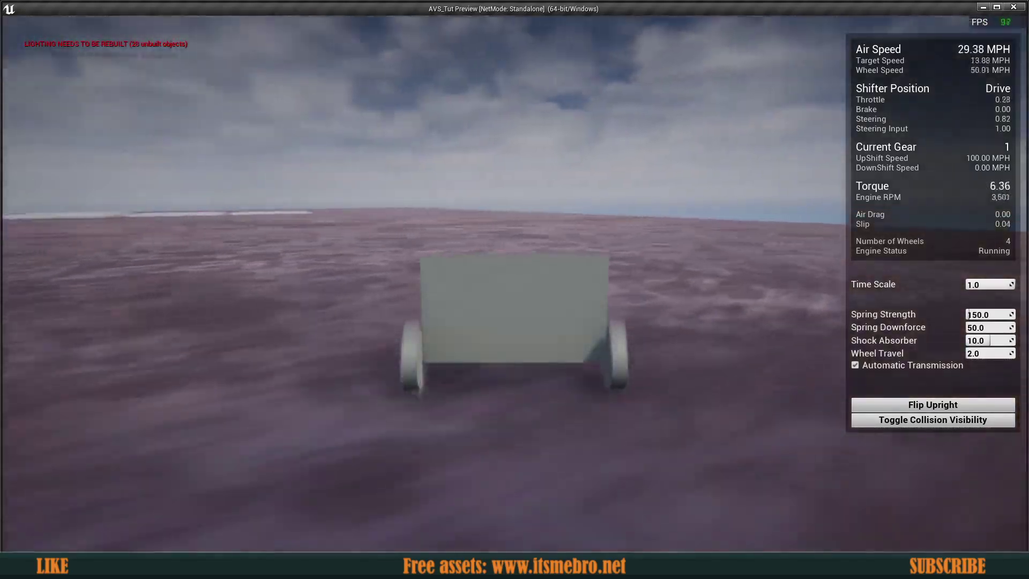
{"action": "key", "text": "w"}
{"action": "key", "text": "d"}
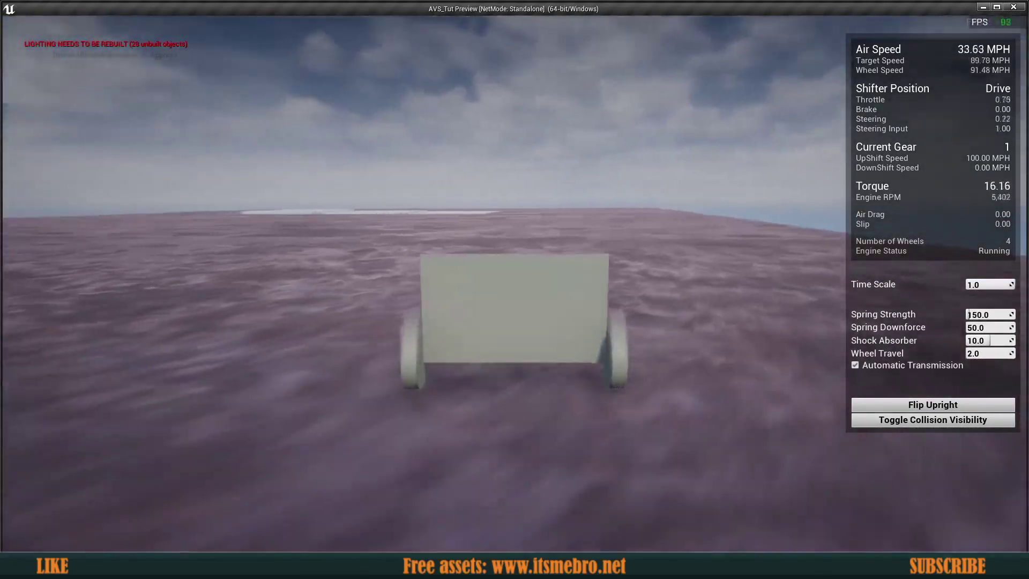
{"action": "key", "text": "w"}
{"action": "key", "text": "w"}
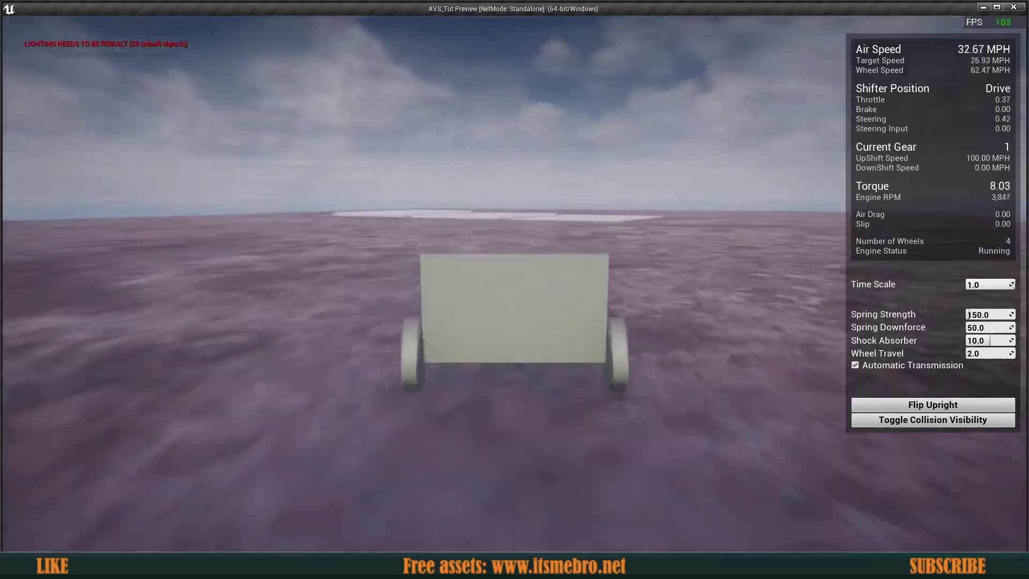
{"action": "key", "text": "Escape"}
{"action": "left_click", "coordinate": [97, 5]}
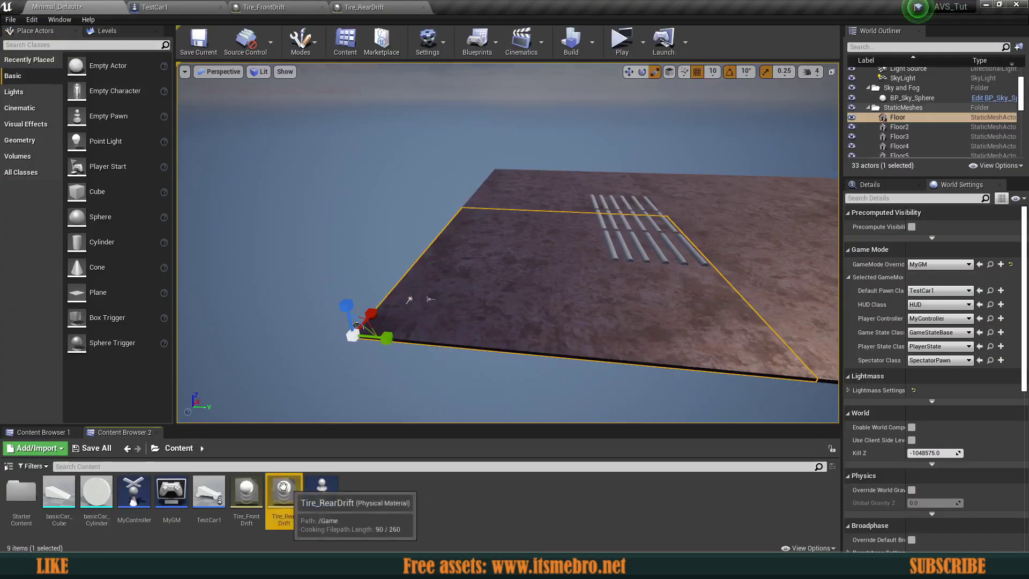
- Create a Tires folder in Content and move Tire_FrontDrift and Tire_RearDrift into it
{"action": "right_click", "coordinate": [435, 528]}
{"action": "left_click", "coordinate": [474, 208]}
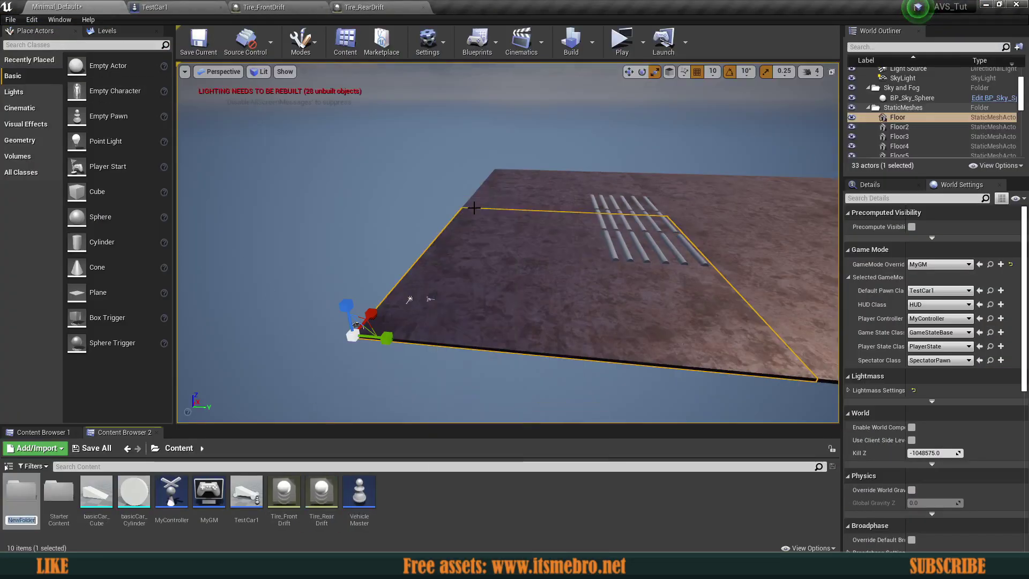
{"action": "type", "text": "Tires"}
{"action": "key", "text": "Return"}
{"action": "left_click", "coordinate": [284, 496]}
{"action": "left_click", "coordinate": [321, 496], "text": "ctrl"}
{"action": "left_click_drag", "start_coordinate": [322, 496], "coordinate": [73, 489]}
{"action": "left_click", "coordinate": [88, 507]}
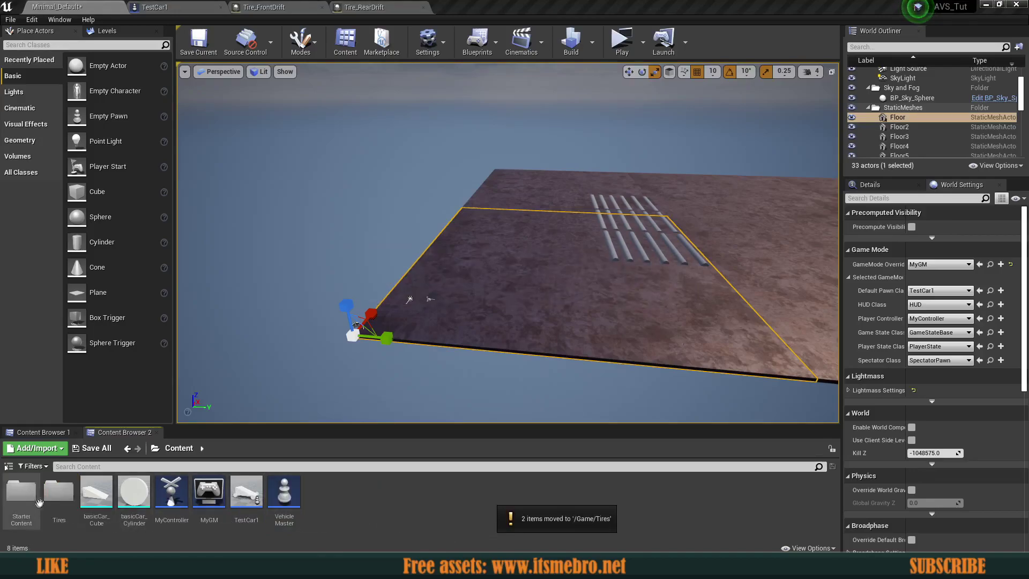
- In the Tires folder, duplicate Tire_RearDrift, name the copy Tire_SuperTraction, and open it for editing
{"action": "double_click", "coordinate": [59, 493]}
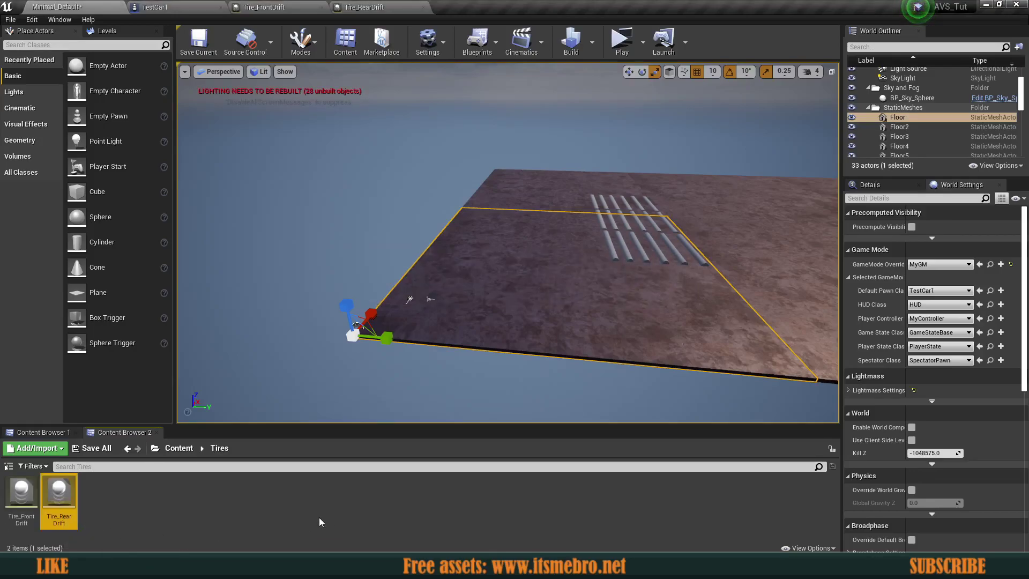
{"action": "key", "text": "ctrl+w"}
{"action": "key", "text": "Right"}
{"action": "key", "text": "BackSpace"}
{"action": "key", "text": "BackSpace"}
{"action": "key", "text": "BackSpace"}
{"action": "key", "text": "BackSpace"}
{"action": "key", "text": "BackSpace"}
{"action": "key", "text": "BackSpace"}
{"action": "key", "text": "BackSpace"}
{"action": "key", "text": "BackSpace"}
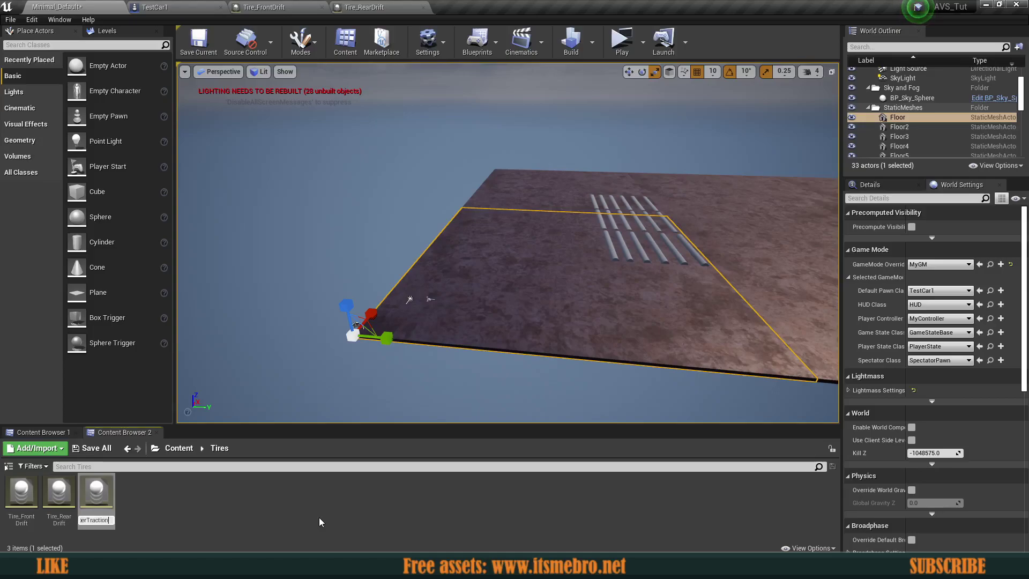
{"action": "type", "text": "perTraction"}
{"action": "key", "text": "Return"}
{"action": "key", "text": "Return"}
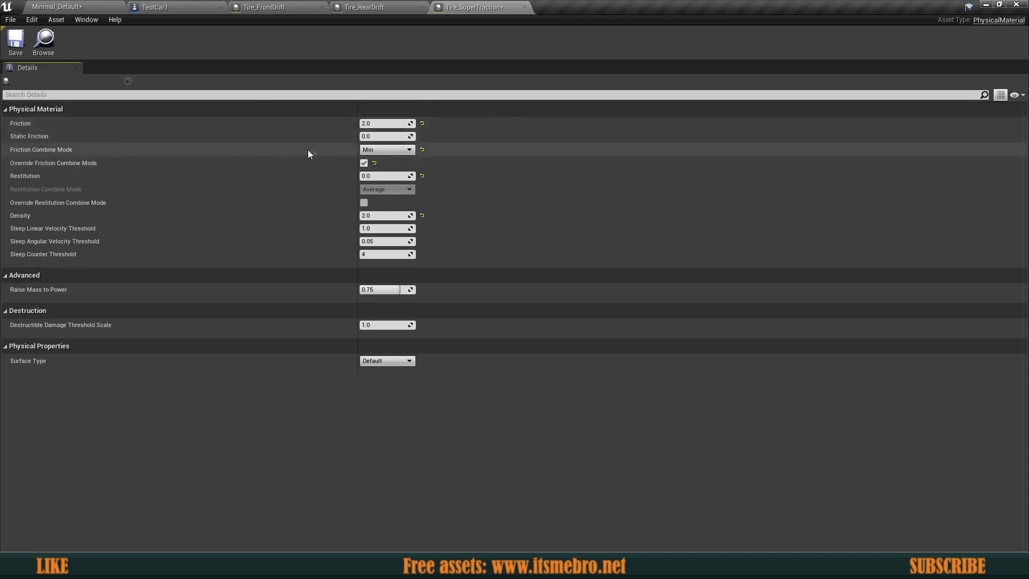
- Set Tire_SuperTraction's Friction Combine Mode to Average, disable Override Friction Combine Mode, and save the material
{"action": "left_click", "coordinate": [406, 151]}
{"action": "left_click", "coordinate": [382, 159]}
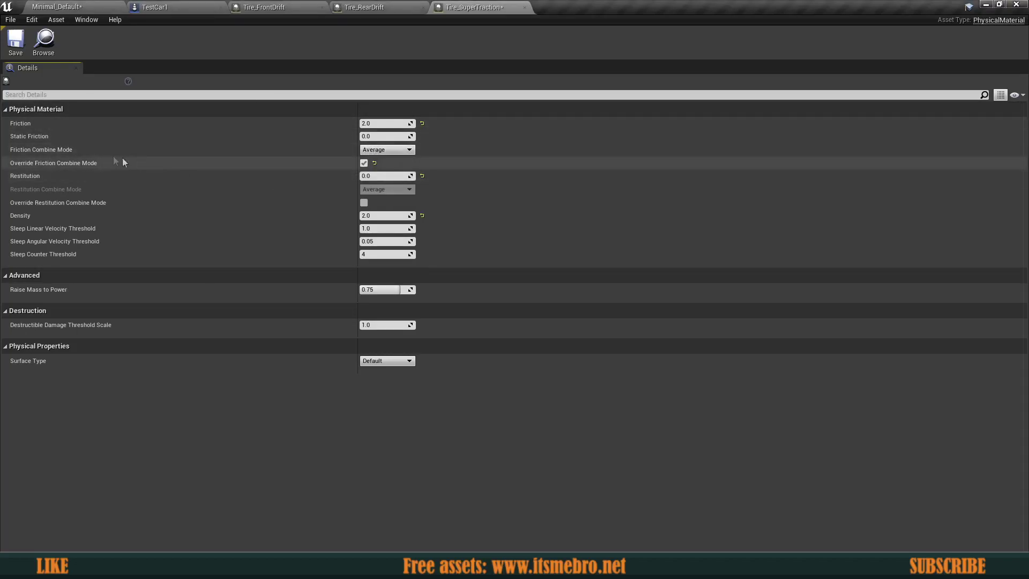
{"action": "left_click", "coordinate": [364, 163]}
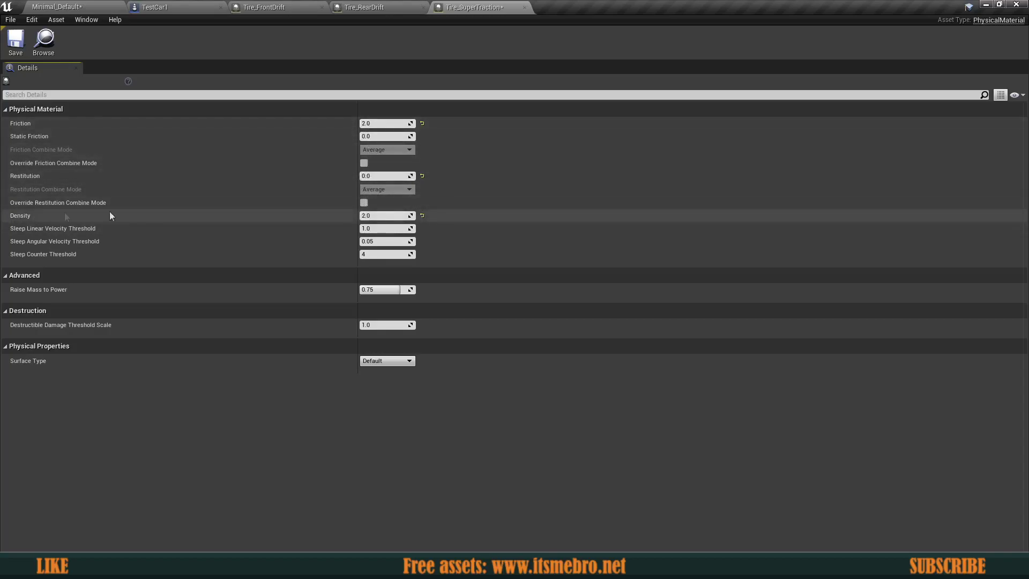
{"action": "left_click", "coordinate": [366, 123]}
{"action": "left_click", "coordinate": [15, 40]}
- In the TestCar1 blueprint, assign Tire_SuperTraction as the Physics Material of all four wheels, then compile and save
{"action": "left_click", "coordinate": [102, 5]}
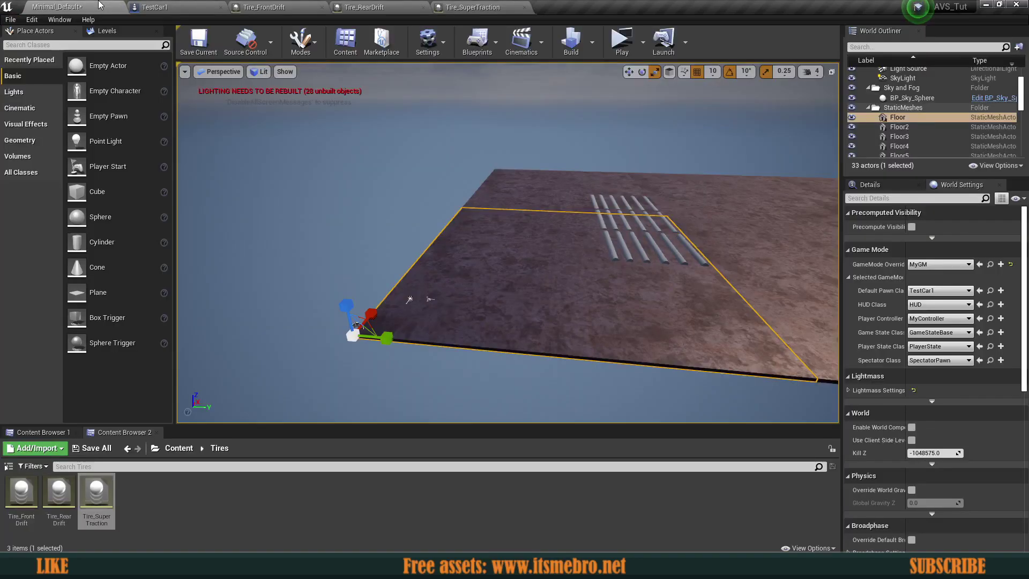
{"action": "left_click", "coordinate": [154, 7]}
{"action": "left_click", "coordinate": [64, 118], "text": "shift"}
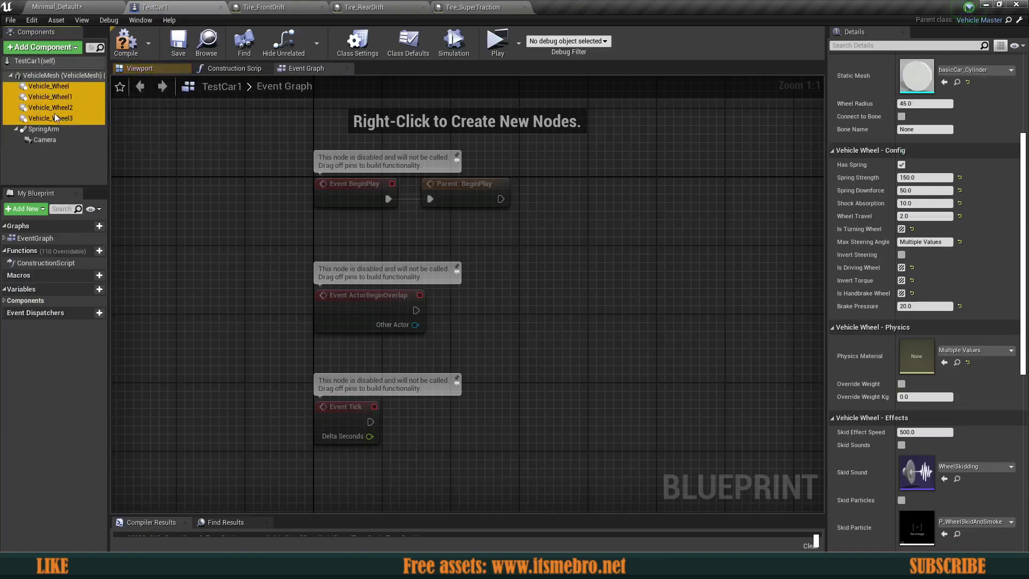
{"action": "left_click", "coordinate": [957, 351]}
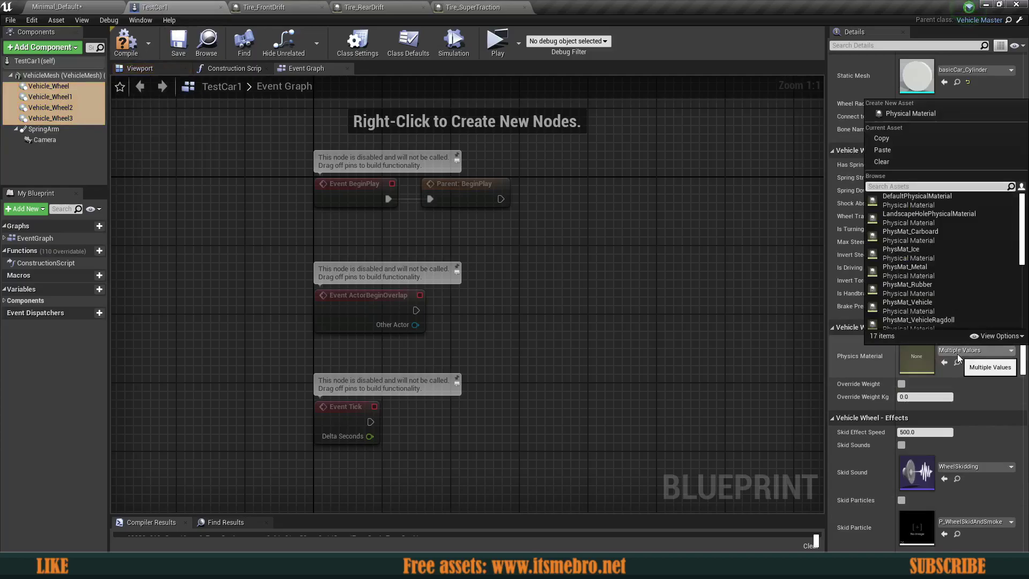
{"action": "scroll", "coordinate": [935, 294], "scroll_direction": "down", "scroll_amount": 6}
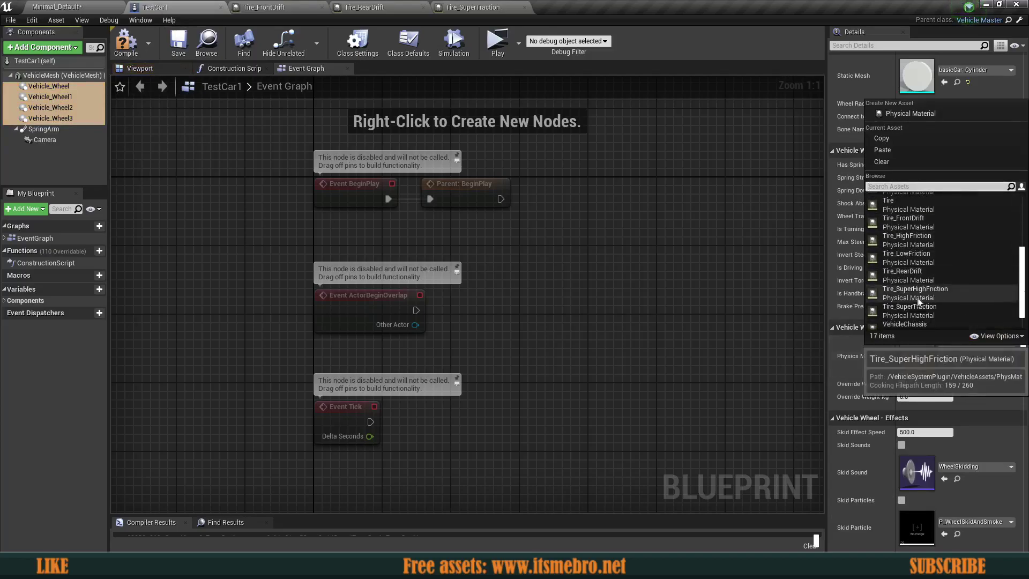
{"action": "scroll", "coordinate": [917, 300], "scroll_direction": "down", "scroll_amount": 1}
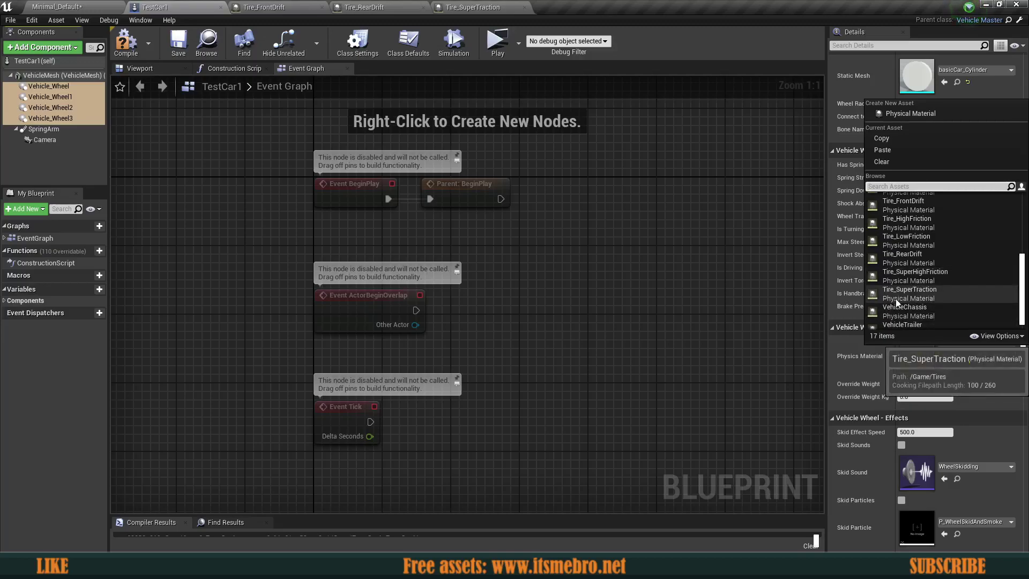
{"action": "left_click", "coordinate": [913, 292]}
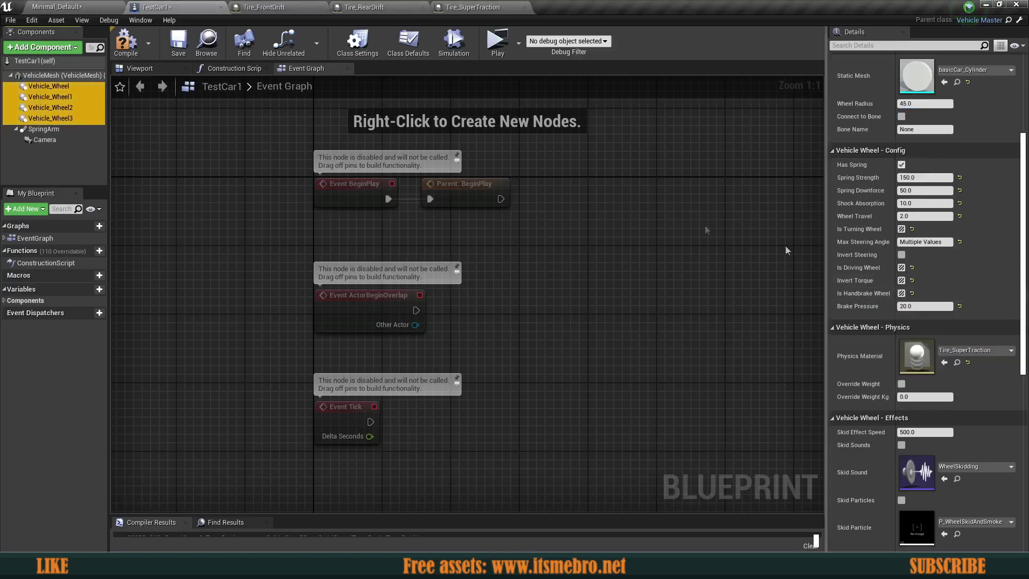
{"action": "left_click", "coordinate": [126, 43]}
{"action": "left_click", "coordinate": [178, 43]}
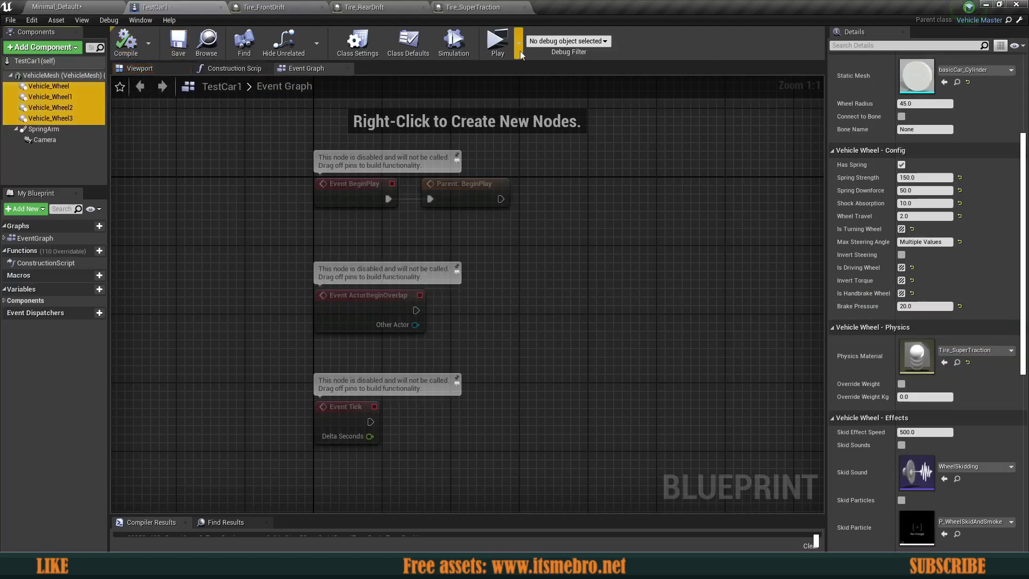
- Test-drive the car in a play session, accelerating, steering both ways and using the handbrake to check its traction, and return to the blueprint
{"action": "left_click", "coordinate": [498, 65]}
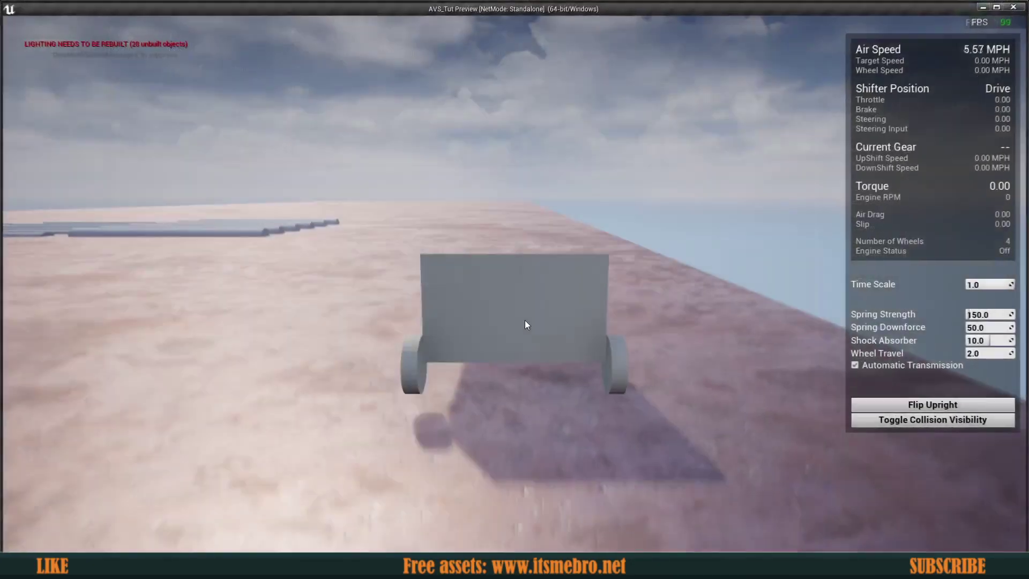
{"action": "left_click", "coordinate": [525, 320]}
{"action": "key", "text": "w"}
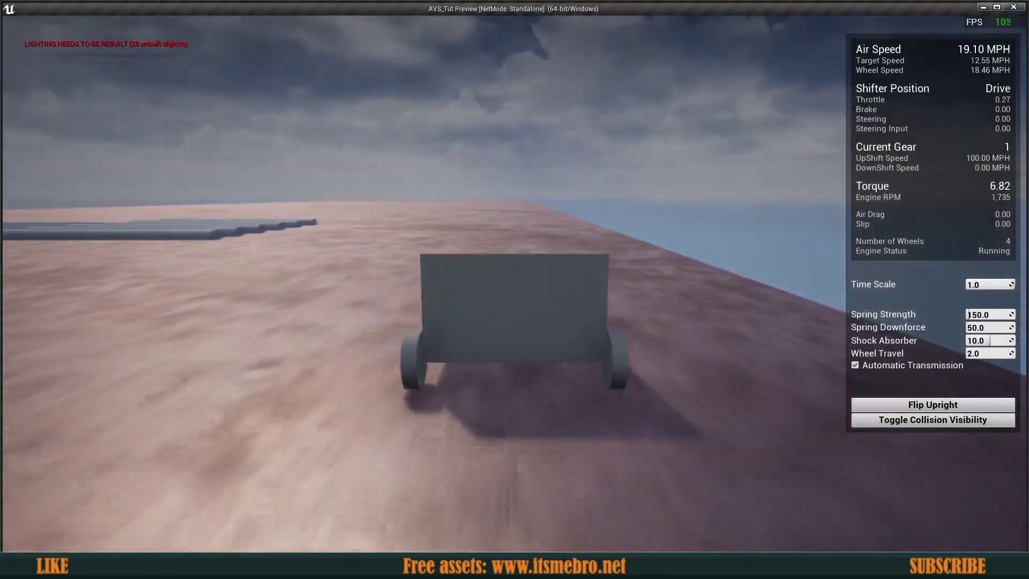
{"action": "key", "text": "space"}
{"action": "key", "text": "a"}
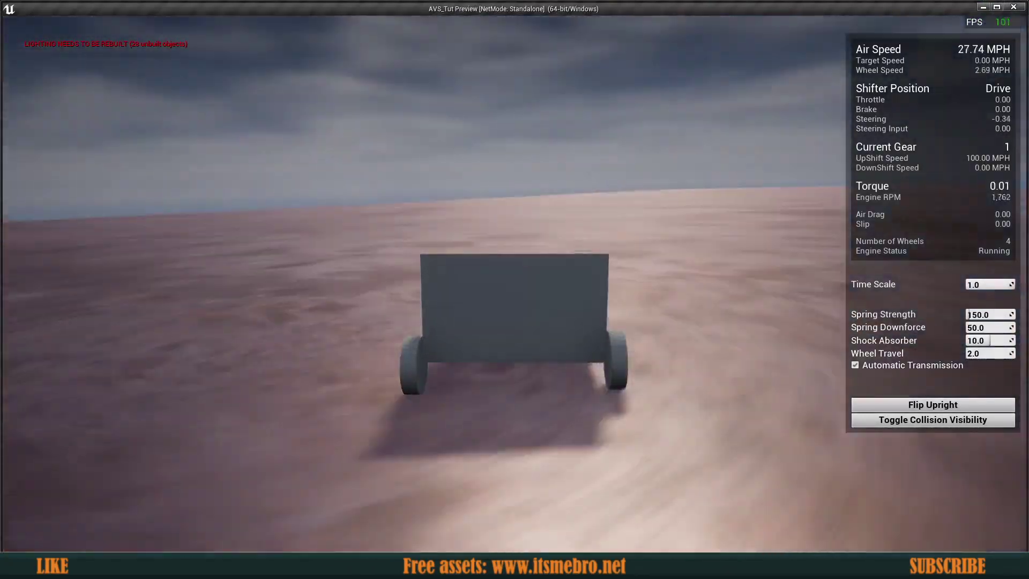
{"action": "key", "text": "d"}
{"action": "key", "text": "w"}
{"action": "key", "text": "space"}
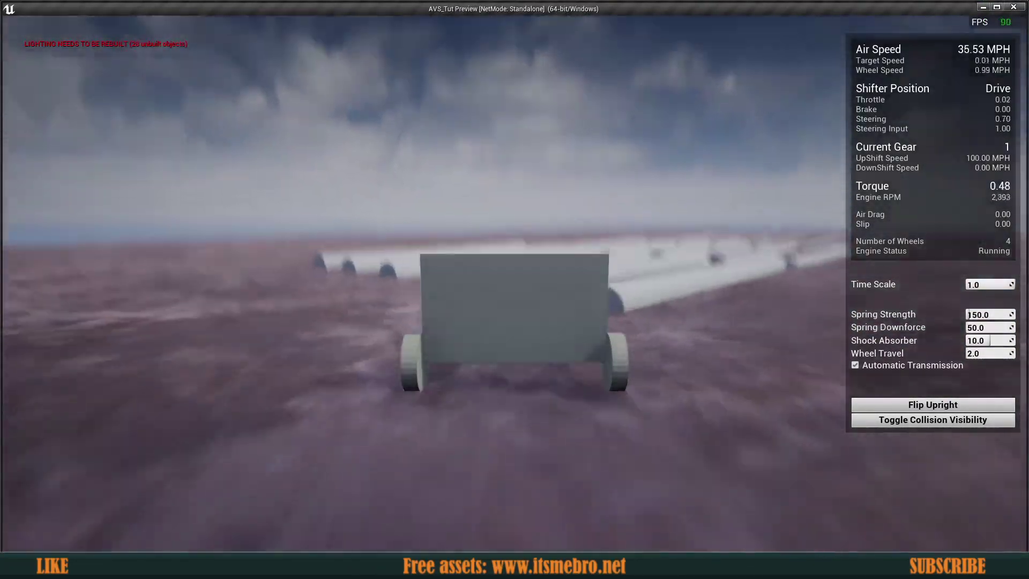
{"action": "key", "text": "a"}
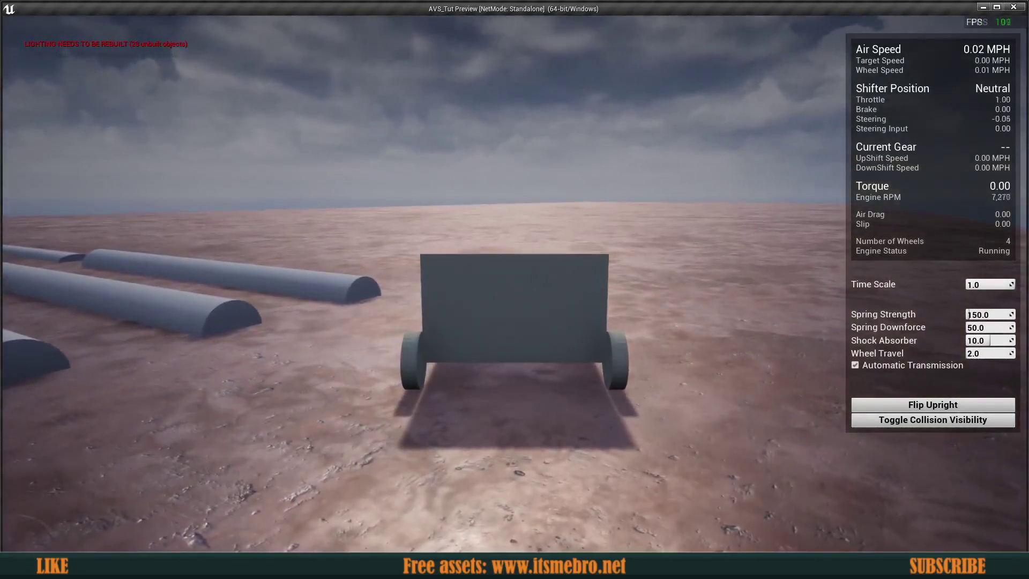
{"action": "key", "text": "w"}
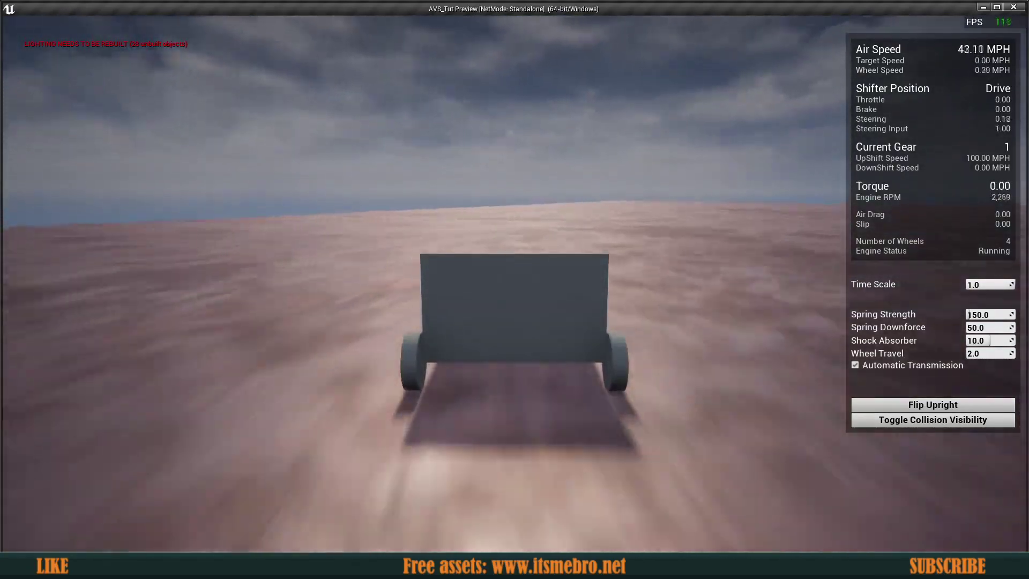
{"action": "key", "text": "d"}
{"action": "key", "text": "a"}
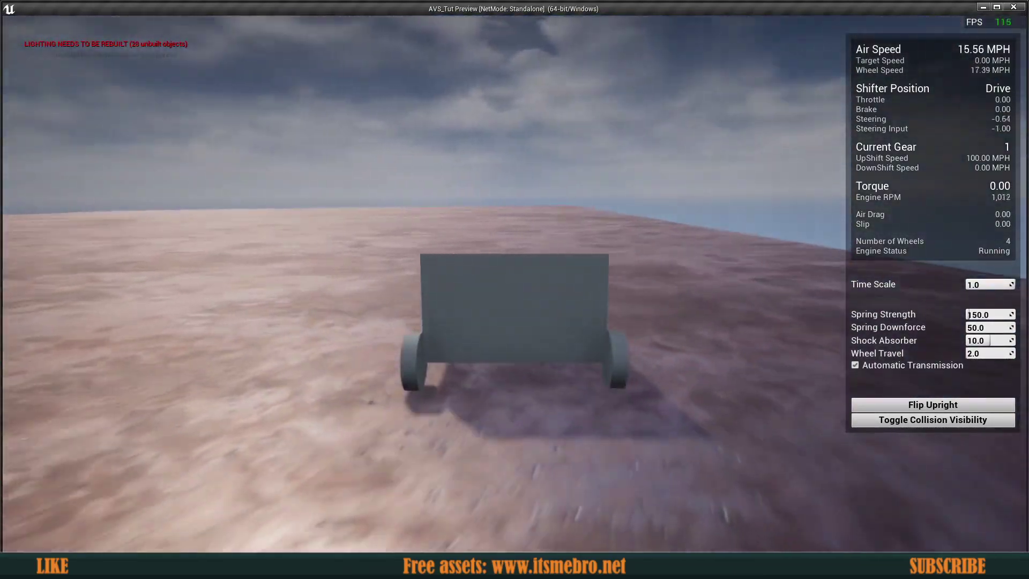
{"action": "key", "text": "a"}
{"action": "key", "text": "w"}
{"action": "key", "text": "d"}
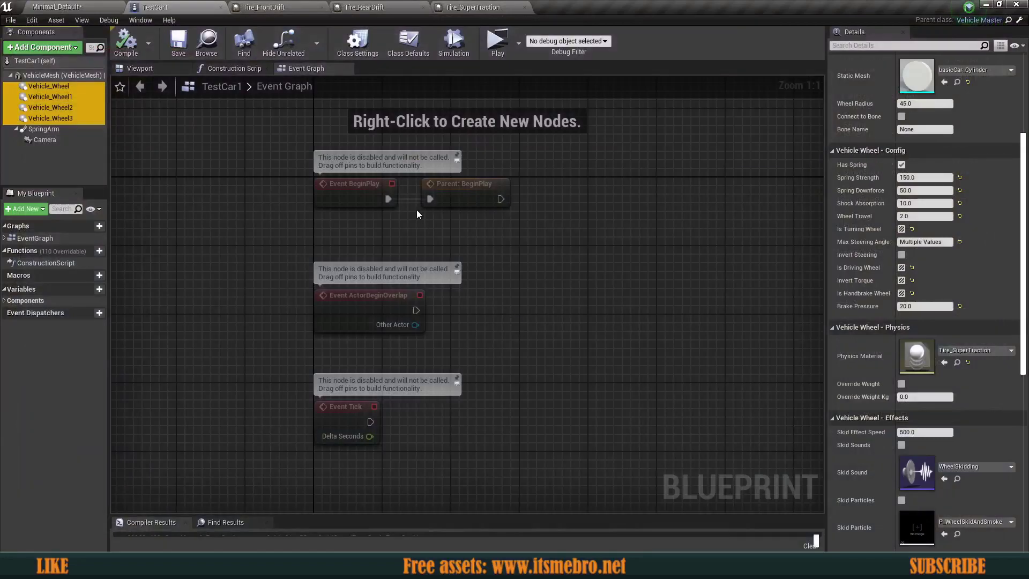
- Override the mass of VehicleMesh with 1750 kg and compile the TestCar1 blueprint
{"action": "left_click", "coordinate": [66, 153]}
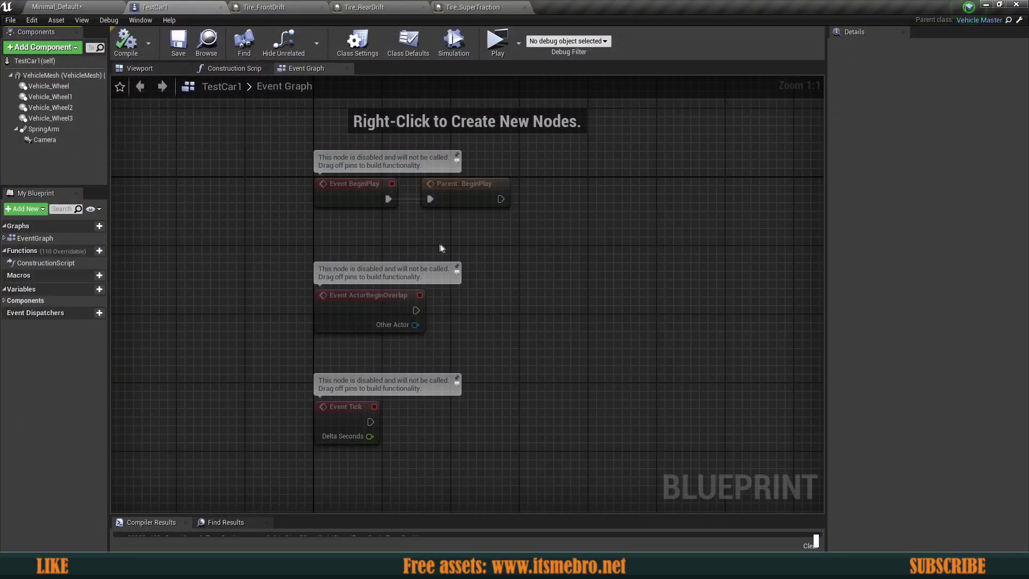
{"action": "mouse_move", "coordinate": [449, 241]}
{"action": "right_mouse_down"}
{"action": "mouse_move", "coordinate": [480, 228]}
{"action": "mouse_move", "coordinate": [468, 237]}
{"action": "right_mouse_up"}
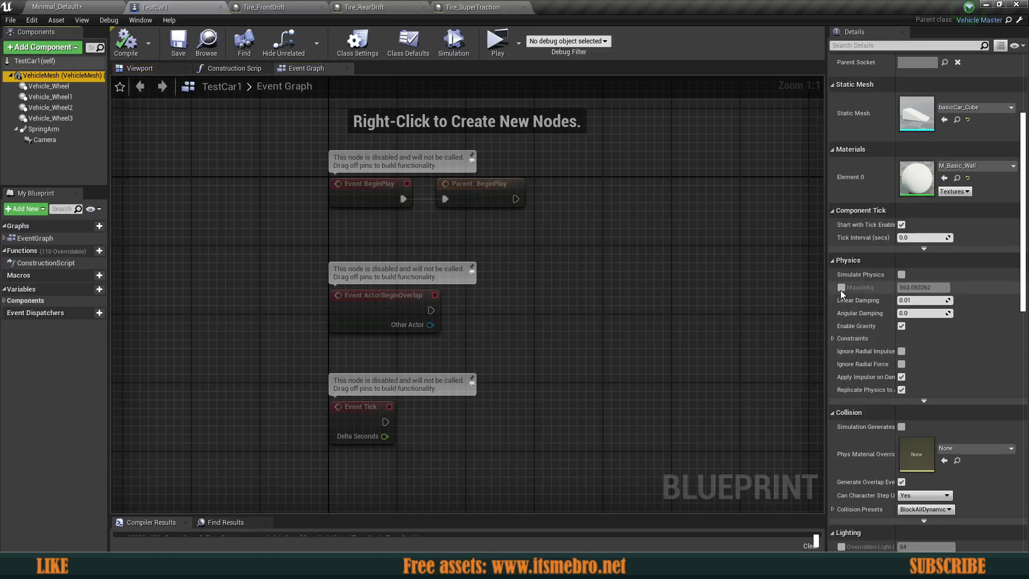
{"action": "left_click", "coordinate": [841, 288]}
{"action": "left_click", "coordinate": [912, 288]}
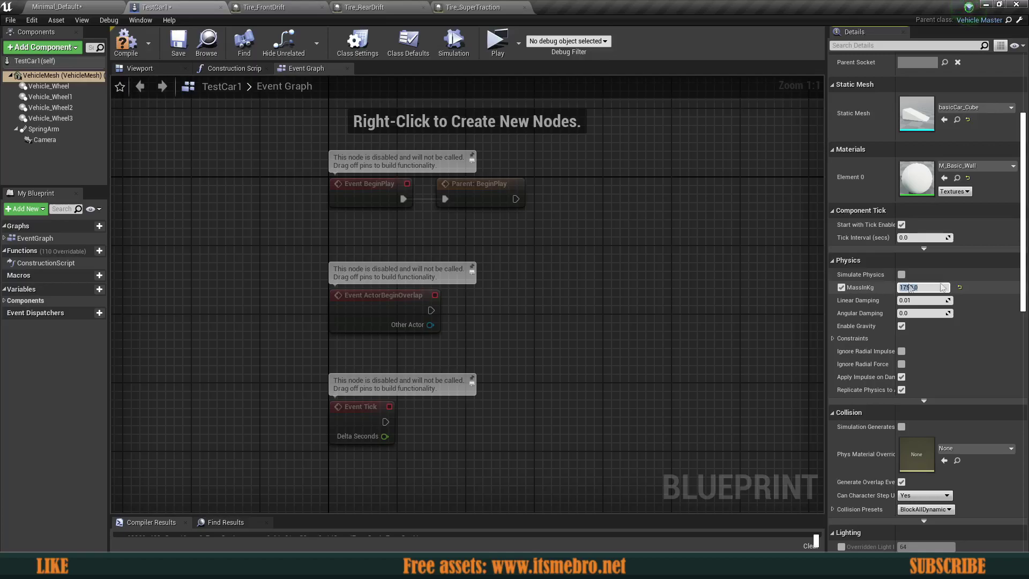
{"action": "left_click", "coordinate": [120, 49]}
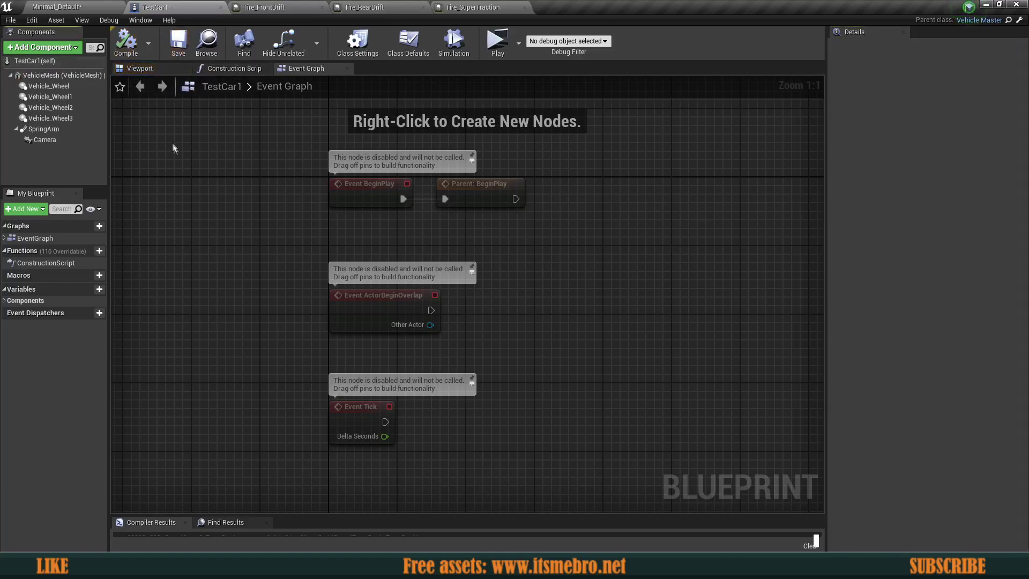
{"action": "left_click", "coordinate": [70, 85]}
{"action": "left_click", "coordinate": [67, 75]}
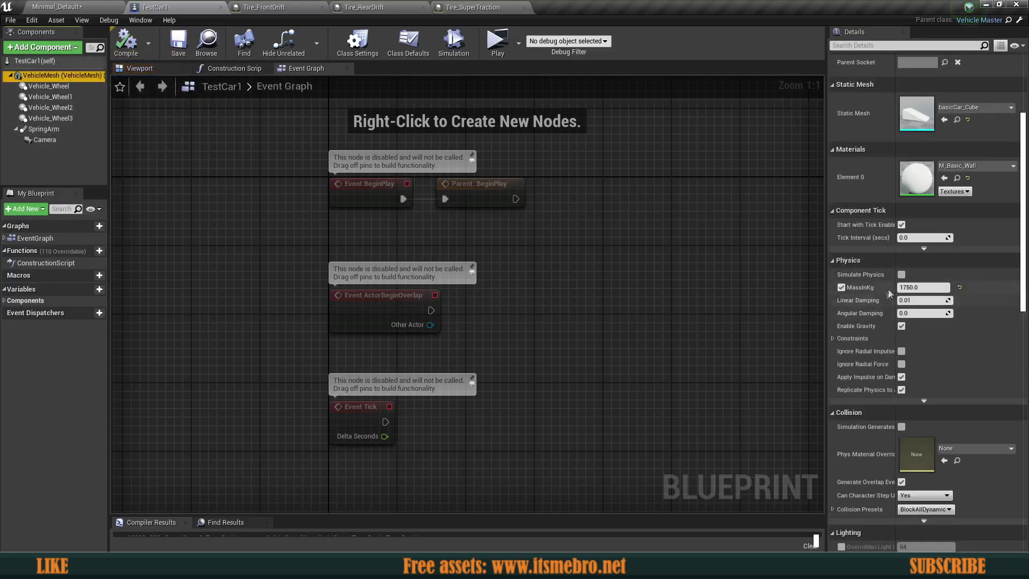
{"action": "left_click", "coordinate": [933, 288]}
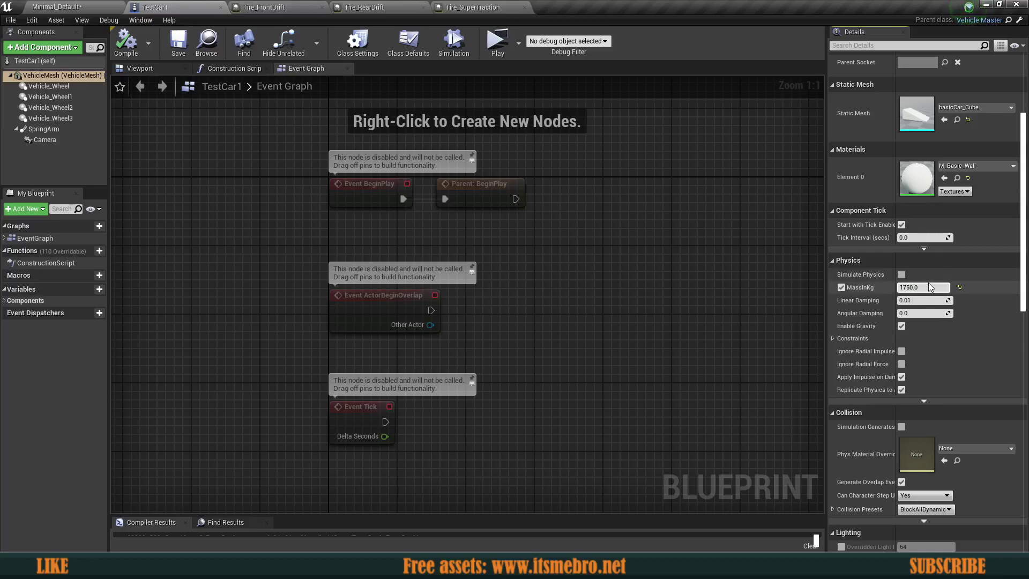
- Test-drive the car with its overridden mass in two play sessions, accelerating and steering both ways, and end each session
{"action": "left_click", "coordinate": [497, 40]}
{"action": "key", "text": "w"}
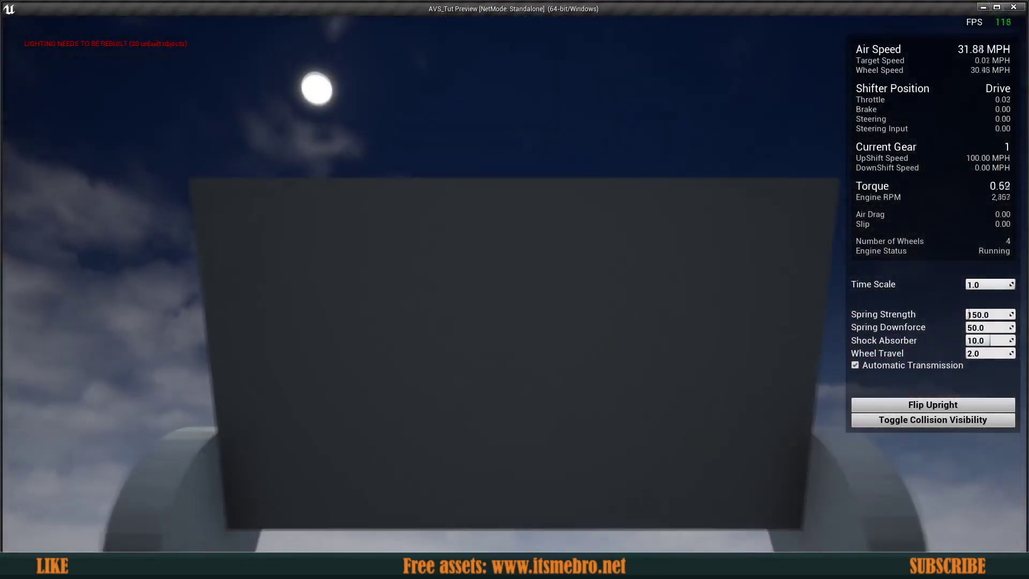
{"action": "key", "text": "a"}
{"action": "key", "text": "d"}
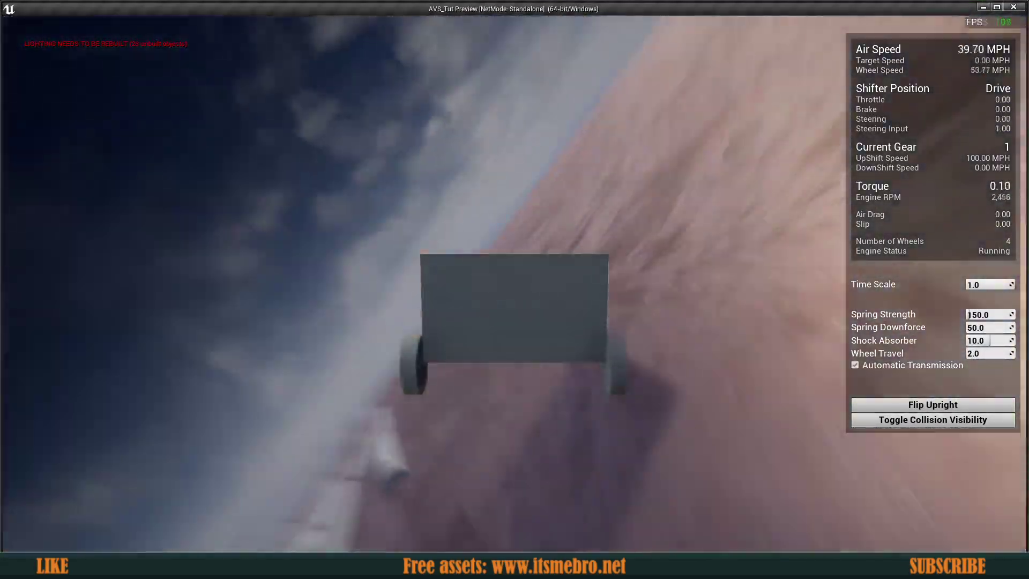
{"action": "key", "text": "Escape"}
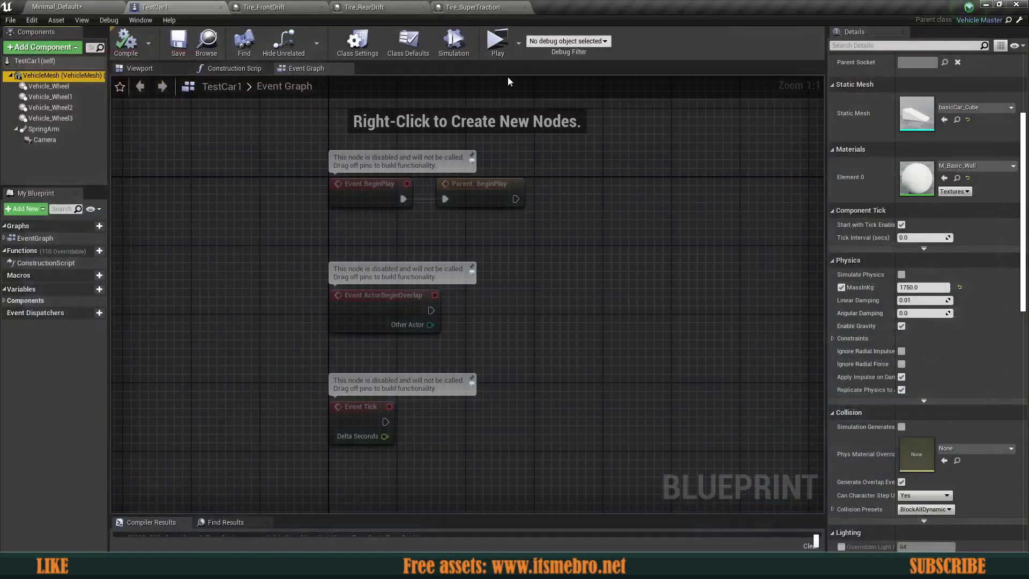
{"action": "left_click", "coordinate": [499, 42]}
{"action": "key", "text": "w"}
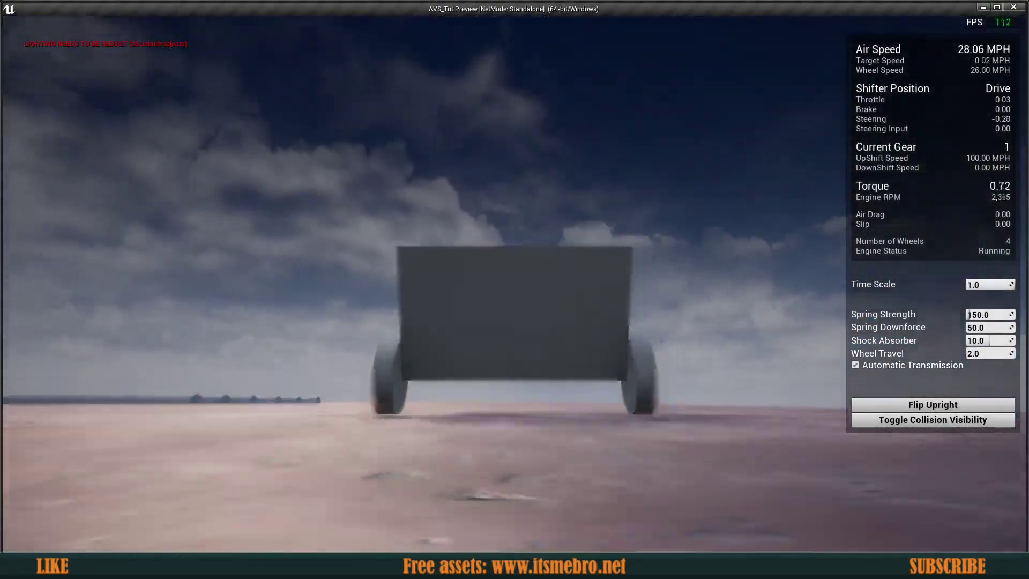
{"action": "key", "text": "a"}
{"action": "key", "text": "d"}
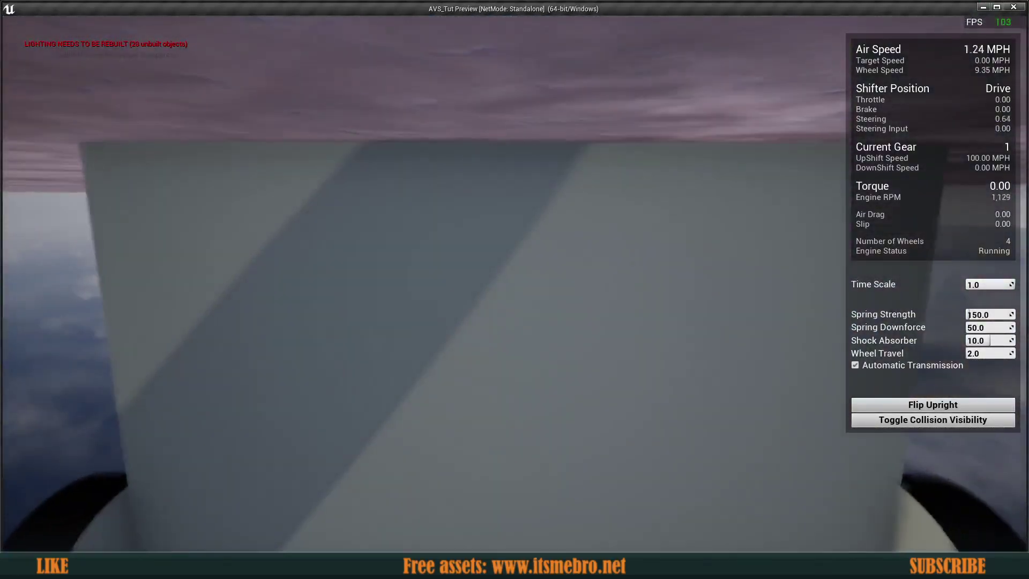
{"action": "key", "text": "Escape"}
- Examine the car's body and wheel placement from several angles in the blueprint's 3D view
{"action": "right_click_drag", "start_coordinate": [509, 252], "coordinate": [546, 268]}
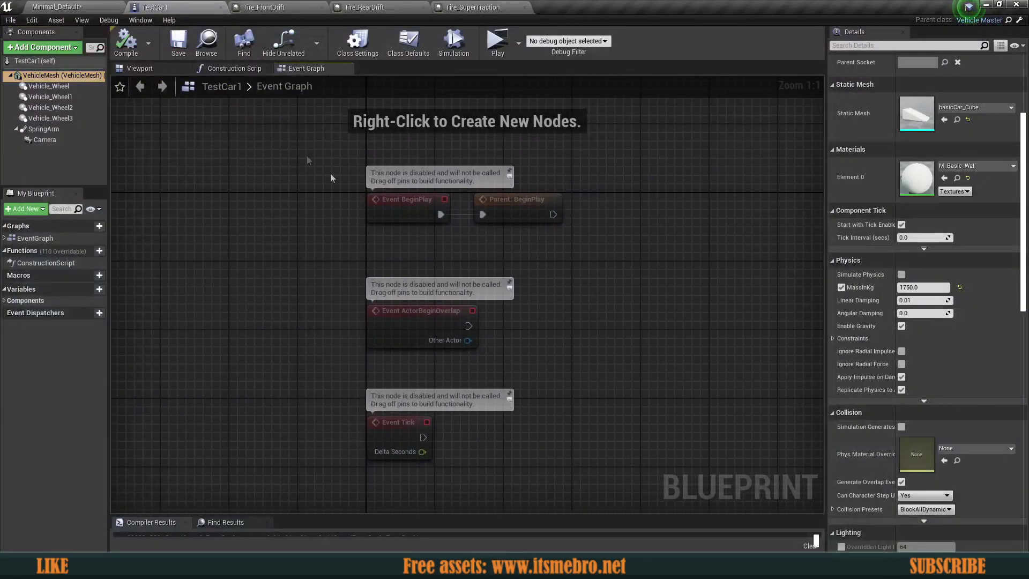
{"action": "left_click", "coordinate": [165, 68]}
{"action": "key", "text": "s"}
{"action": "mouse_move", "coordinate": [395, 243]}
{"action": "right_mouse_down"}
{"action": "mouse_move", "coordinate": [410, 254]}
{"action": "mouse_move", "coordinate": [402, 268]}
{"action": "mouse_move", "coordinate": [424, 252]}
{"action": "mouse_move", "coordinate": [471, 257]}
{"action": "mouse_move", "coordinate": [399, 251]}
{"action": "right_mouse_up"}
{"action": "key", "text": "w"}
{"action": "key", "text": "s"}
{"action": "key", "text": "a"}
{"action": "key", "text": "d"}
{"action": "key", "text": "w"}
{"action": "key", "text": "a"}
{"action": "key", "text": "d"}
{"action": "mouse_move", "coordinate": [501, 283]}
{"action": "right_mouse_down"}
{"action": "mouse_move", "coordinate": [523, 296]}
{"action": "mouse_move", "coordinate": [508, 281]}
{"action": "right_mouse_up"}
{"action": "key", "text": "s"}
{"action": "key", "text": "a"}
{"action": "key", "text": "s"}
{"action": "key", "text": "w"}
{"action": "key", "text": "a"}
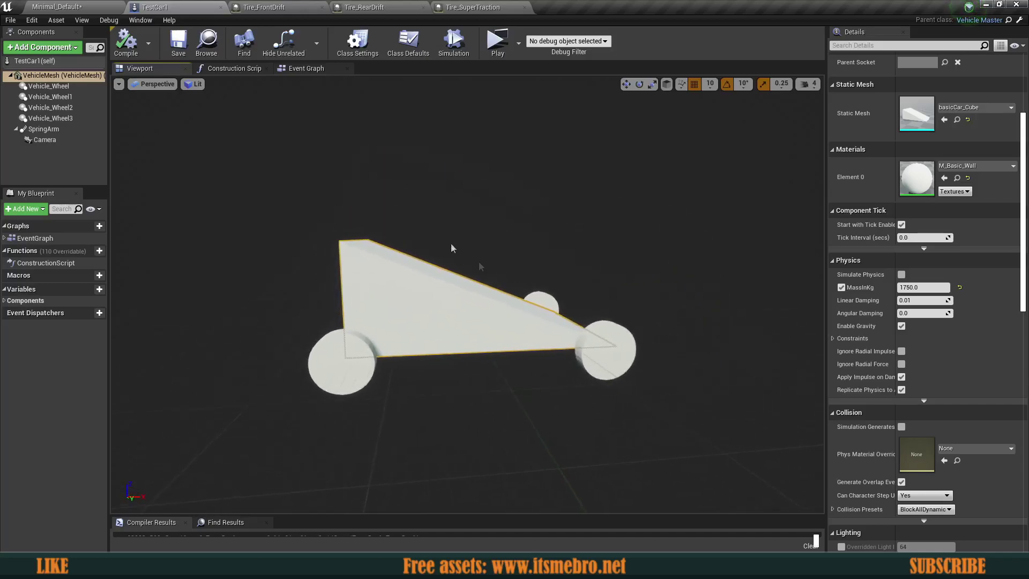
- Add a Vehicle Center Of Mass component to the car and compile the blueprint
{"action": "left_click", "coordinate": [60, 50]}
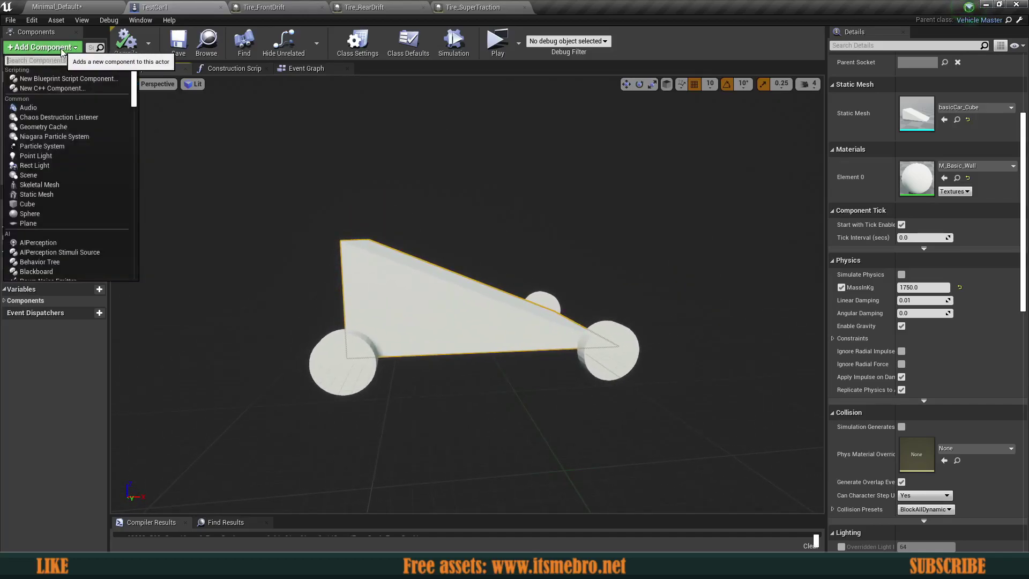
{"action": "type", "text": "center"}
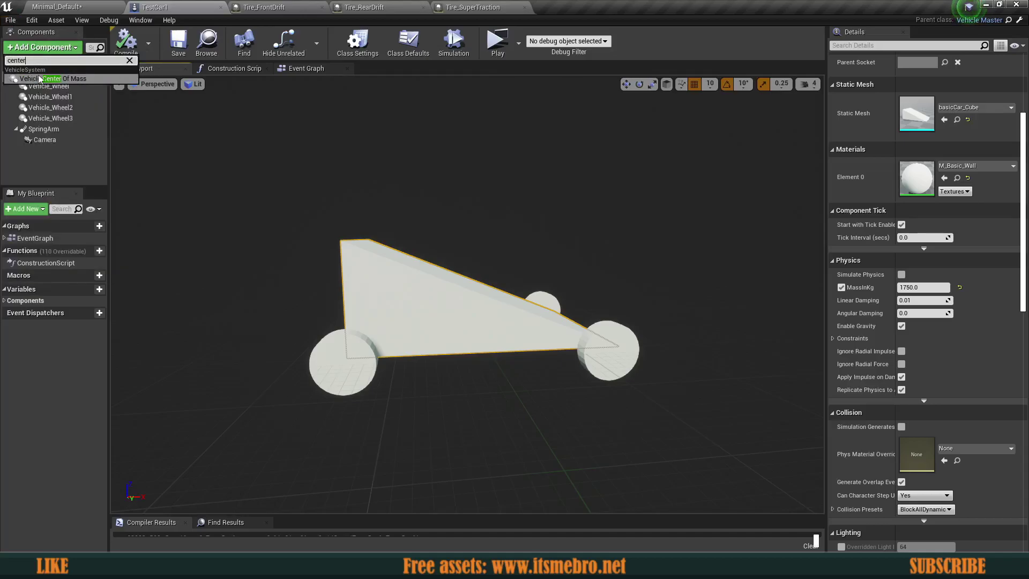
{"action": "left_click", "coordinate": [40, 79]}
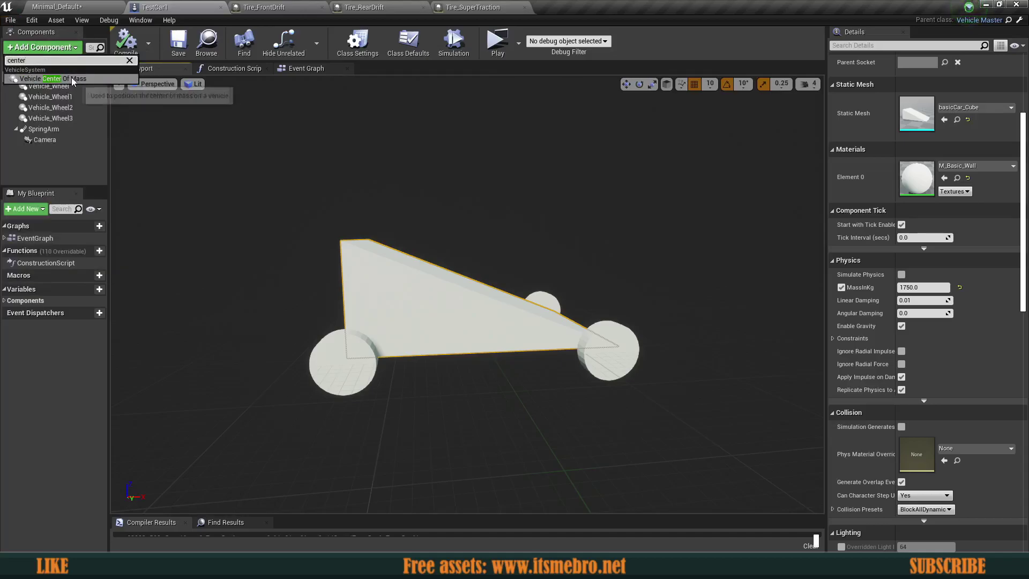
{"action": "mouse_move", "coordinate": [375, 268]}
{"action": "right_mouse_down"}
{"action": "mouse_move", "coordinate": [370, 305]}
{"action": "mouse_move", "coordinate": [370, 285]}
{"action": "right_mouse_up"}
{"action": "mouse_move", "coordinate": [248, 200]}
{"action": "right_mouse_down"}
{"action": "mouse_move", "coordinate": [241, 190]}
{"action": "mouse_move", "coordinate": [247, 199]}
{"action": "right_mouse_up"}
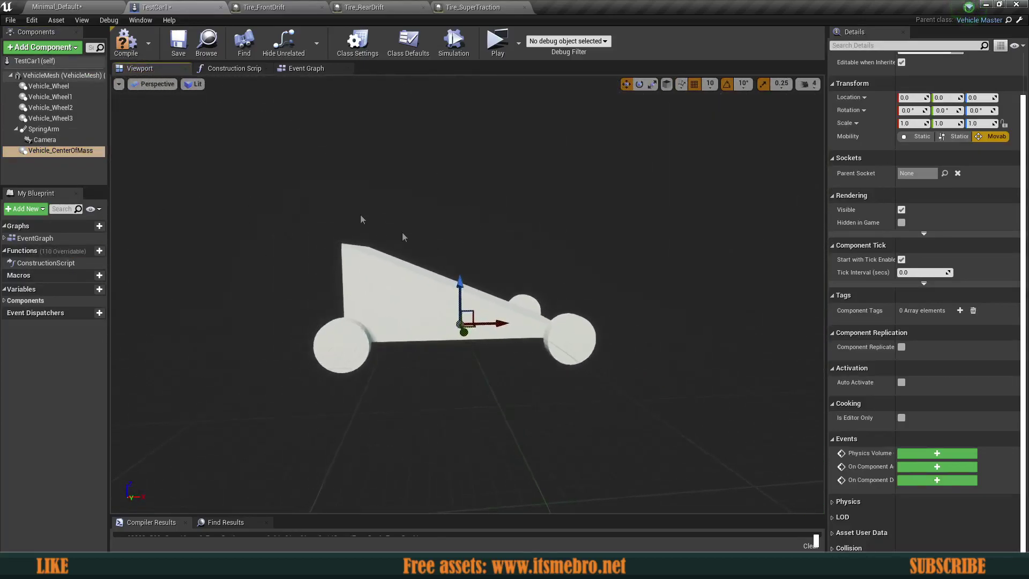
{"action": "left_click", "coordinate": [126, 42]}
{"action": "left_click", "coordinate": [167, 45]}
- Test-drive the car with its center-of-mass component, accelerating and steering both ways, and end the play session
{"action": "key", "text": "w"}
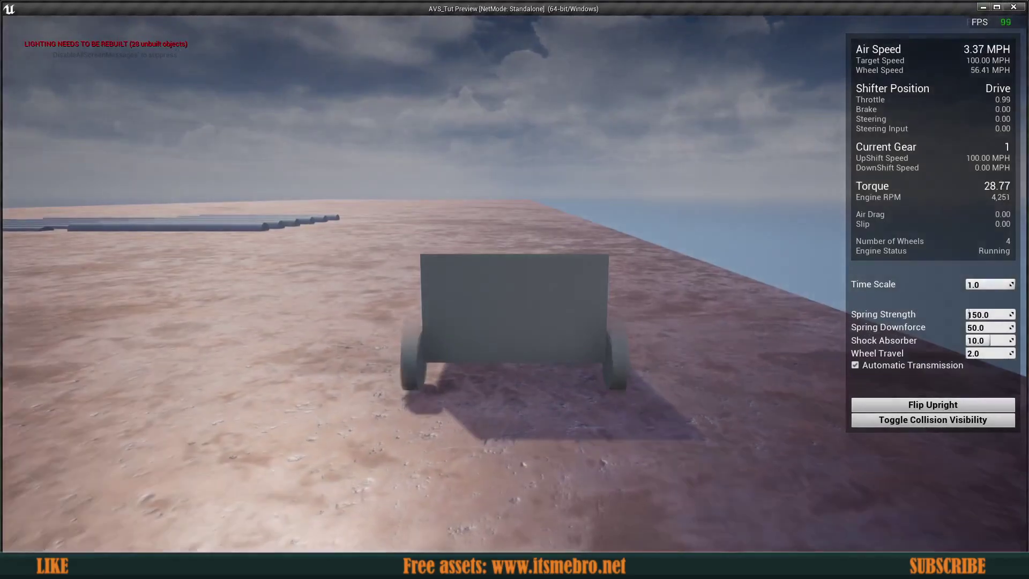
{"action": "key", "text": "d"}
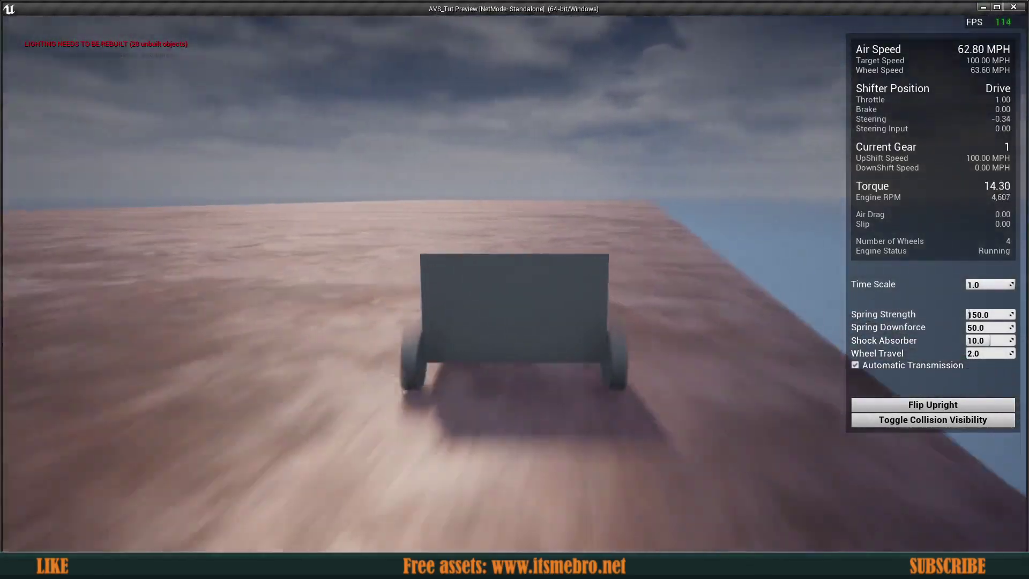
{"action": "key", "text": "a"}
{"action": "key", "text": "w"}
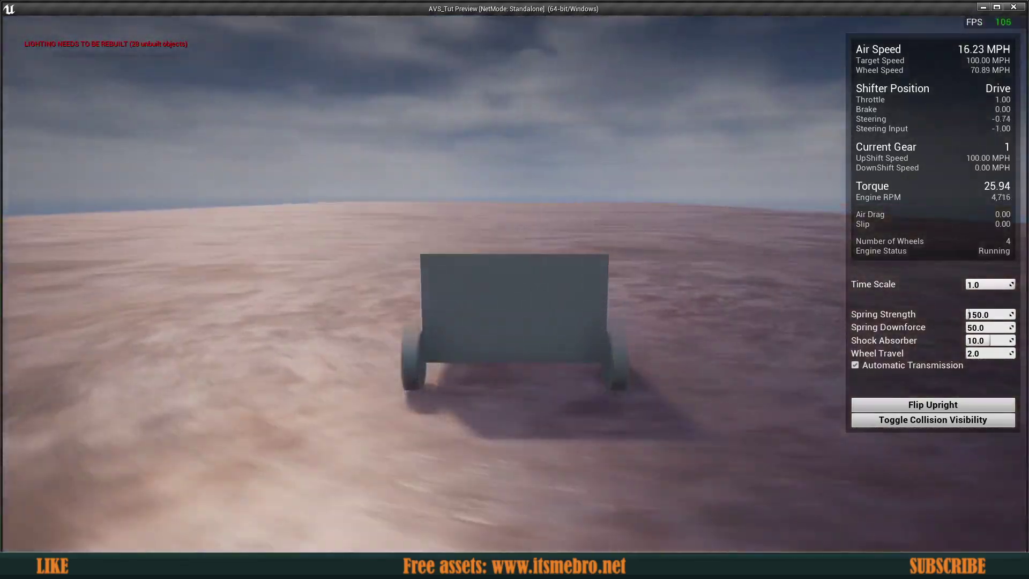
{"action": "key", "text": "d"}
{"action": "key", "text": "w"}
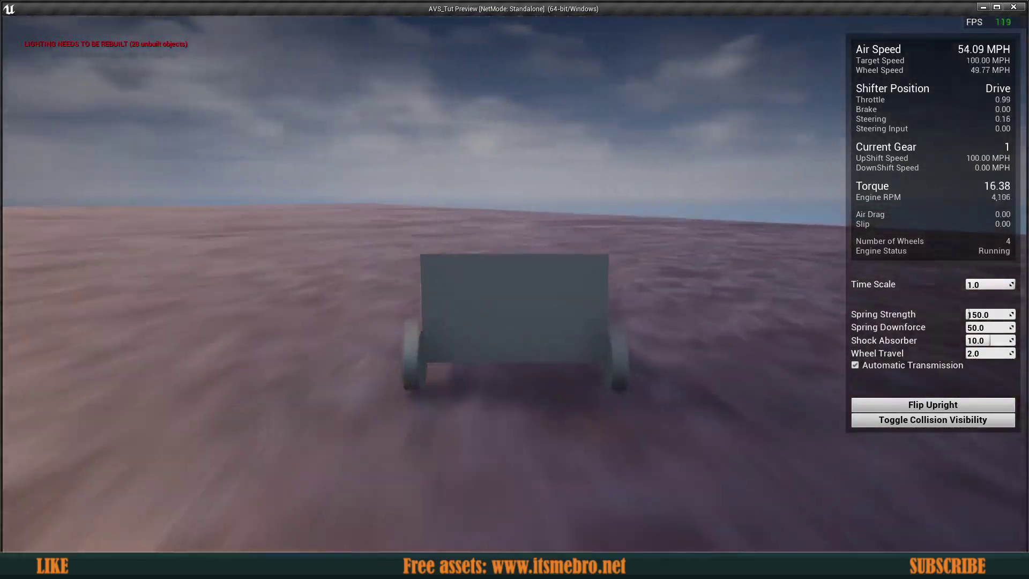
{"action": "key", "text": "a"}
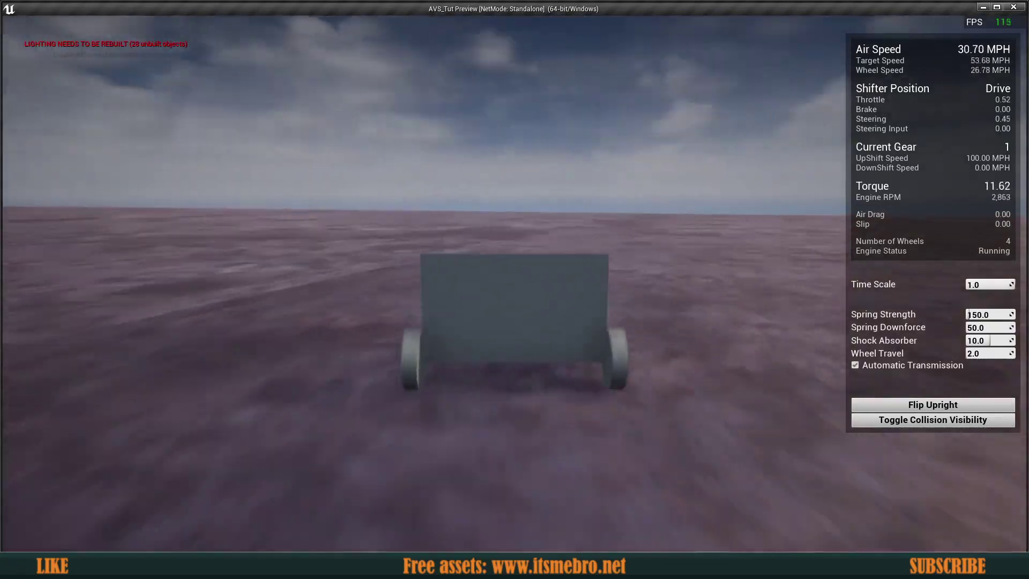
{"action": "key", "text": "w"}
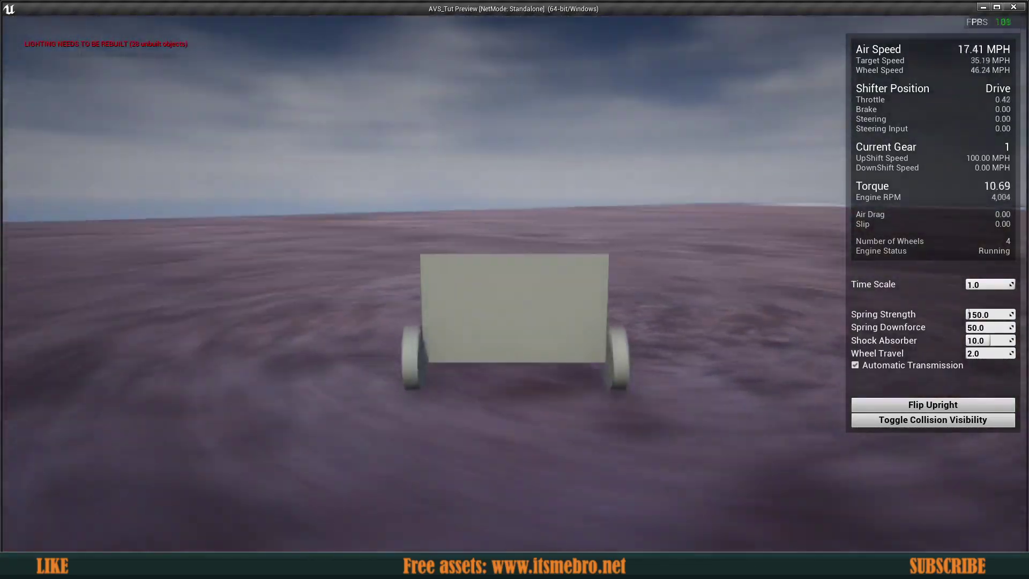
{"action": "key", "text": "Escape"}
- Run another play session, driving the car up to speed and turning it both ways to check its handling, and return to the blueprint
{"action": "mouse_move", "coordinate": [475, 271]}
{"action": "right_mouse_down"}
{"action": "mouse_move", "coordinate": [504, 263]}
{"action": "mouse_move", "coordinate": [476, 271]}
{"action": "right_mouse_up"}
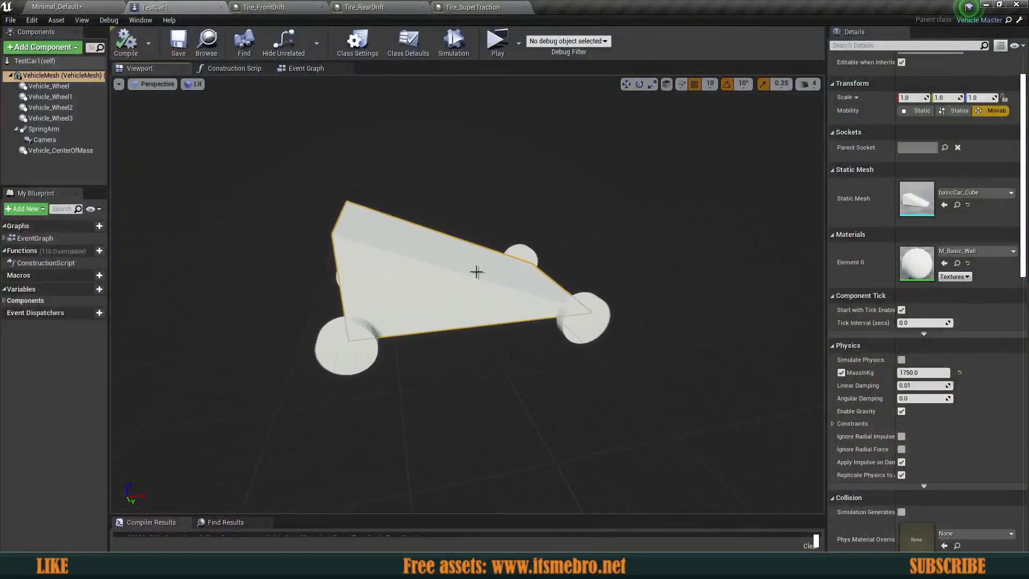
{"action": "left_click", "coordinate": [497, 46]}
{"action": "key", "text": "w"}
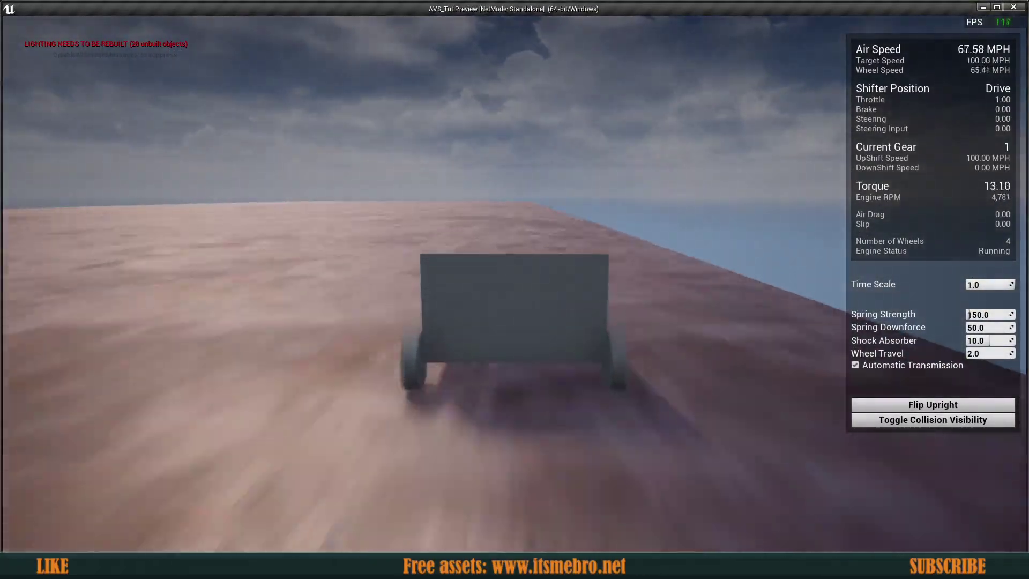
{"action": "key", "text": "a"}
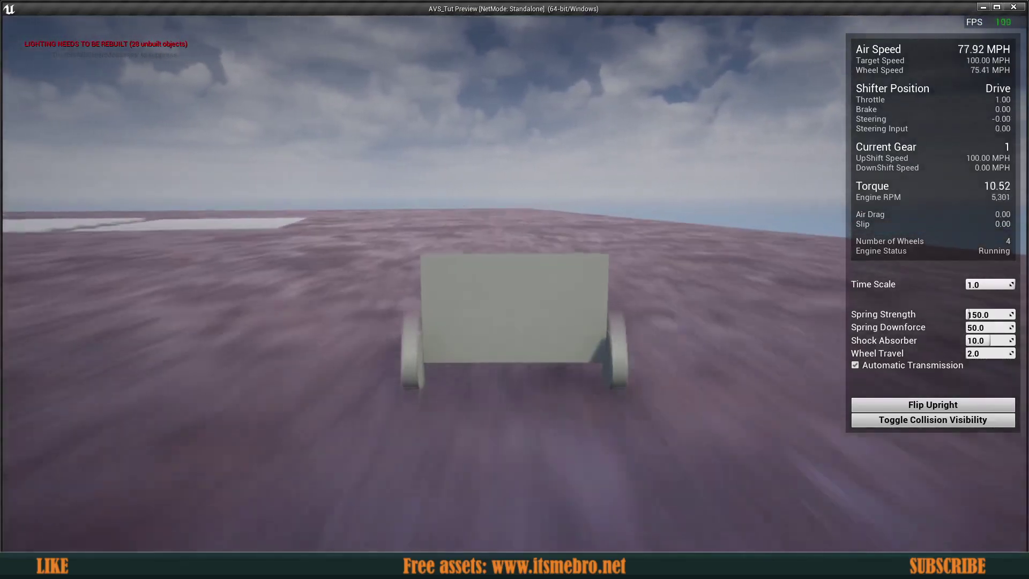
{"action": "key", "text": "a"}
{"action": "key", "text": "d"}
{"action": "key", "text": "w"}
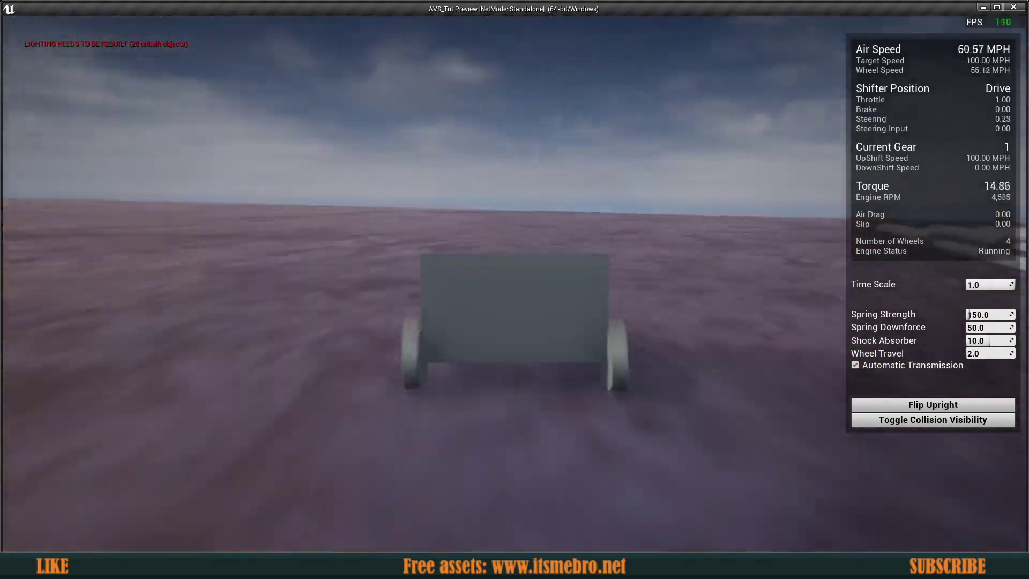
{"action": "key", "text": "d"}
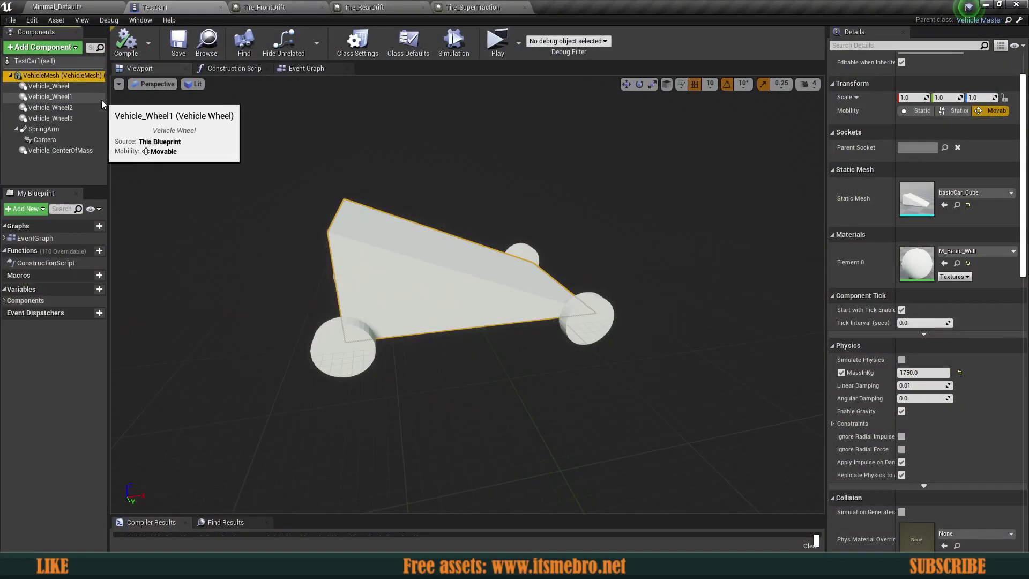
- In the class defaults, set the End Speed of gear 0 in the transmission's Gears array to 20
{"action": "left_click", "coordinate": [21, 62]}
{"action": "left_click", "coordinate": [408, 49]}
{"action": "scroll", "coordinate": [874, 209], "scroll_direction": "down", "scroll_amount": 3}
{"action": "scroll", "coordinate": [874, 205], "scroll_direction": "down", "scroll_amount": 2}
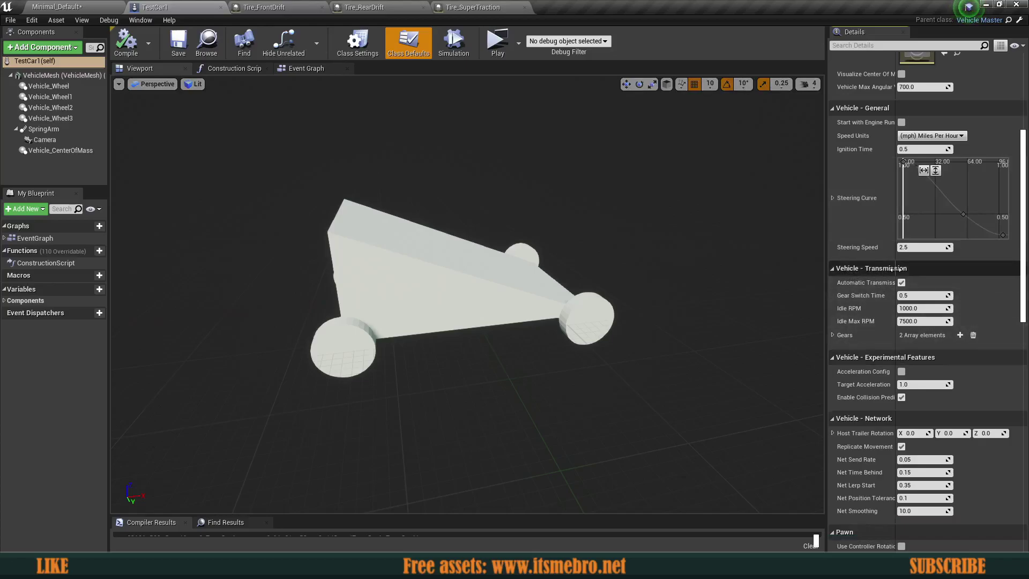
{"action": "scroll", "coordinate": [879, 272], "scroll_direction": "down", "scroll_amount": 1}
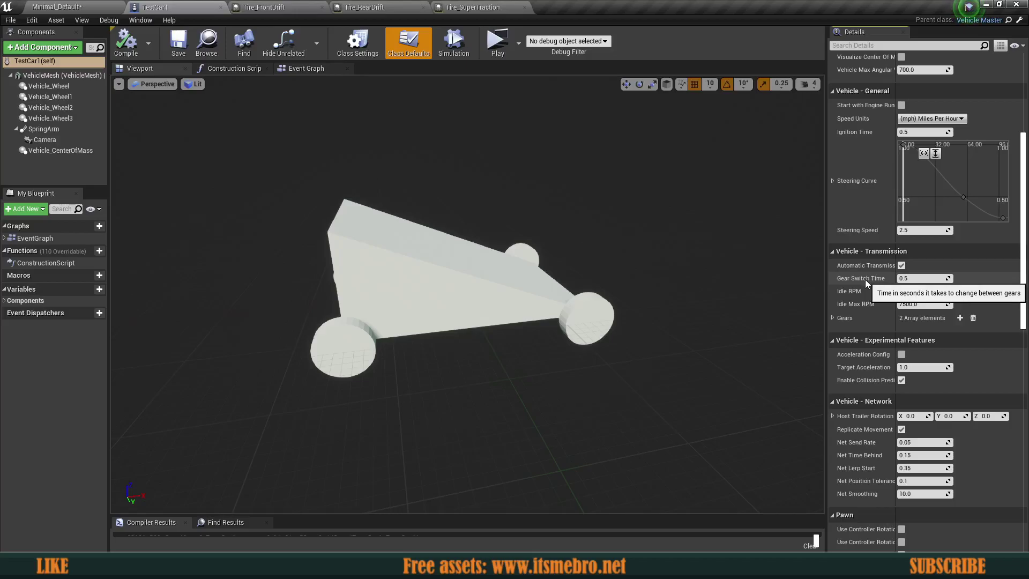
{"action": "left_click", "coordinate": [833, 318]}
{"action": "left_click", "coordinate": [838, 332]}
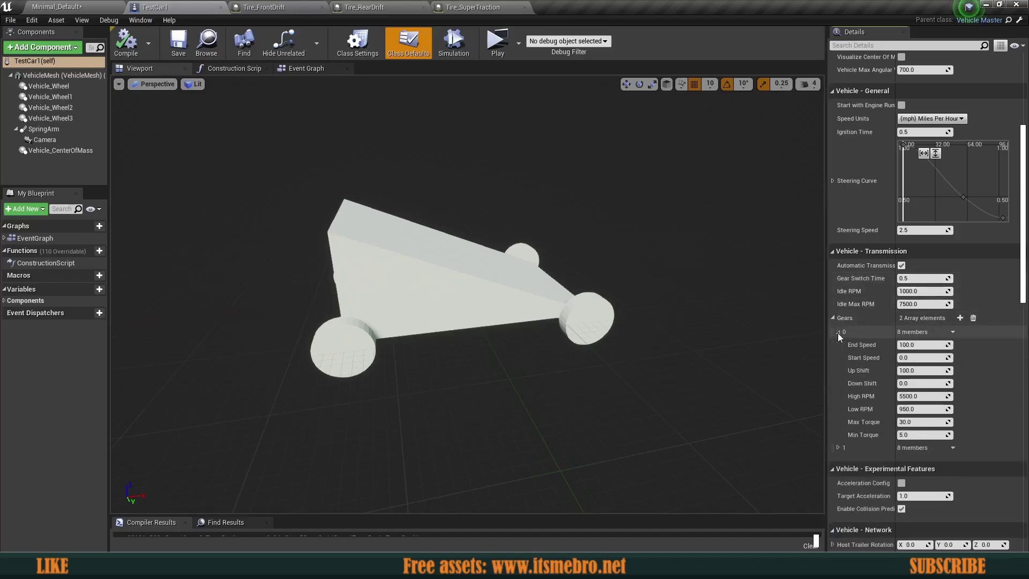
{"action": "scroll", "coordinate": [857, 354], "scroll_direction": "down", "scroll_amount": 1}
{"action": "scroll", "coordinate": [871, 371], "scroll_direction": "down", "scroll_amount": 1}
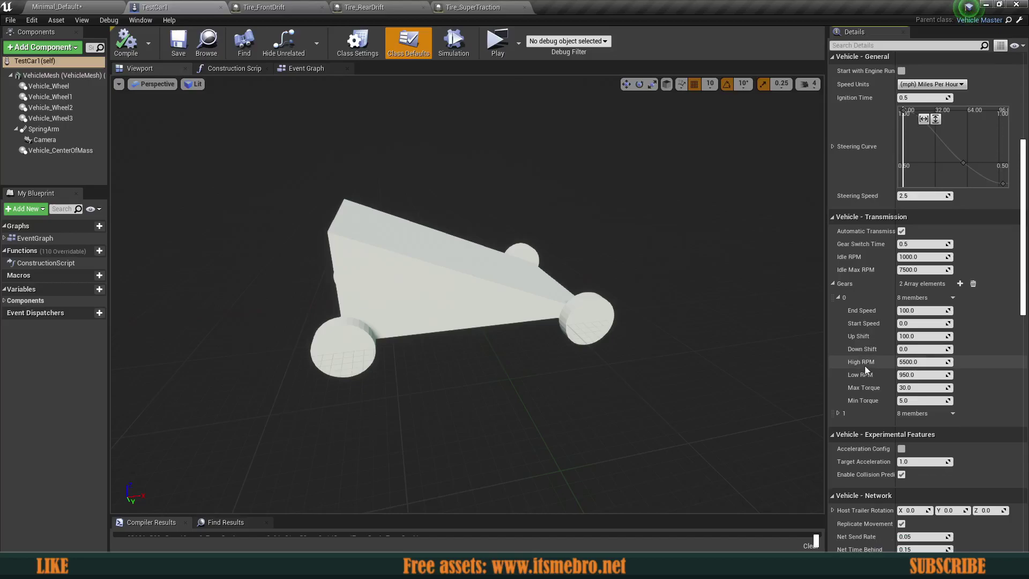
{"action": "left_click", "coordinate": [918, 310]}
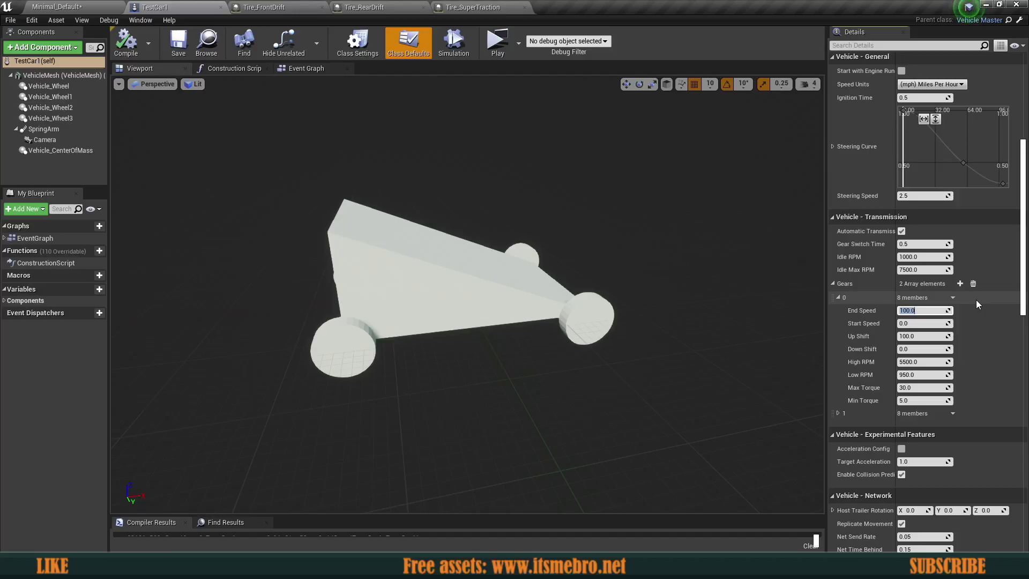
{"action": "type", "text": "20"}
{"action": "key", "text": "Return"}
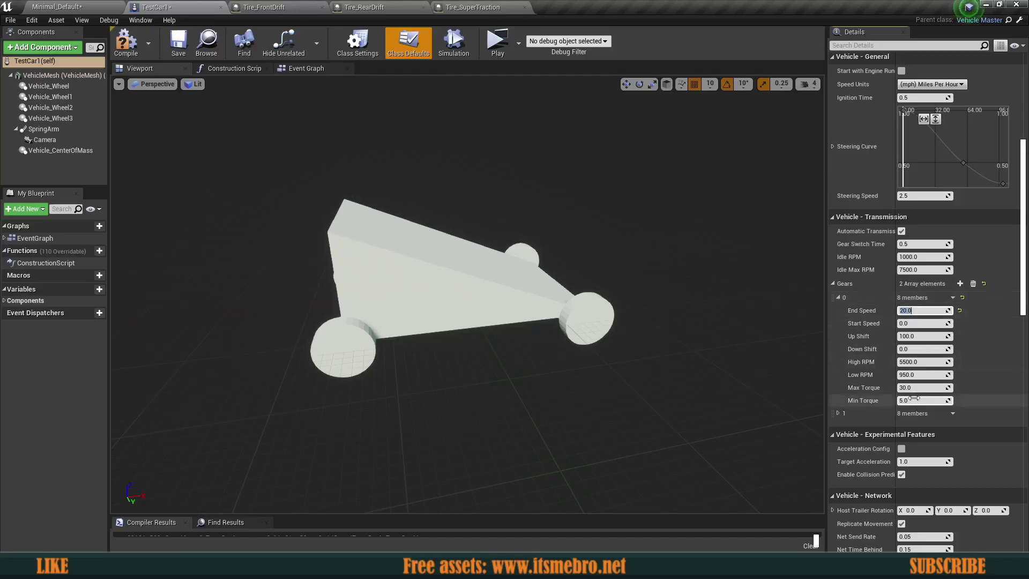
- Set the End Speed of gear 1 to 15 and its Up Shift to 14
{"action": "left_click", "coordinate": [839, 413]}
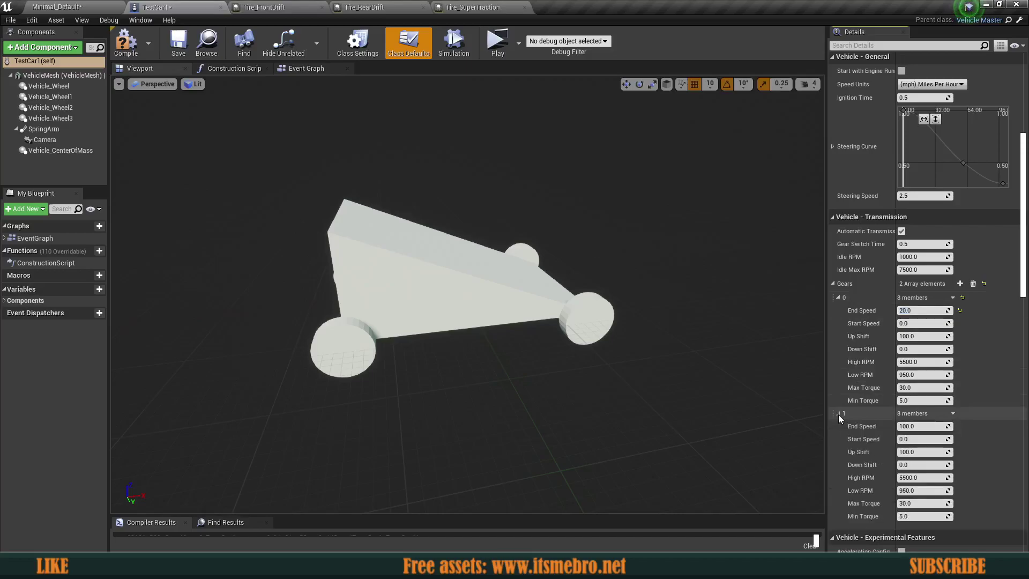
{"action": "scroll", "coordinate": [885, 375], "scroll_direction": "down", "scroll_amount": 5}
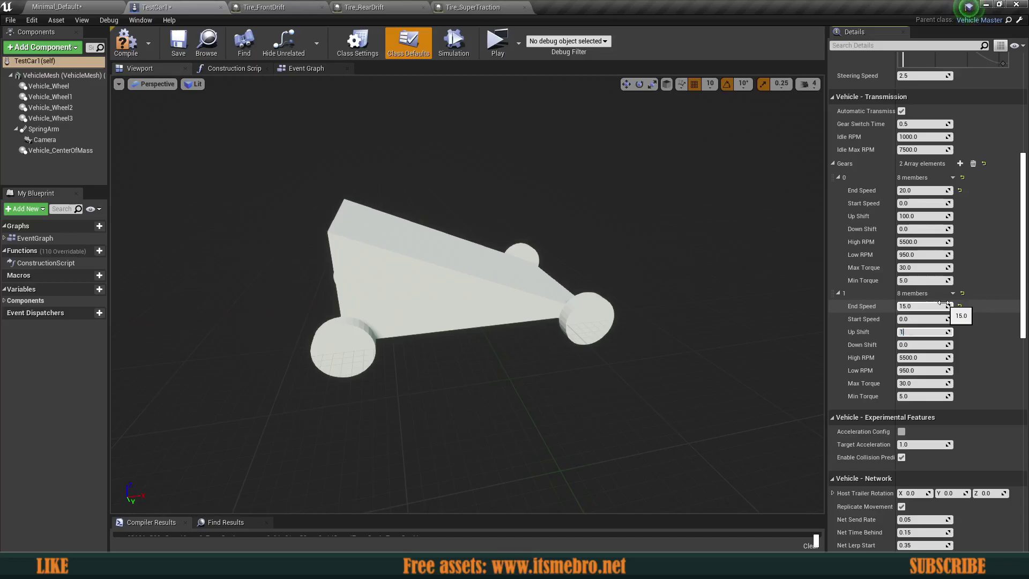
- Add a third element to the Gears array and copy all the values of gear 1 into it
{"action": "left_click", "coordinate": [960, 163]}
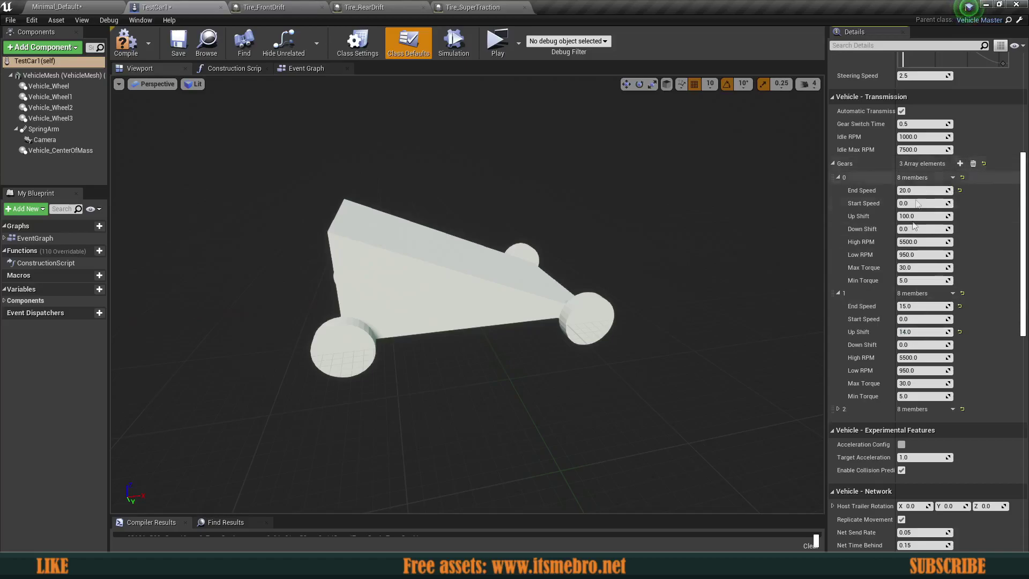
{"action": "left_click", "coordinate": [839, 409]}
{"action": "scroll", "coordinate": [858, 386], "scroll_direction": "down", "scroll_amount": 2}
{"action": "left_click", "coordinate": [923, 388]}
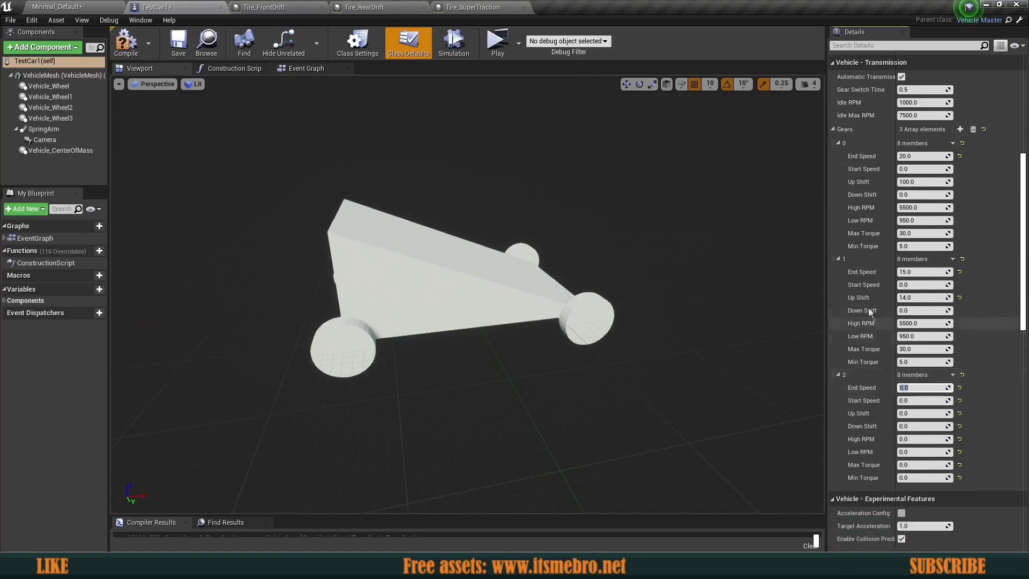
{"action": "right_click", "coordinate": [911, 258]}
{"action": "left_click", "coordinate": [933, 303]}
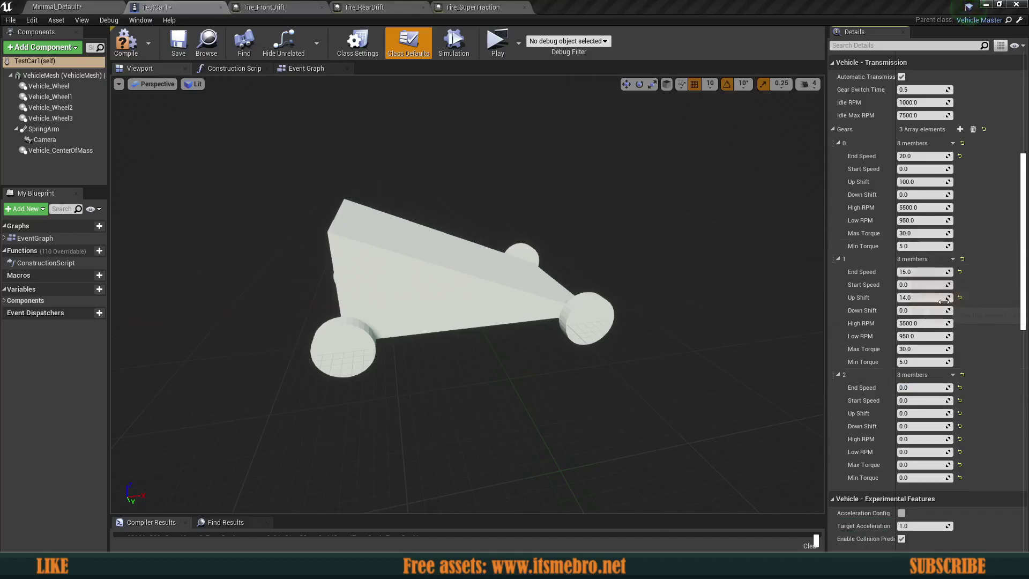
{"action": "right_click", "coordinate": [913, 375]}
{"action": "left_click", "coordinate": [922, 420]}
- Set the End Speed of gear 2 to 30 and its Up Shift to 29
{"action": "scroll", "coordinate": [921, 379], "scroll_direction": "down", "scroll_amount": 1}
{"action": "left_click", "coordinate": [920, 373]}
{"action": "type", "text": "30"}
{"action": "key", "text": "Tab"}
{"action": "key", "text": "Tab"}
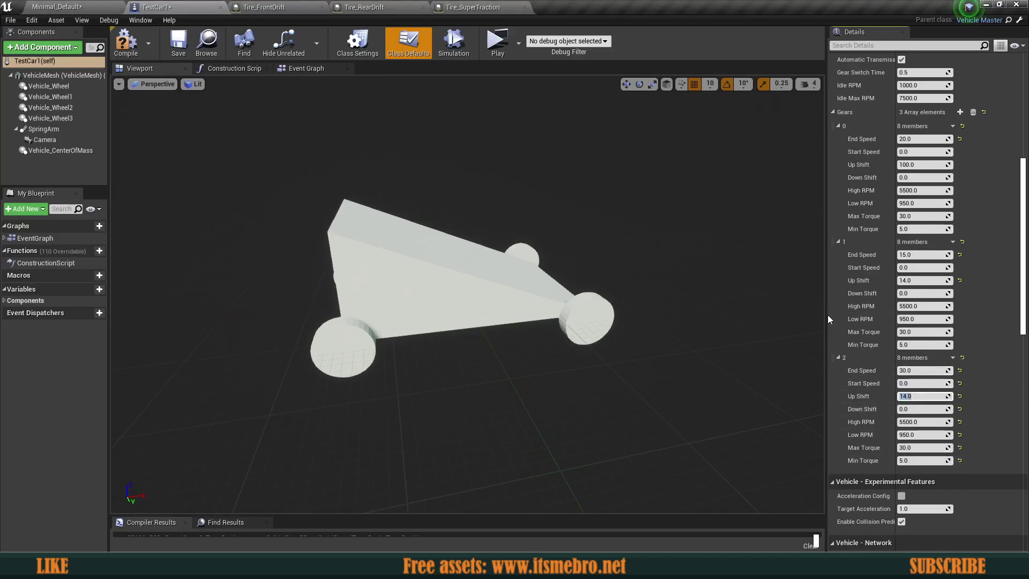
{"action": "type", "text": "29"}
{"action": "key", "text": "Return"}
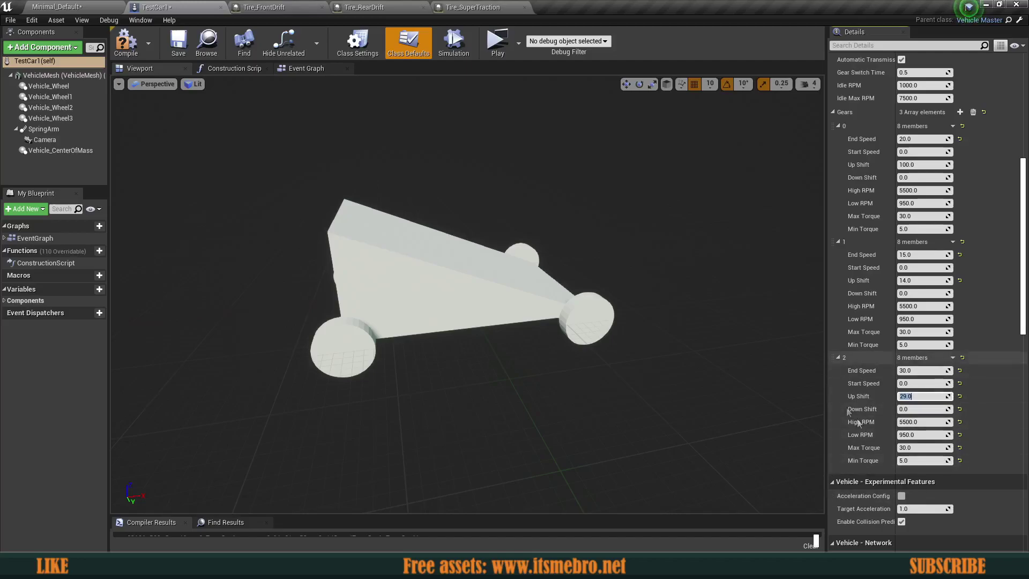
- Compile the blueprint and test-drive the car in a play session to check its gear shifting, ending the session when done
{"action": "left_click", "coordinate": [122, 50]}
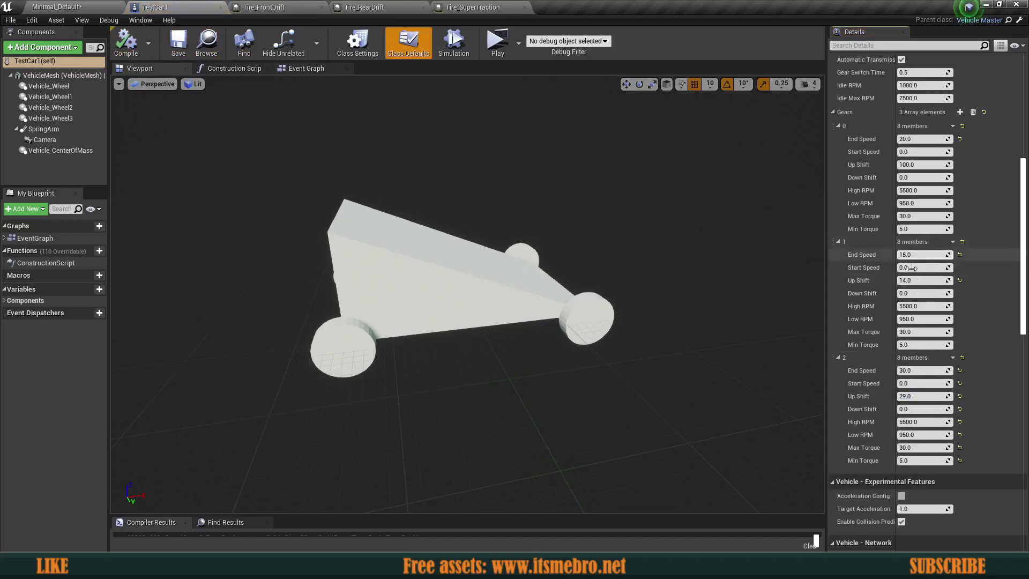
{"action": "left_click", "coordinate": [502, 50]}
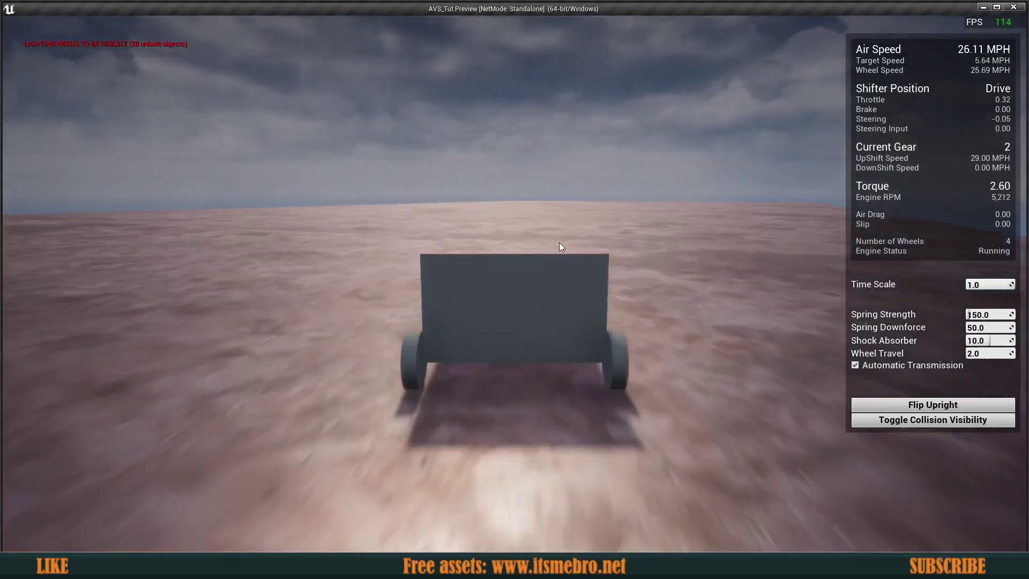
{"action": "key", "text": "Escape"}
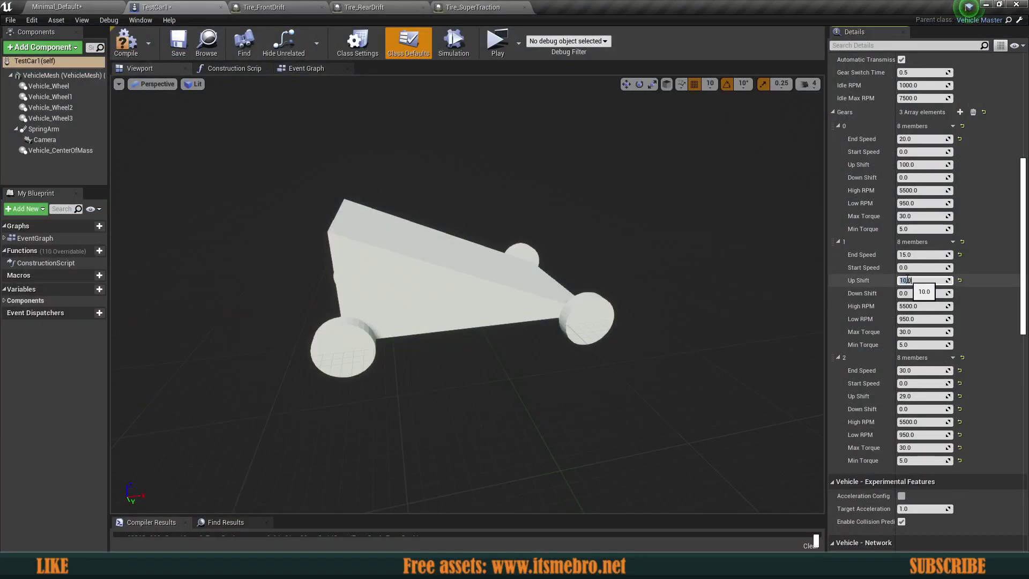
- Set the Up Shift speed to 10 for gear 1 and 20 for gear 2
{"action": "left_click", "coordinate": [940, 280]}
{"action": "left_click", "coordinate": [908, 396]}
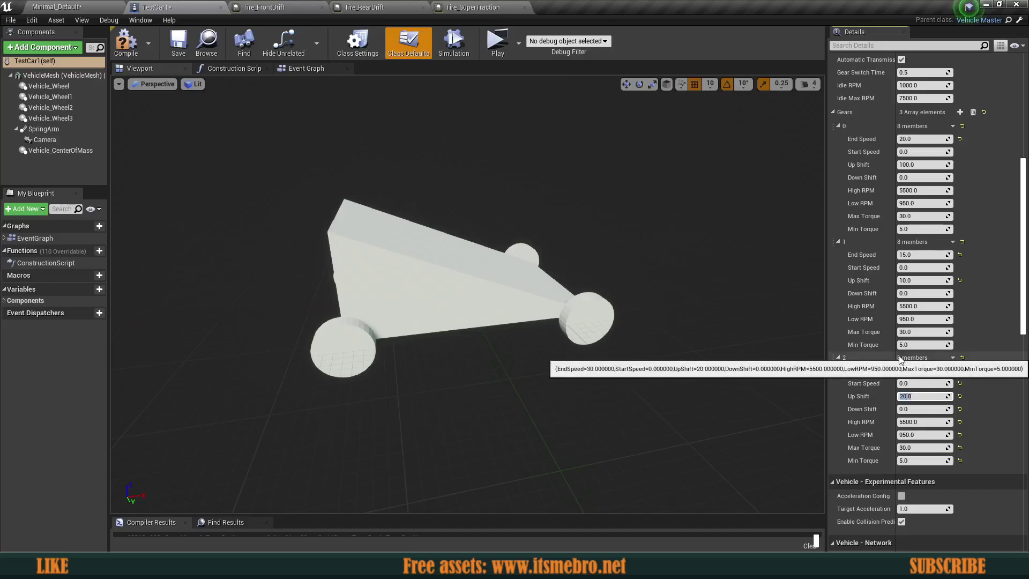
- Add a fourth element to the Gears array and copy all the values of gear 2 into it
{"action": "scroll", "coordinate": [953, 161], "scroll_direction": "up", "scroll_amount": 2}
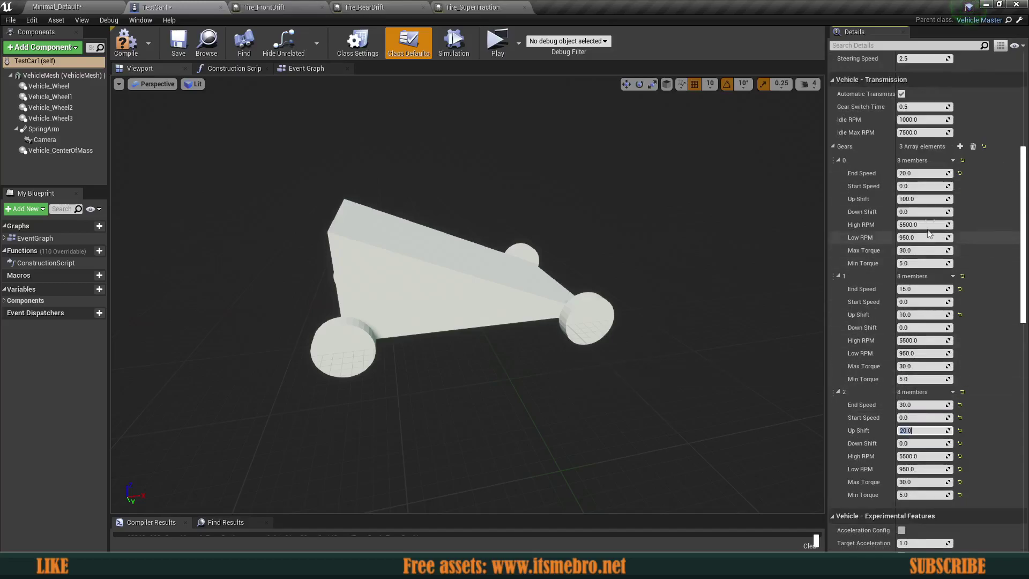
{"action": "left_click", "coordinate": [960, 146]}
{"action": "scroll", "coordinate": [876, 298], "scroll_direction": "down", "scroll_amount": 2}
{"action": "left_click", "coordinate": [838, 473]}
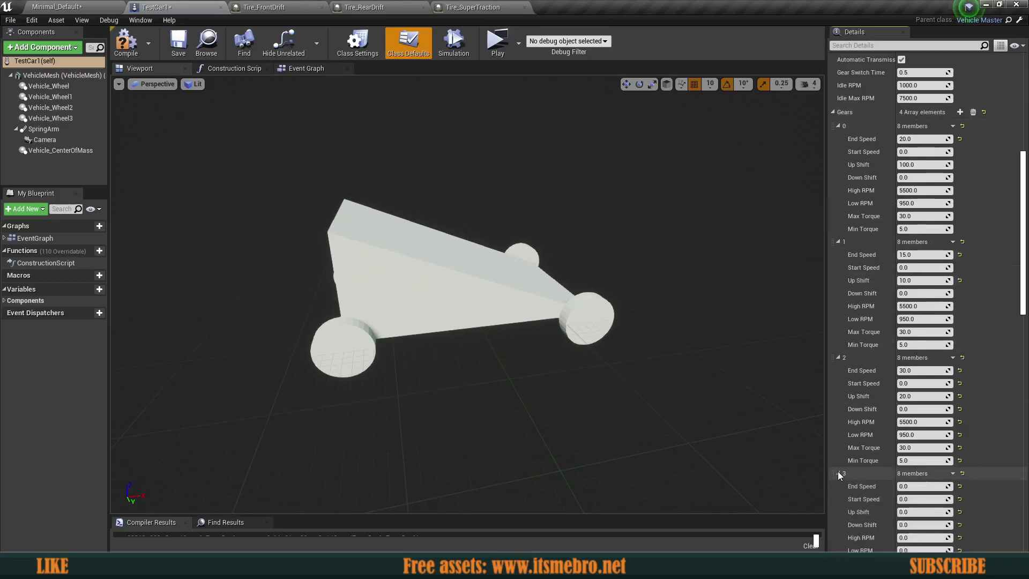
{"action": "scroll", "coordinate": [837, 471], "scroll_direction": "down", "scroll_amount": 4}
{"action": "right_click", "coordinate": [902, 292]}
{"action": "left_click", "coordinate": [930, 334]}
{"action": "right_click", "coordinate": [912, 406]}
{"action": "left_click", "coordinate": [932, 462]}
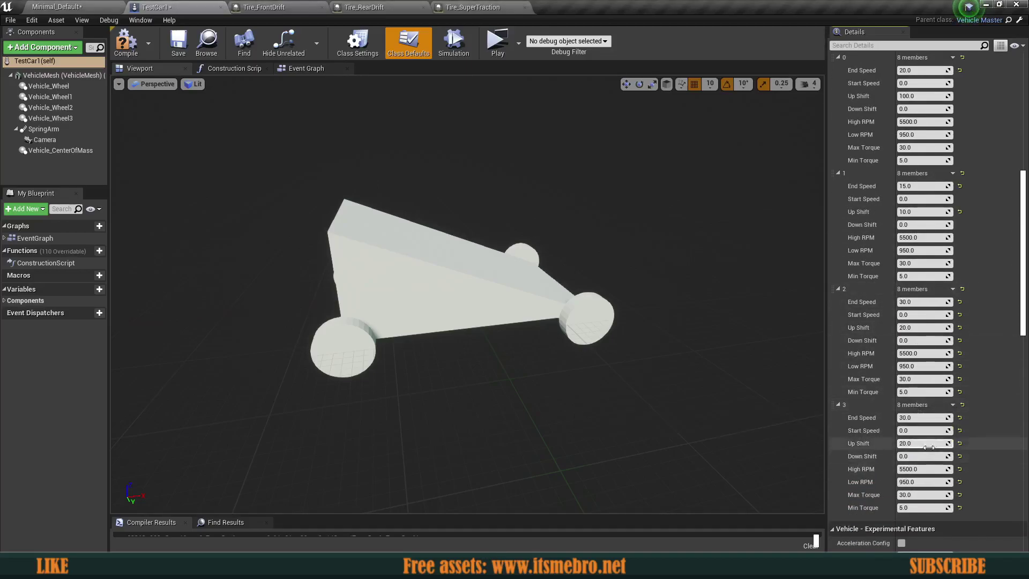
- Set the End Speed of gear 3 to 60 and its Up Shift to 40
{"action": "scroll", "coordinate": [924, 441], "scroll_direction": "down", "scroll_amount": 2}
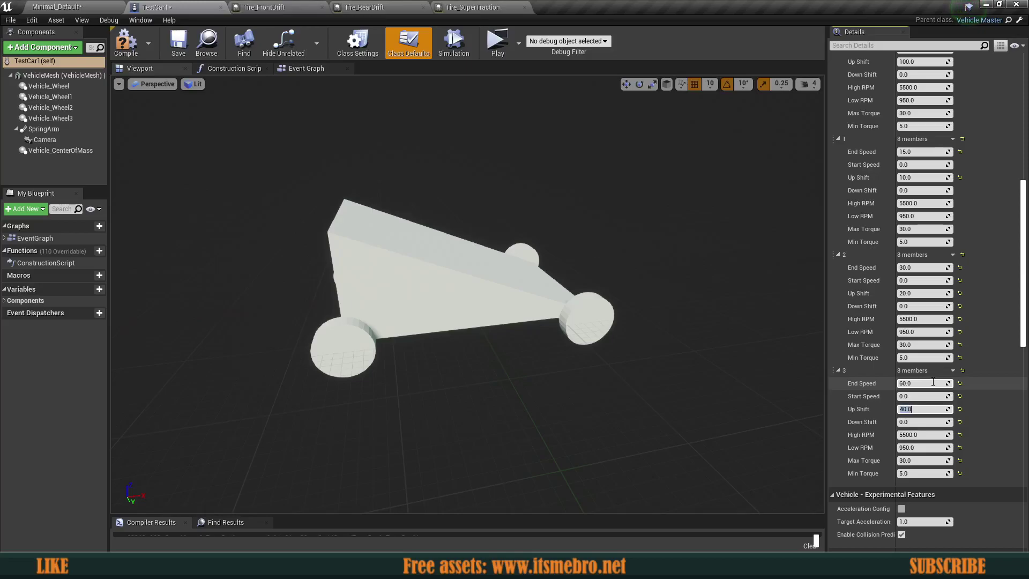
- Add gear 4 to the Gears array as a copy of gear 3, with End Speed 120 and Up Shift 100
{"action": "scroll", "coordinate": [906, 274], "scroll_direction": "up", "scroll_amount": 3}
{"action": "scroll", "coordinate": [906, 275], "scroll_direction": "down", "scroll_amount": 5}
{"action": "right_click", "coordinate": [909, 250]}
{"action": "left_click", "coordinate": [936, 288]}
{"action": "right_click", "coordinate": [914, 366]}
{"action": "left_click", "coordinate": [934, 413]}
{"action": "right_click", "coordinate": [920, 370]}
{"action": "right_click", "coordinate": [917, 252]}
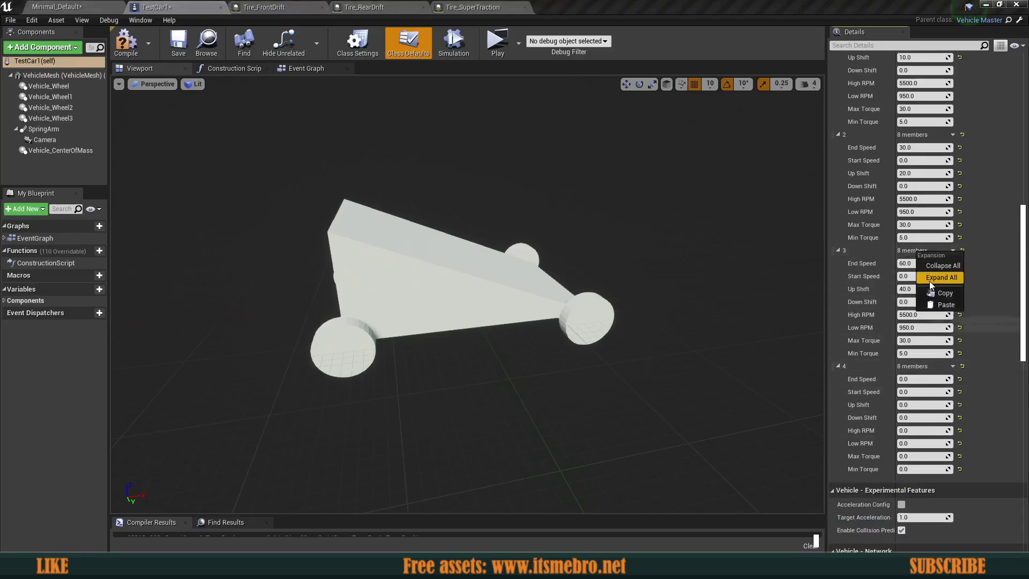
{"action": "right_click", "coordinate": [912, 368]}
{"action": "left_click", "coordinate": [936, 423]}
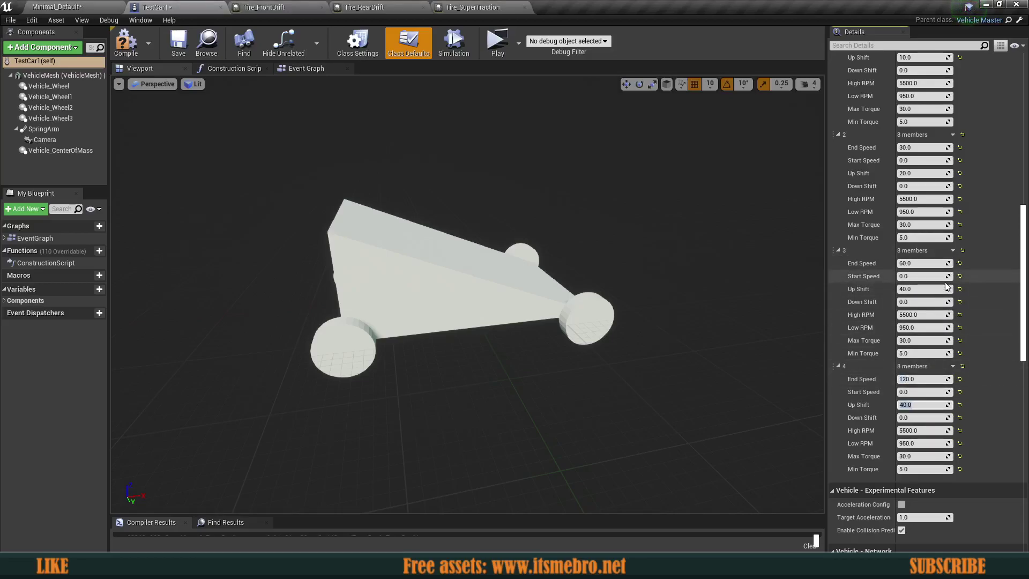
- Add gear 5 to the Gears array as a copy of gear 4, with End Speed and Up Shift both 200
{"action": "scroll", "coordinate": [945, 282], "scroll_direction": "up", "scroll_amount": 13}
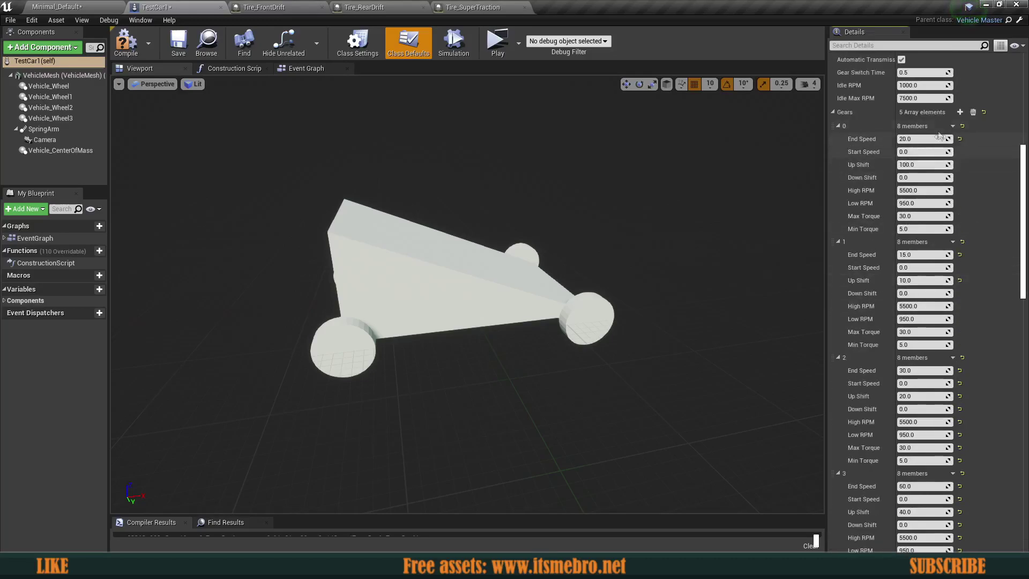
{"action": "left_click", "coordinate": [961, 112]}
{"action": "scroll", "coordinate": [882, 395], "scroll_direction": "down", "scroll_amount": 16}
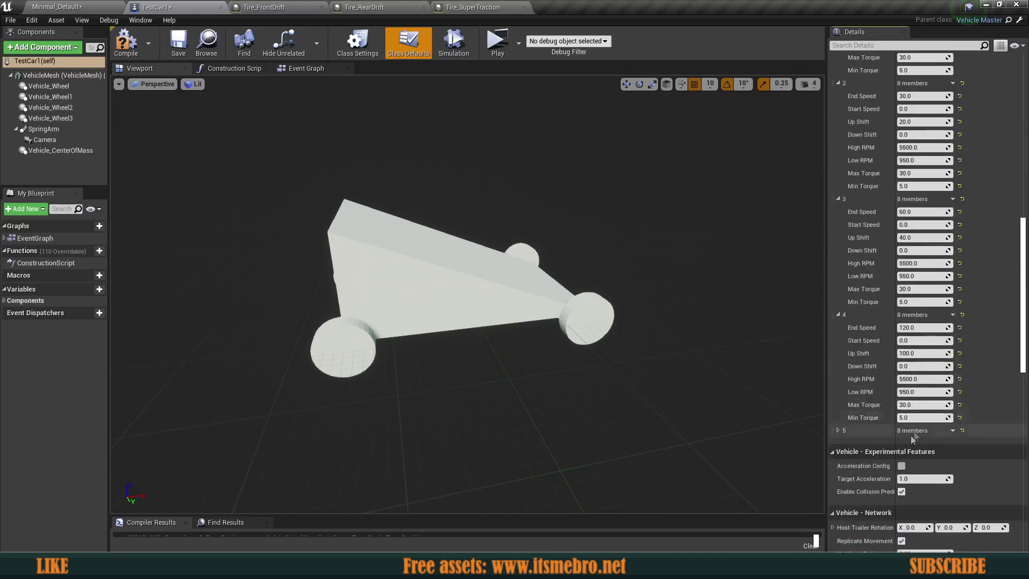
{"action": "left_click", "coordinate": [838, 430]}
{"action": "scroll", "coordinate": [889, 434], "scroll_direction": "down", "scroll_amount": 2}
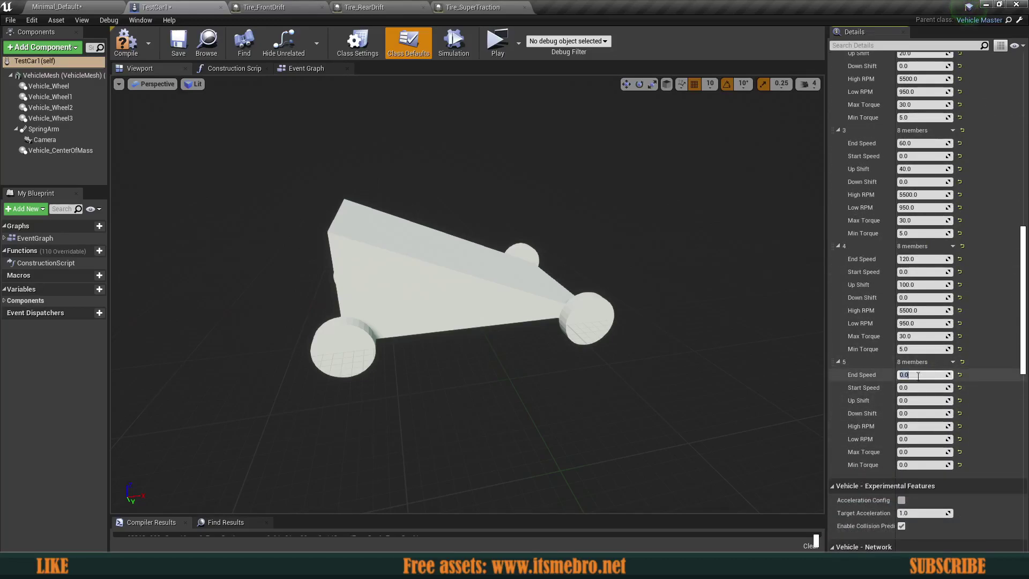
{"action": "type", "text": "200"}
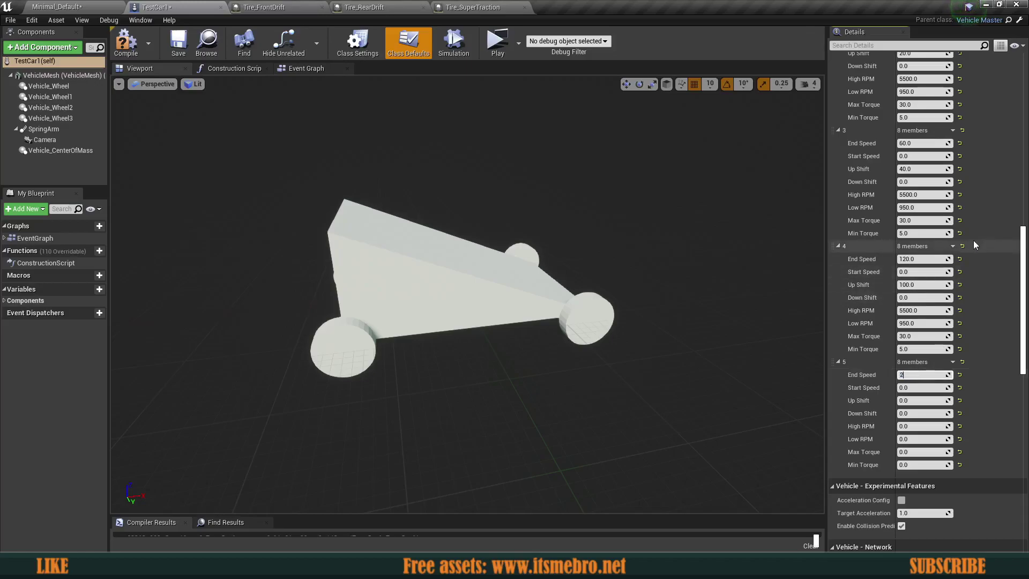
{"action": "key", "text": "Tab"}
{"action": "key", "text": "Tab"}
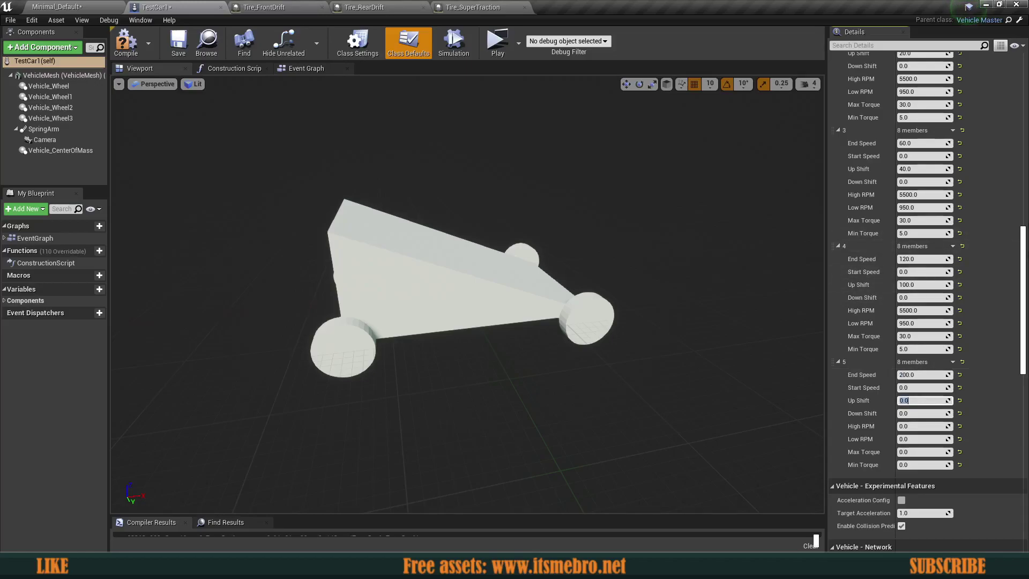
{"action": "right_click", "coordinate": [912, 247]}
{"action": "left_click", "coordinate": [932, 290]}
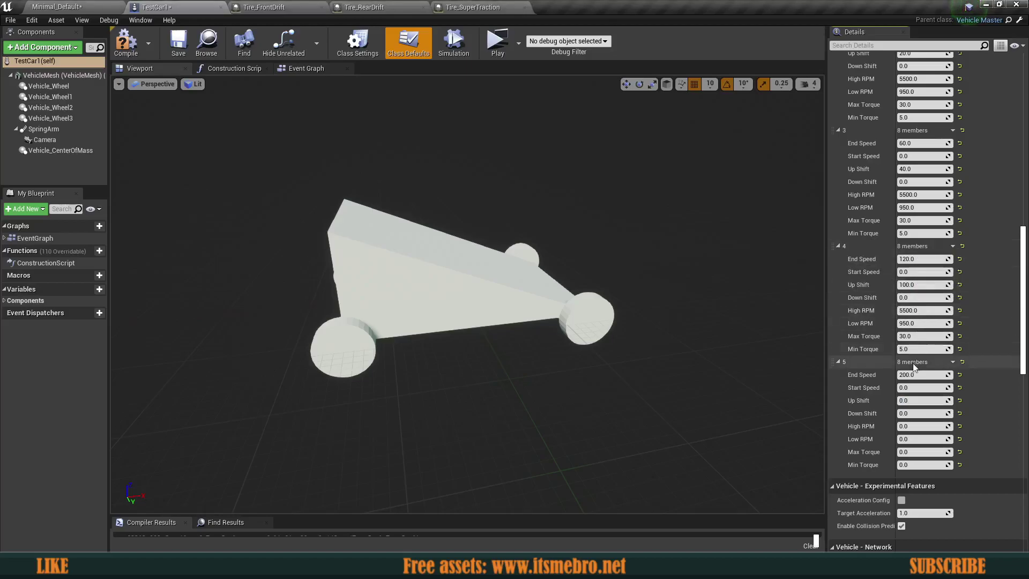
{"action": "right_click", "coordinate": [912, 363]}
{"action": "left_click", "coordinate": [943, 418]}
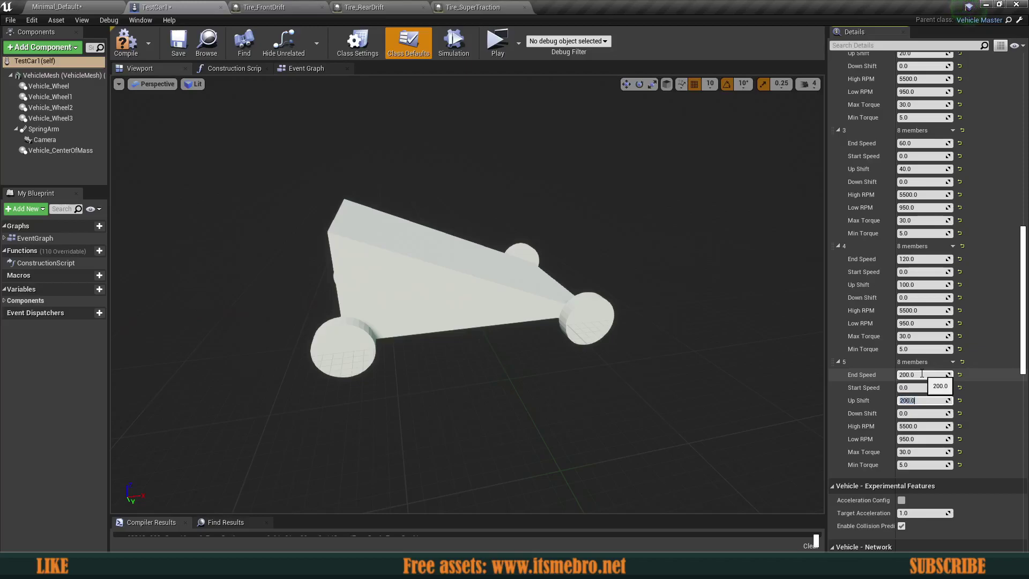
- Set the Down Shift speed to 9 for gear 2 and 19 for gear 3
{"action": "scroll", "coordinate": [922, 373], "scroll_direction": "up", "scroll_amount": 1}
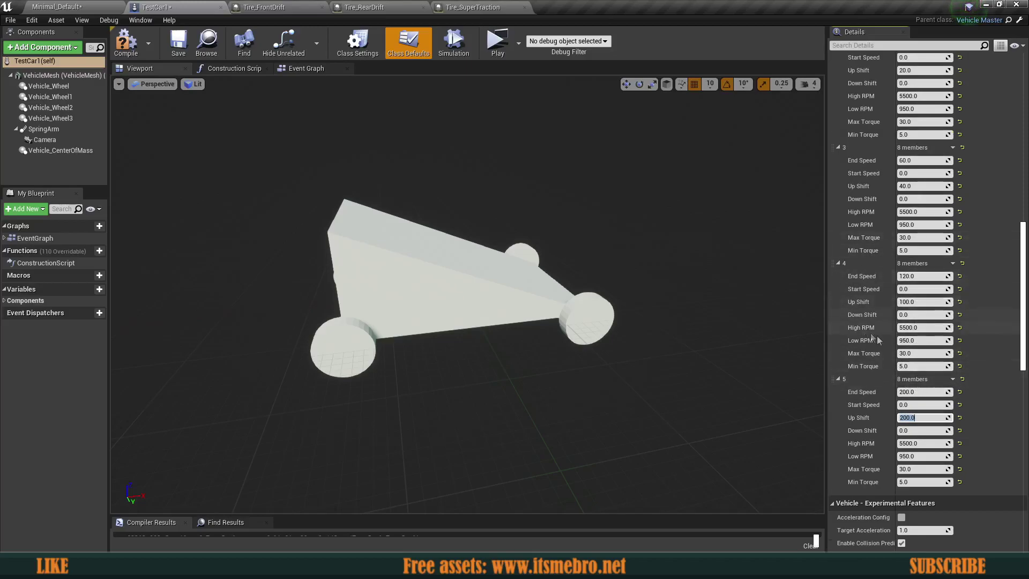
{"action": "scroll", "coordinate": [873, 314], "scroll_direction": "up", "scroll_amount": 1}
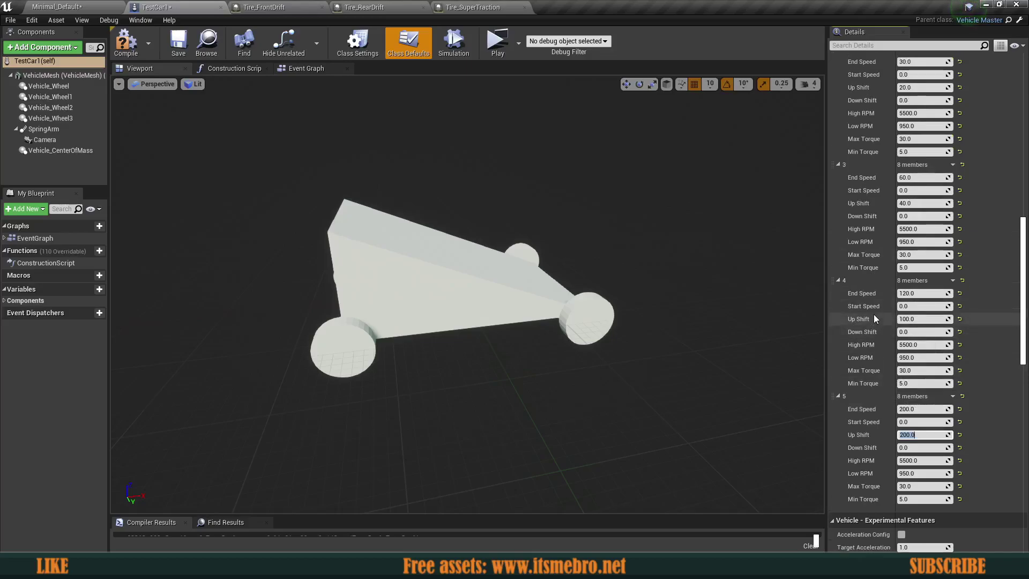
{"action": "scroll", "coordinate": [910, 409], "scroll_direction": "up", "scroll_amount": 16}
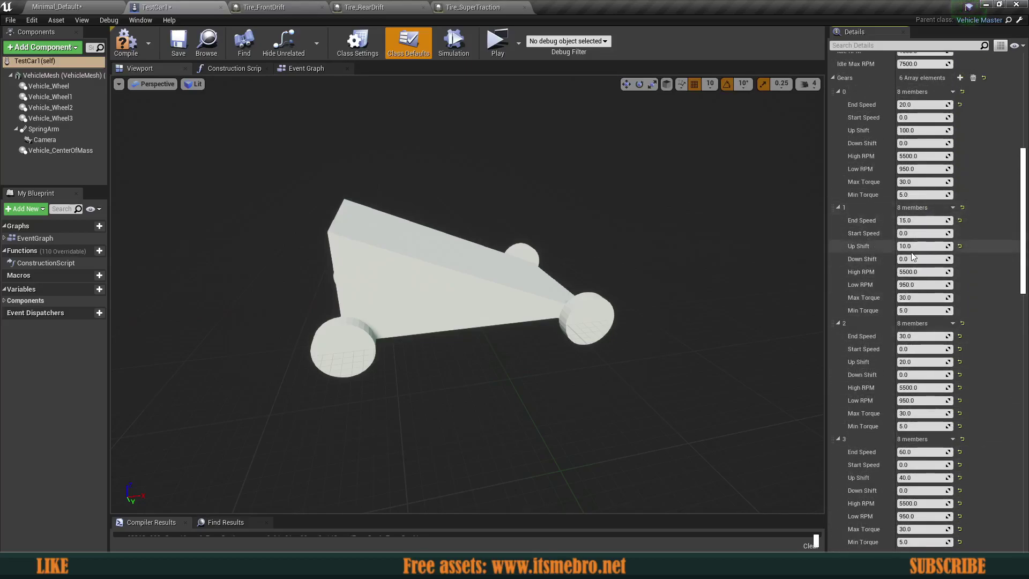
{"action": "scroll", "coordinate": [878, 350], "scroll_direction": "down", "scroll_amount": 1}
{"action": "left_click", "coordinate": [912, 357]}
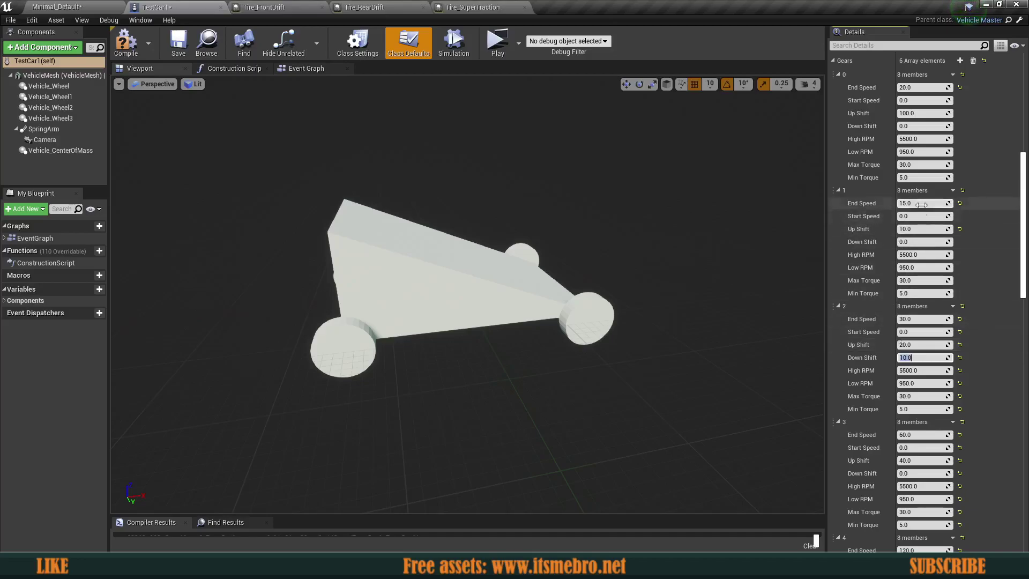
{"action": "type", "text": "9"}
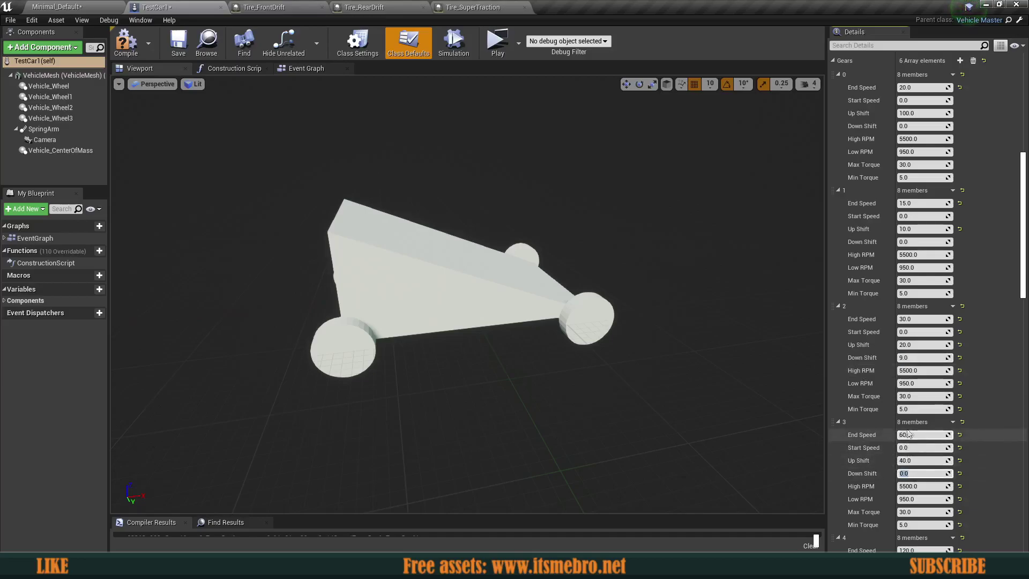
{"action": "type", "text": "19"}
{"action": "key", "text": "Return"}
- Set the Down Shift speed to 39 for gear 4 and 99 for gear 5
{"action": "scroll", "coordinate": [932, 366], "scroll_direction": "down", "scroll_amount": 10}
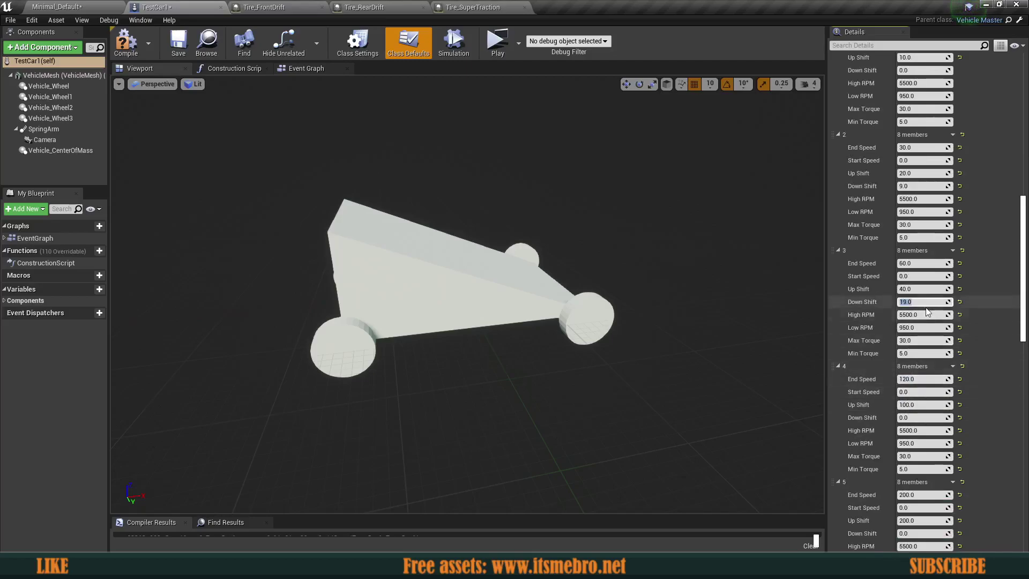
{"action": "left_click", "coordinate": [914, 417]}
{"action": "type", "text": "39"}
{"action": "scroll", "coordinate": [935, 403], "scroll_direction": "down", "scroll_amount": 2}
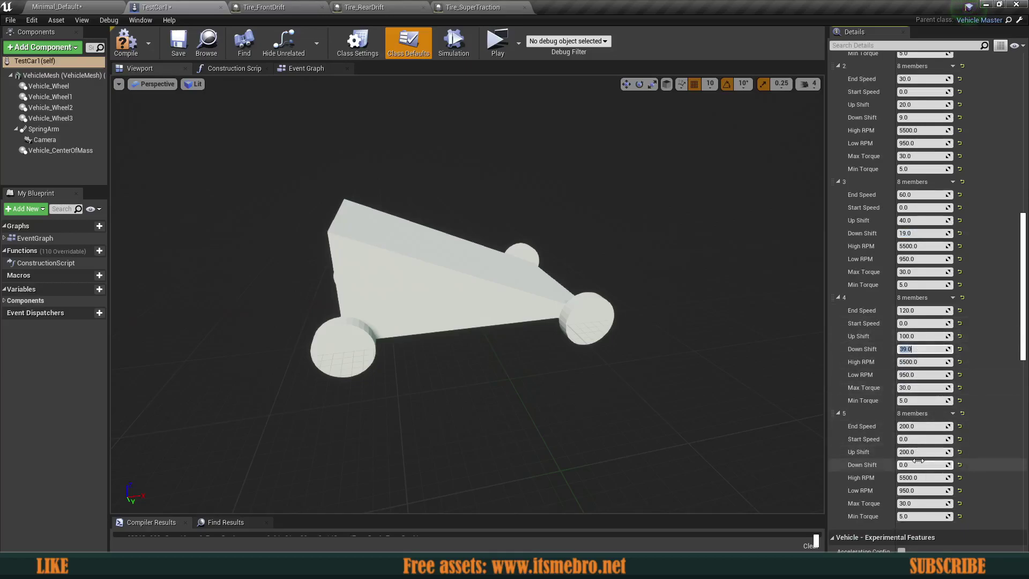
{"action": "type", "text": "99"}
- Compile the blueprint and test-drive the car with turns and braking to check up and down shifting, ending the play session when done
{"action": "left_click", "coordinate": [126, 42]}
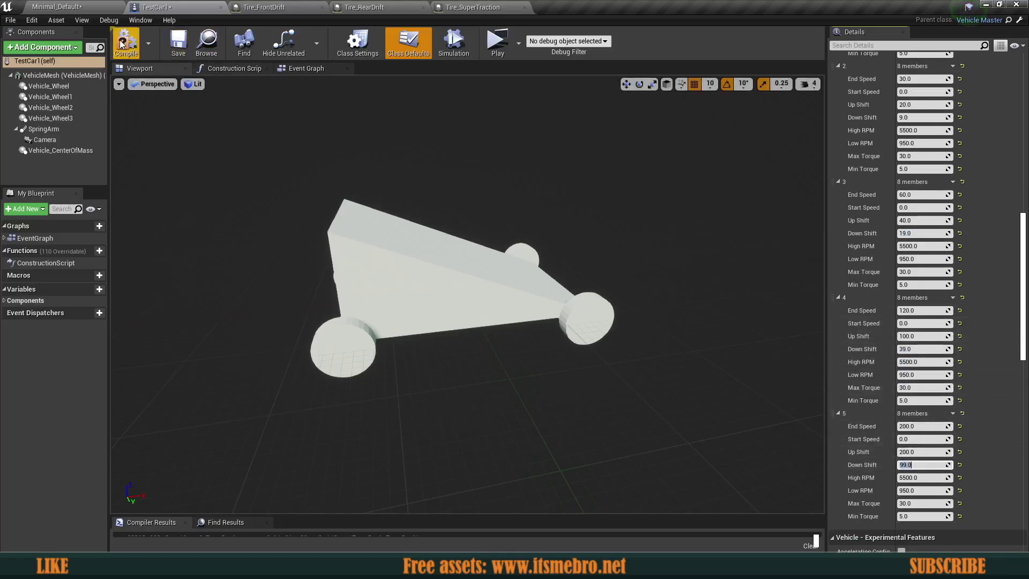
{"action": "left_click", "coordinate": [497, 42]}
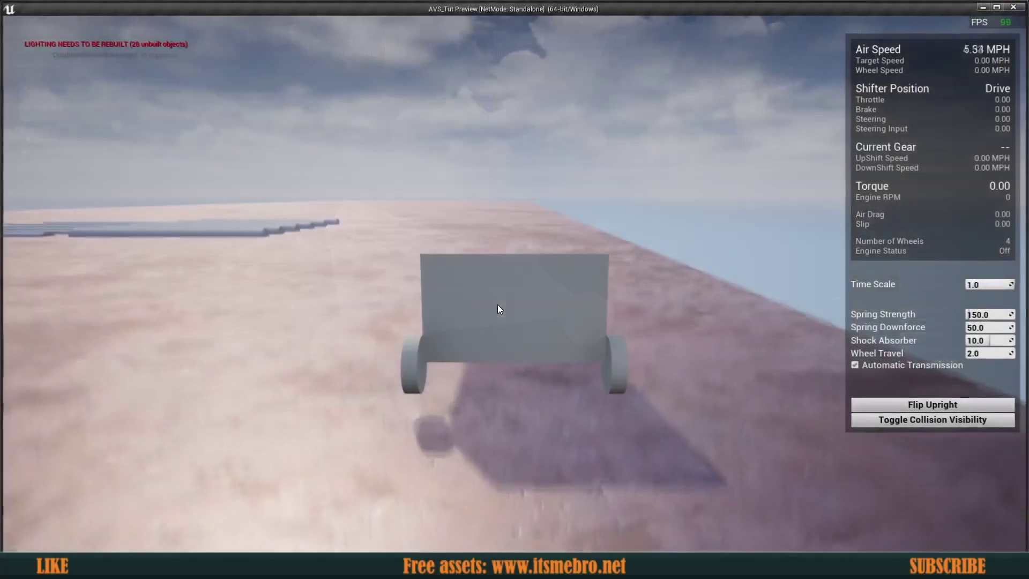
{"action": "key", "text": "w"}
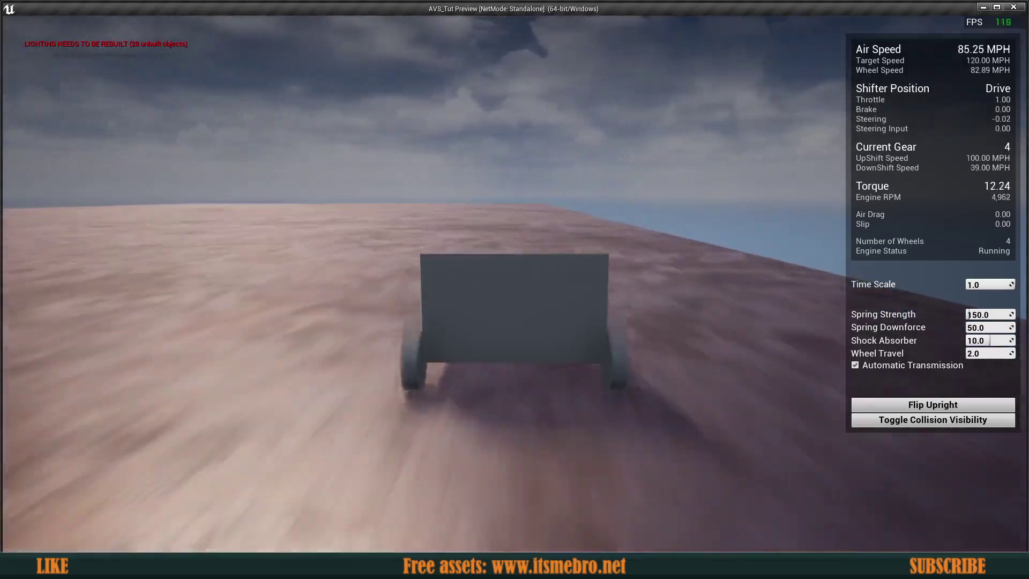
{"action": "key", "text": "a"}
{"action": "key", "text": "w"}
{"action": "key", "text": "d"}
{"action": "key", "text": "w"}
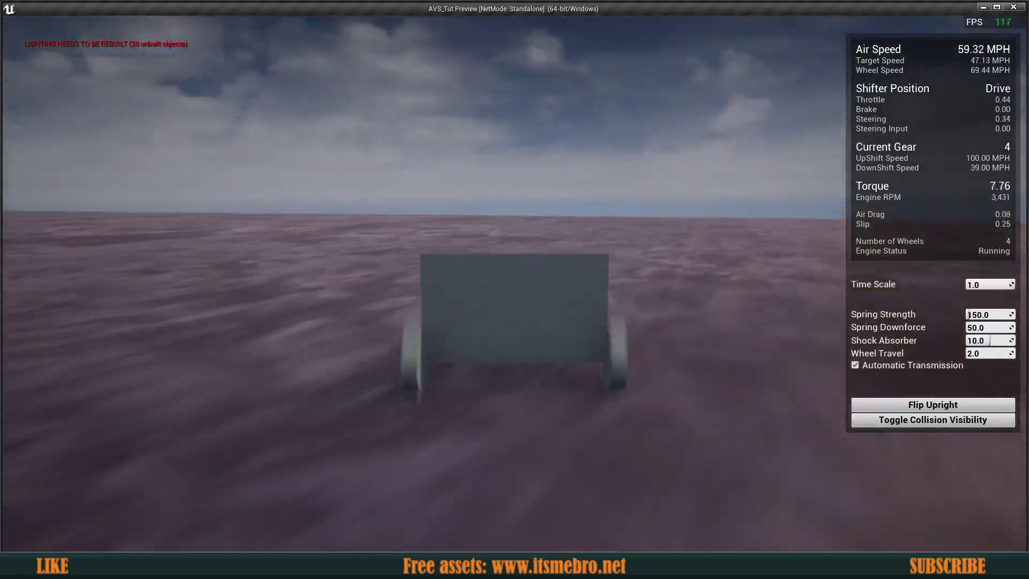
{"action": "key", "text": "w"}
{"action": "key", "text": "a"}
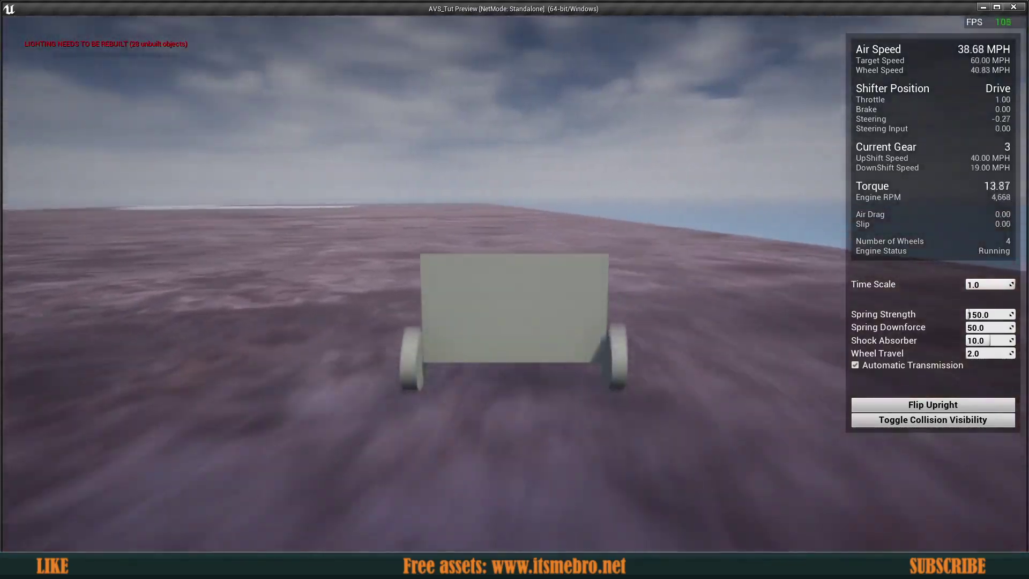
{"action": "key", "text": "d"}
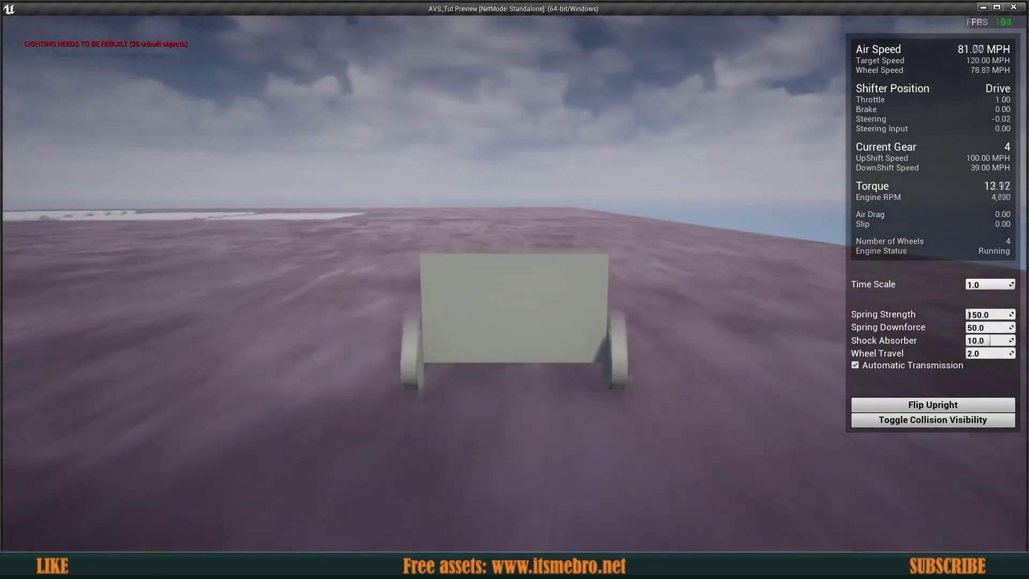
{"action": "key", "text": "space"}
{"action": "key", "text": "d"}
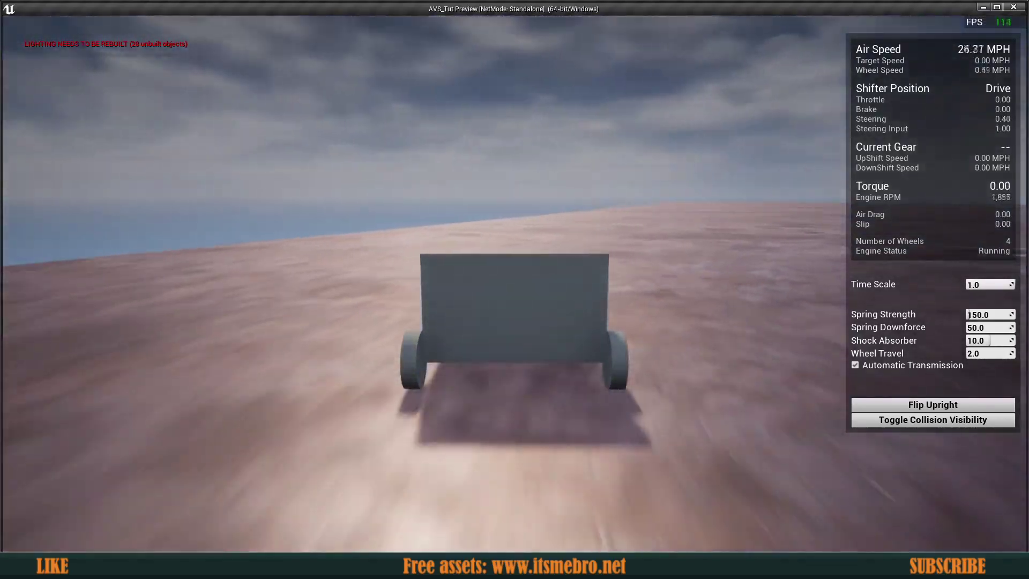
{"action": "key", "text": "w"}
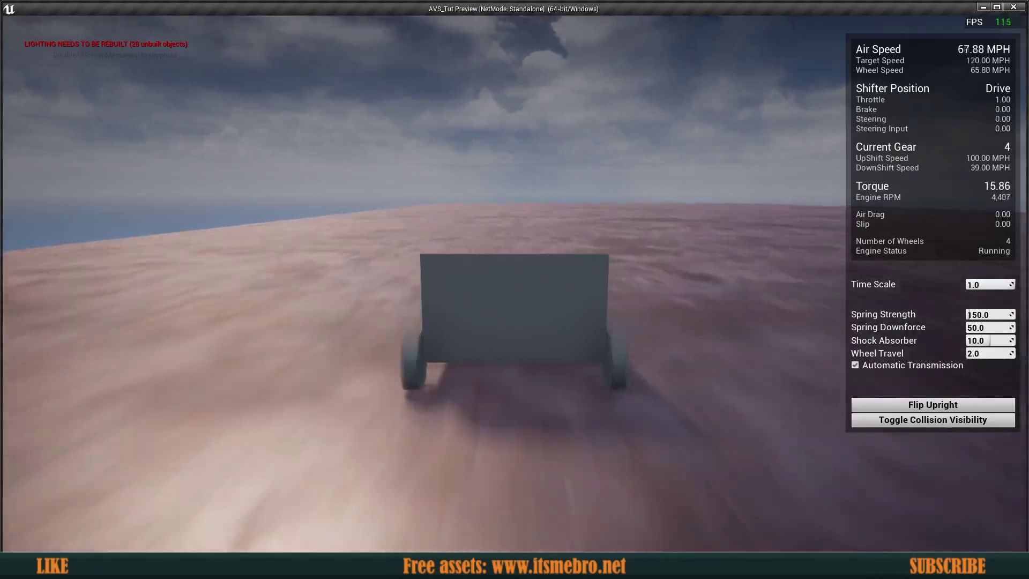
{"action": "key", "text": "d"}
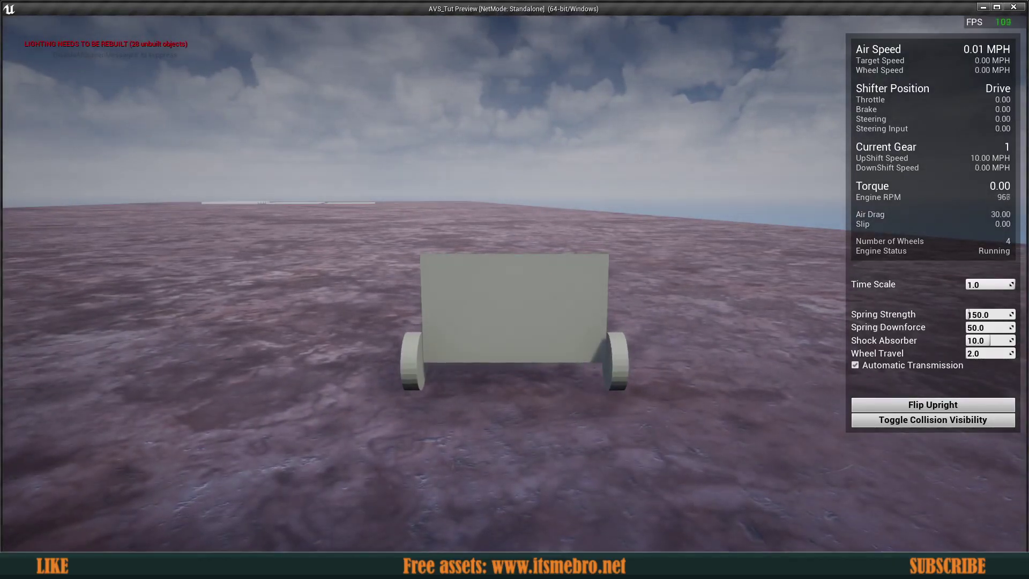
{"action": "key", "text": "Escape"}
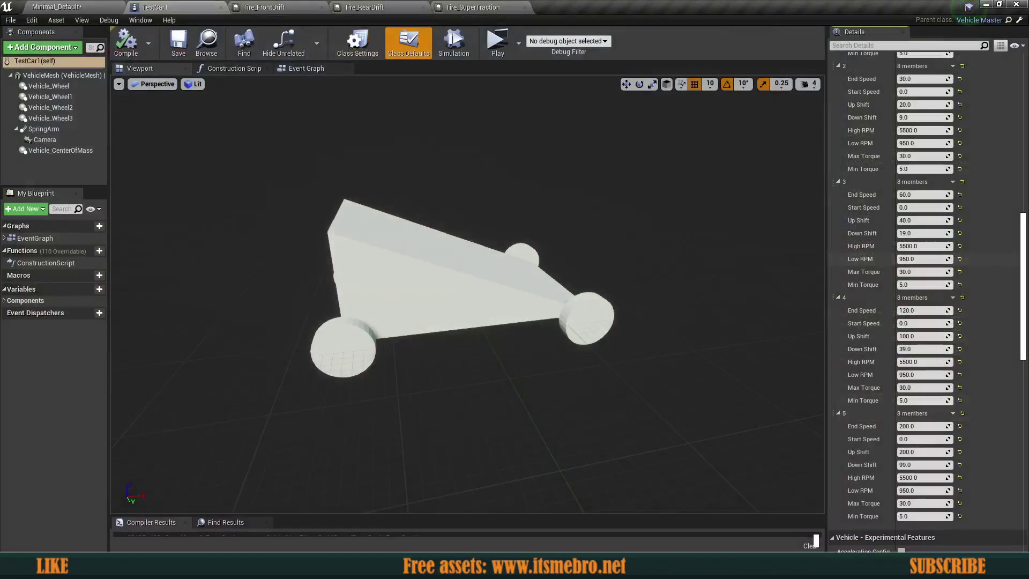
- Raise the End Speed to 150 for gear 1 and 250 for gear 2
{"action": "scroll", "coordinate": [982, 240], "scroll_direction": "up", "scroll_amount": 5}
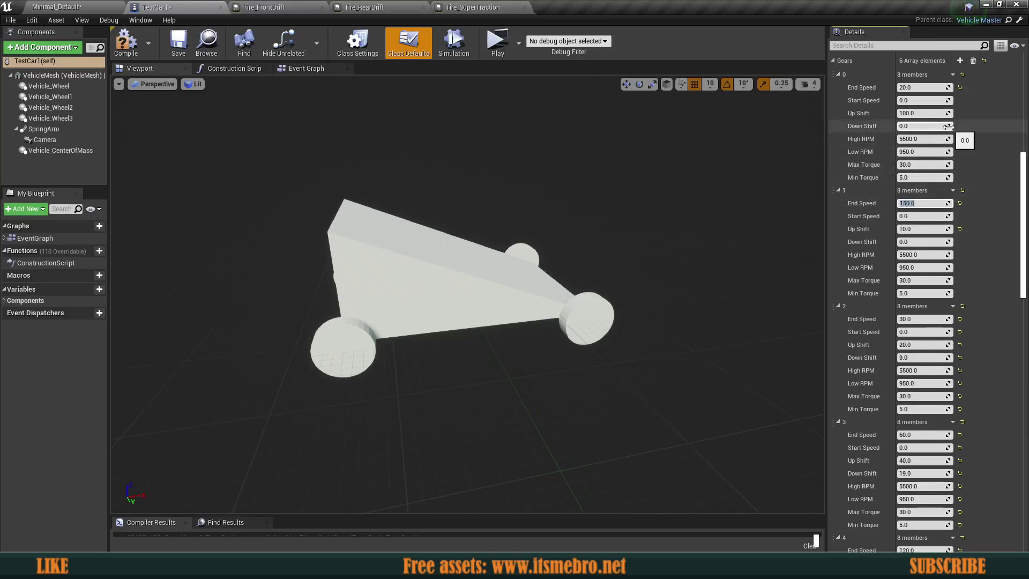
{"action": "left_click", "coordinate": [930, 320]}
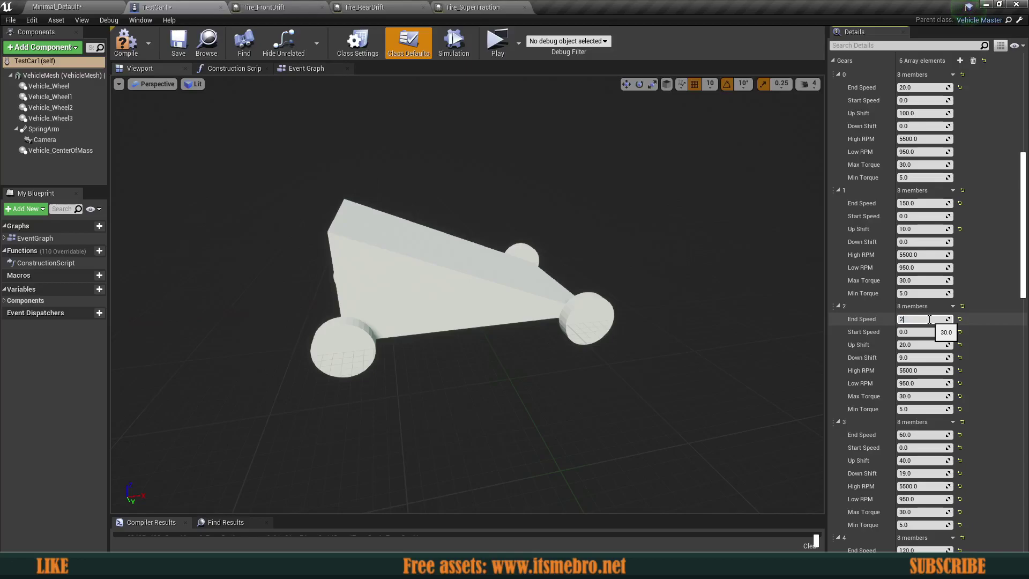
{"action": "scroll", "coordinate": [930, 321], "scroll_direction": "down", "scroll_amount": 2}
{"action": "left_click", "coordinate": [919, 384]}
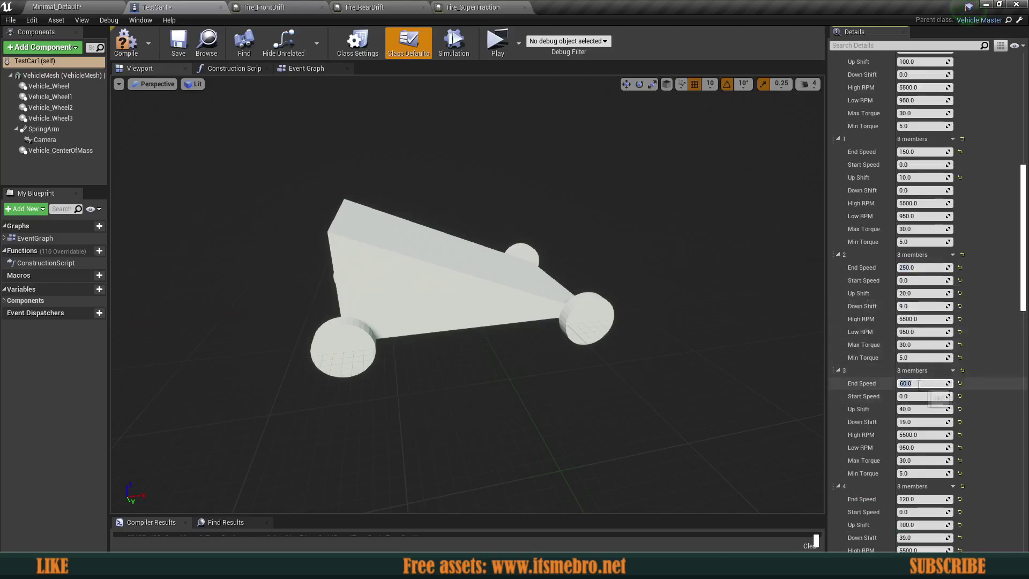
- Set gear 3's End Speed to 350, compile and save the blueprint, and start a play session
{"action": "left_click", "coordinate": [126, 43]}
{"action": "left_click", "coordinate": [179, 43]}
{"action": "left_click", "coordinate": [496, 41]}
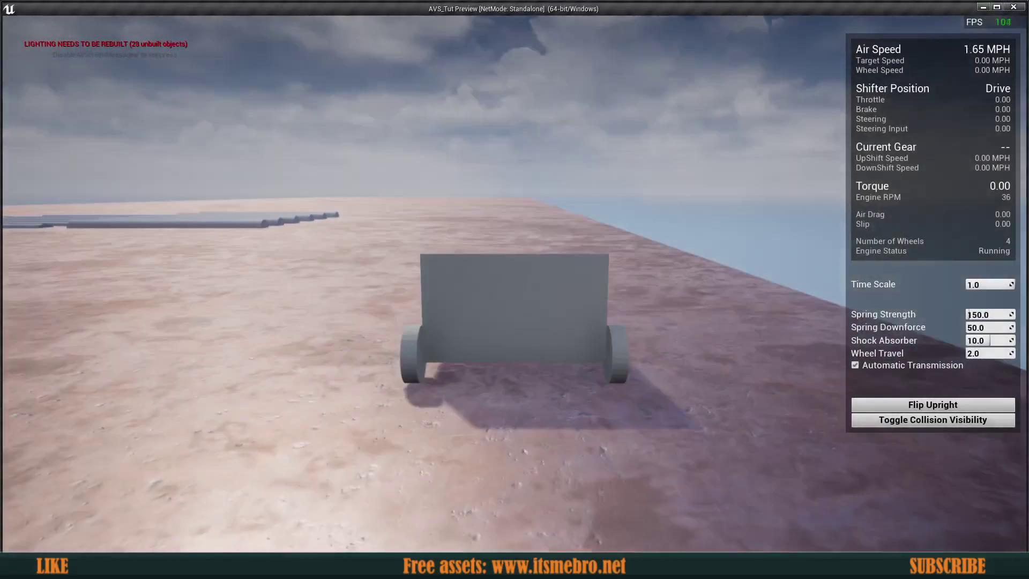
- Test-drive the car with repeated acceleration, turns and handbrake stops to check the End Speed changes, ending the play session when done
{"action": "key", "text": "w"}
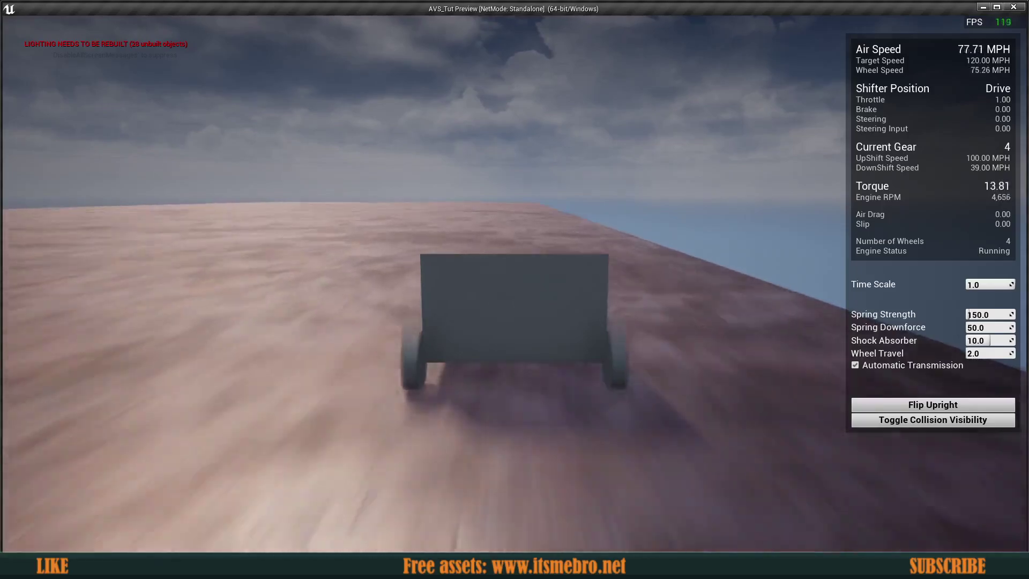
{"action": "key", "text": "space"}
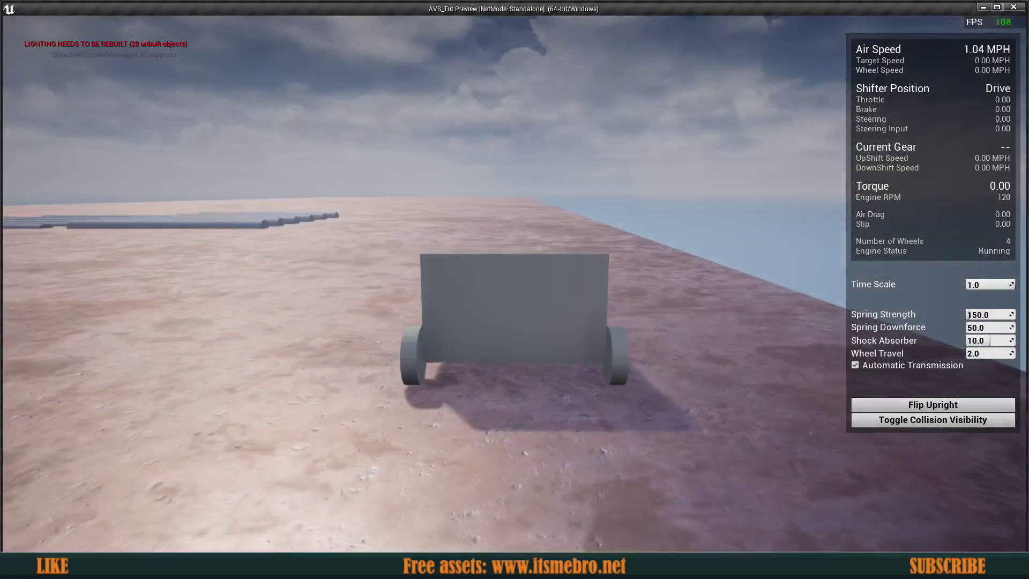
{"action": "key", "text": "w"}
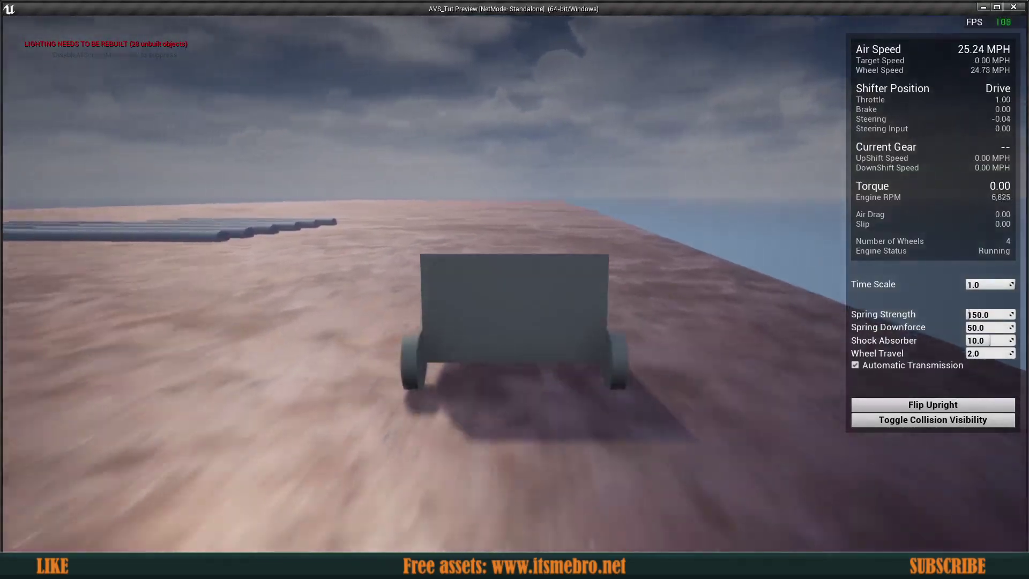
{"action": "key", "text": "a"}
{"action": "key", "text": "d"}
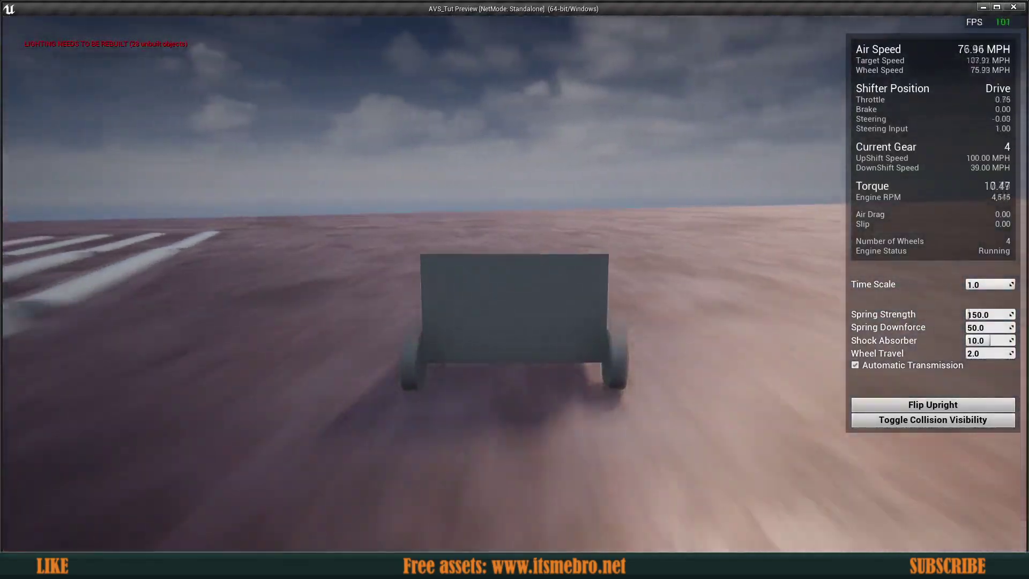
{"action": "key", "text": "a"}
{"action": "key", "text": "d"}
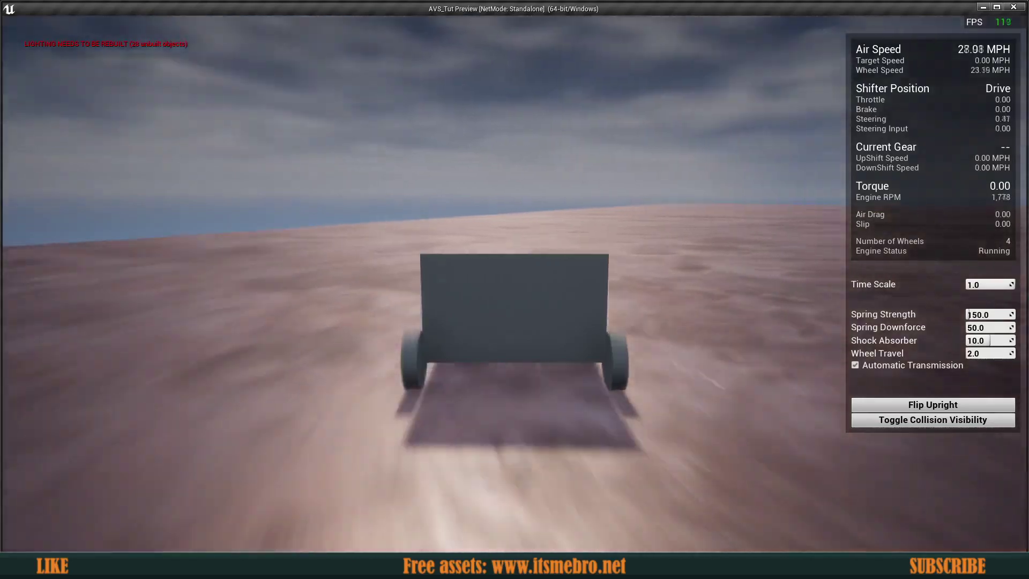
{"action": "key", "text": "w"}
{"action": "key", "text": "a"}
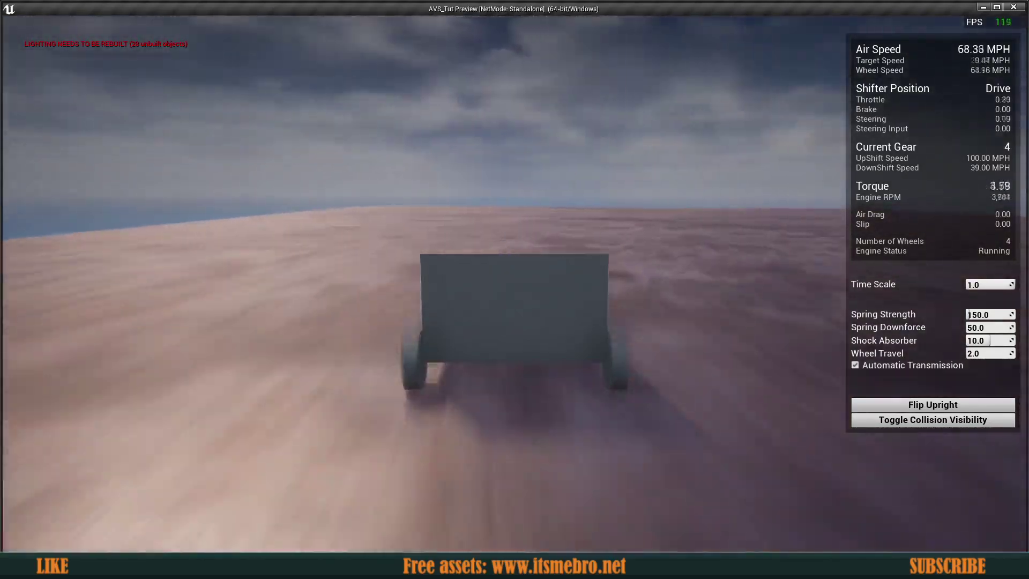
{"action": "key", "text": "w"}
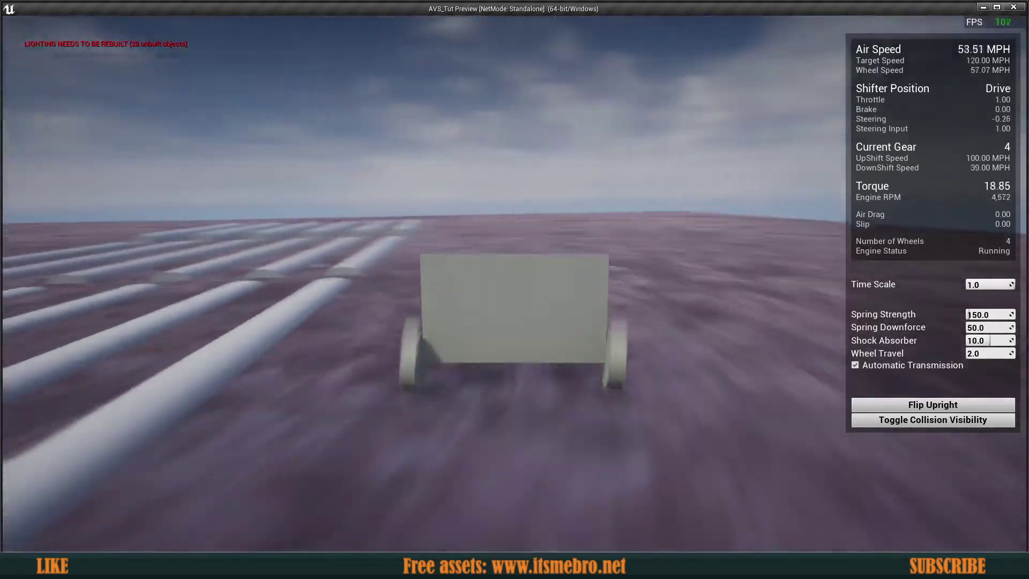
{"action": "key", "text": "d"}
{"action": "key", "text": "space"}
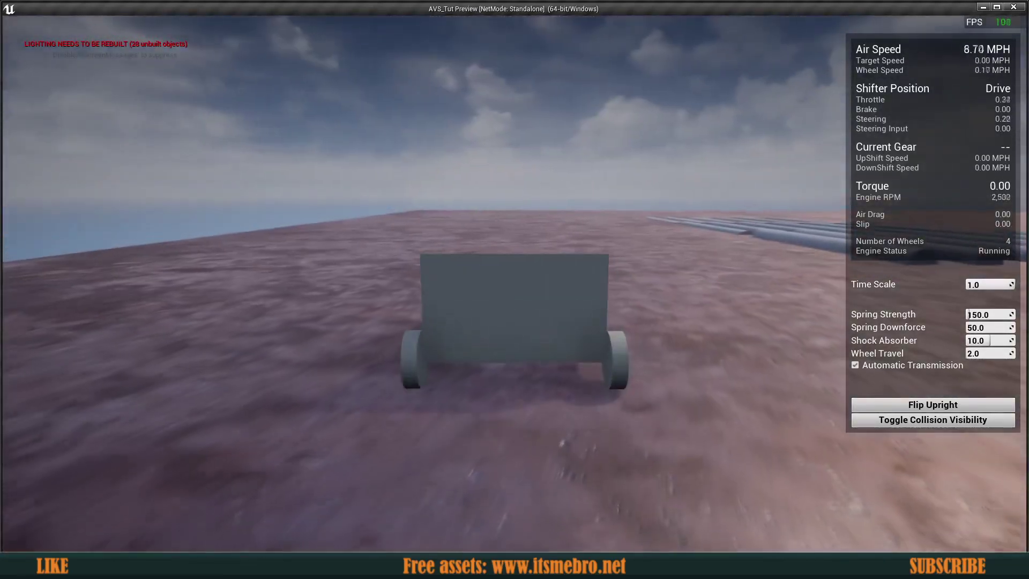
{"action": "key", "text": "w"}
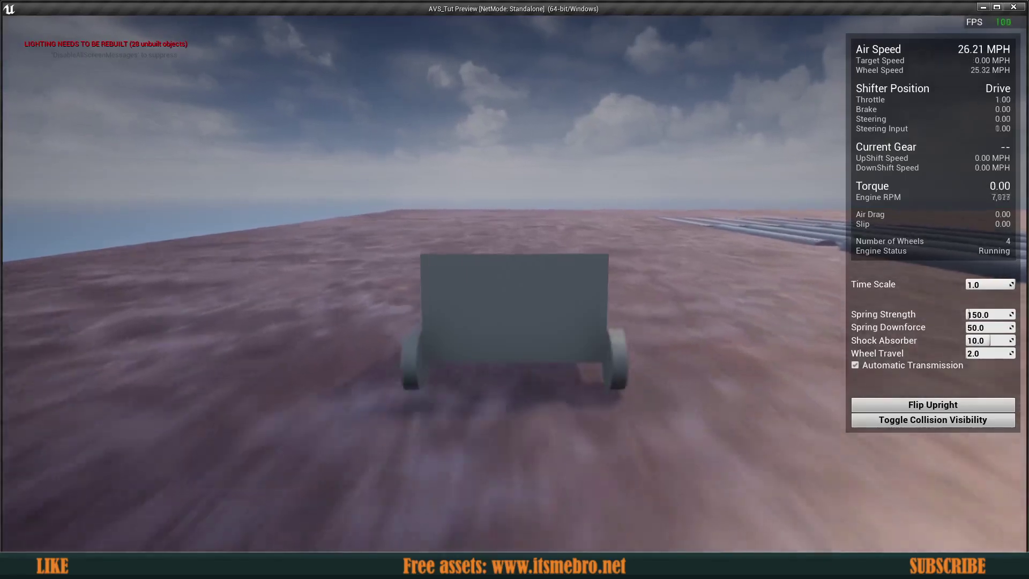
{"action": "key", "text": "space"}
{"action": "key", "text": "d"}
{"action": "key", "text": "w"}
{"action": "key", "text": "w"}
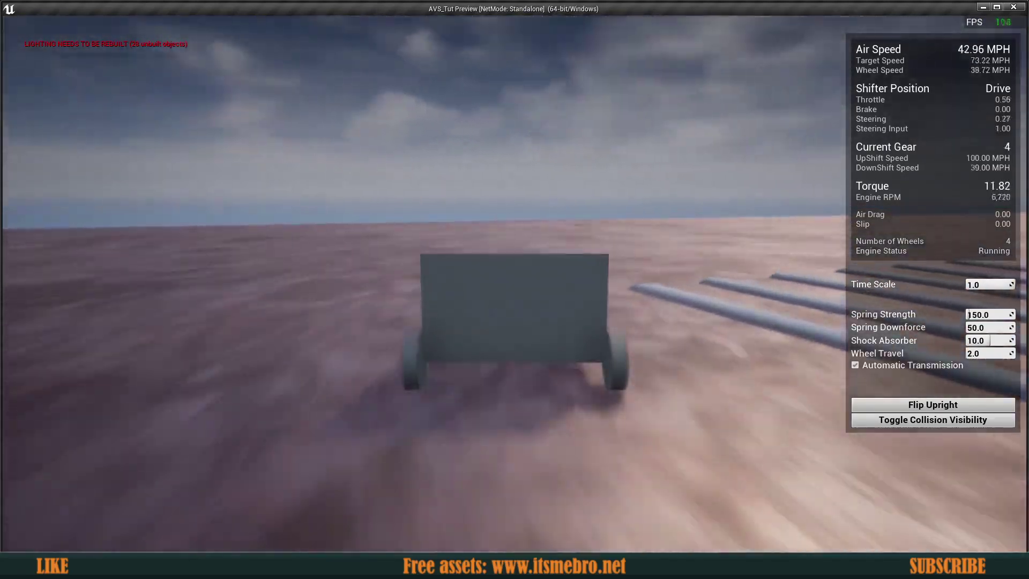
{"action": "key", "text": "Escape"}
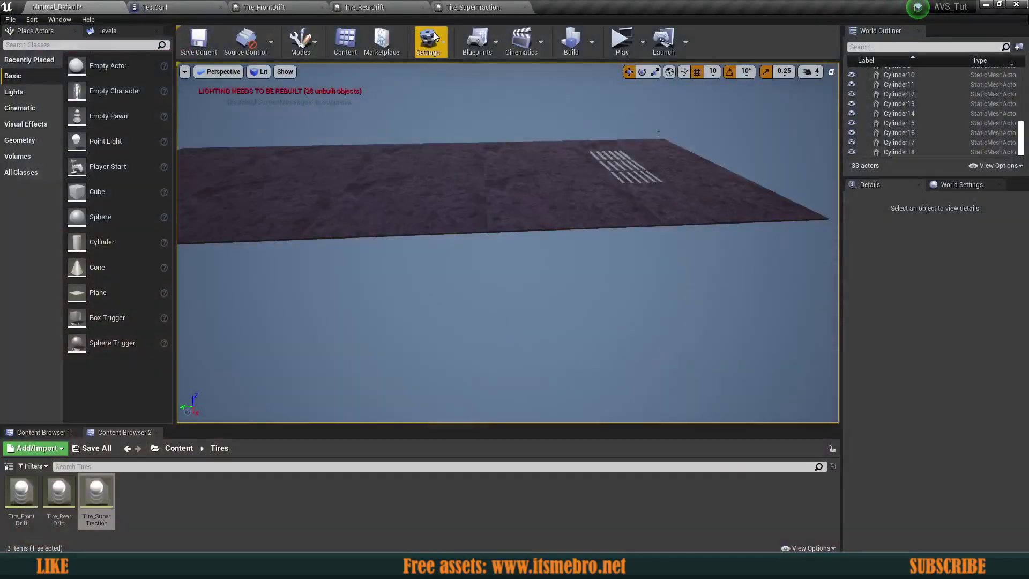
- Find the Post Process Volume among the placeable actors and add one to the level over the ground
{"action": "left_click", "coordinate": [75, 46]}
{"action": "type", "text": "post"}
{"action": "left_click_drag", "start_coordinate": [60, 65], "coordinate": [418, 186]}
- Scale the Post Process Volume to about 57.5 by 129.75 by 37.25 so it encloses the whole ground
{"action": "key", "text": "s"}
{"action": "mouse_move", "coordinate": [418, 187]}
{"action": "right_mouse_down"}
{"action": "mouse_move", "coordinate": [399, 187]}
{"action": "mouse_move", "coordinate": [418, 187]}
{"action": "right_mouse_up"}
{"action": "key", "text": "r"}
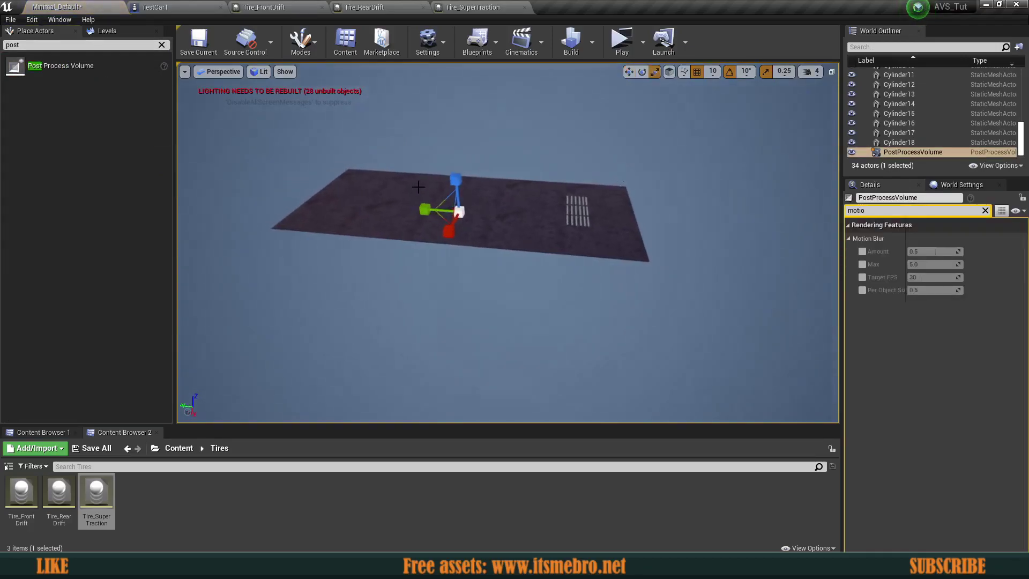
{"action": "left_click_drag", "start_coordinate": [461, 212], "coordinate": [351, 205]}
{"action": "left_click_drag", "start_coordinate": [456, 231], "coordinate": [450, 252]}
- Enable the Motion Blur Amount override on the Post Process Volume and set it to 0
{"action": "left_click", "coordinate": [986, 211]}
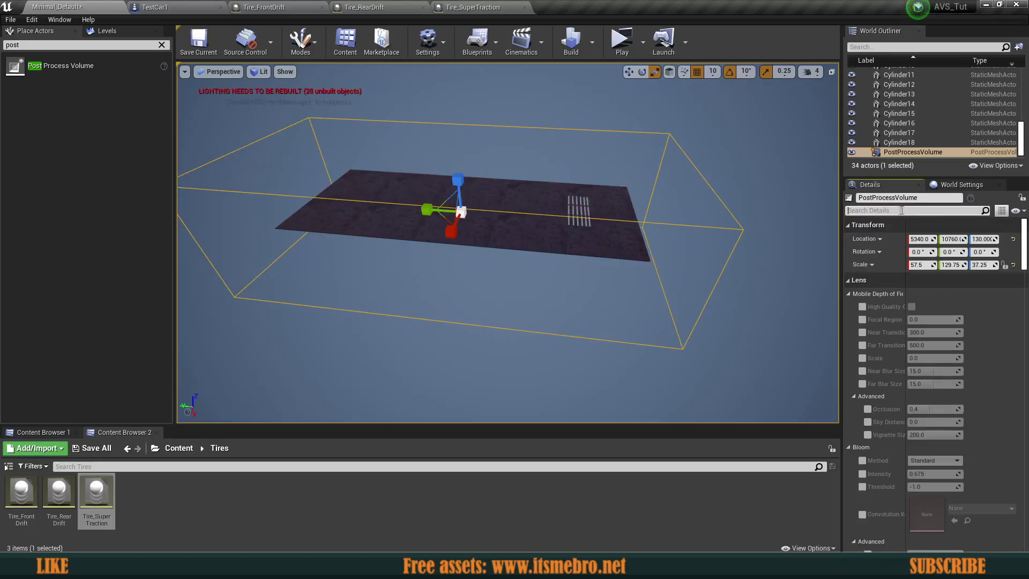
{"action": "left_click", "coordinate": [876, 210]}
{"action": "type", "text": "motion"}
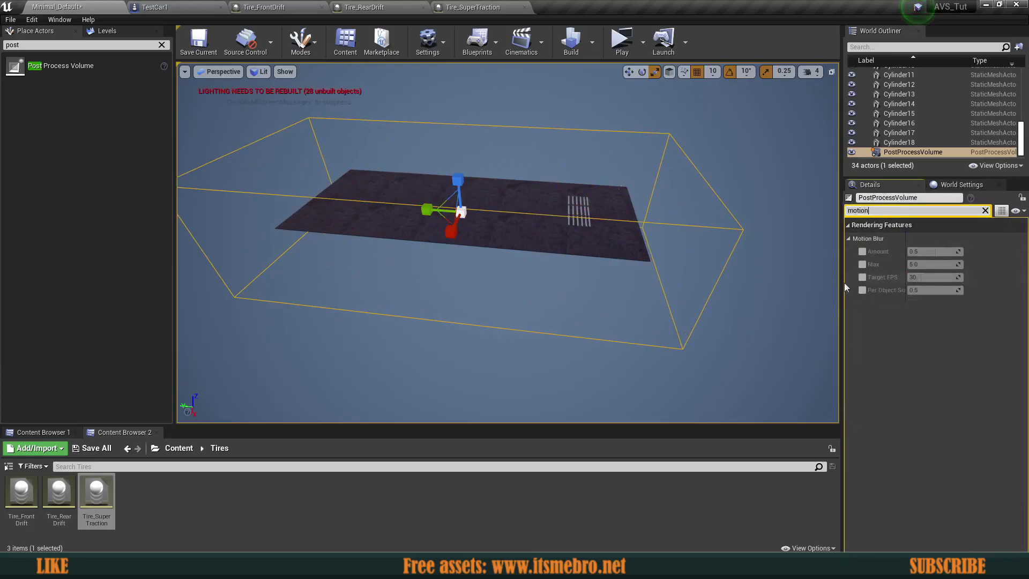
{"action": "left_click", "coordinate": [863, 252]}
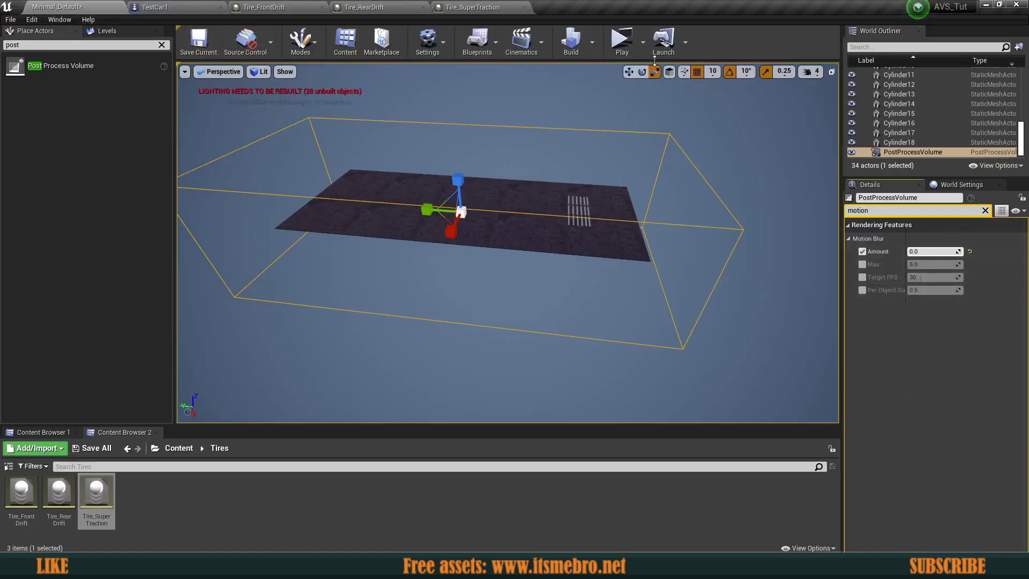
- Test-drive the car without motion blur, accelerating, turning and handbraking, and end the play session
{"action": "left_click", "coordinate": [621, 42]}
{"action": "key", "text": "w"}
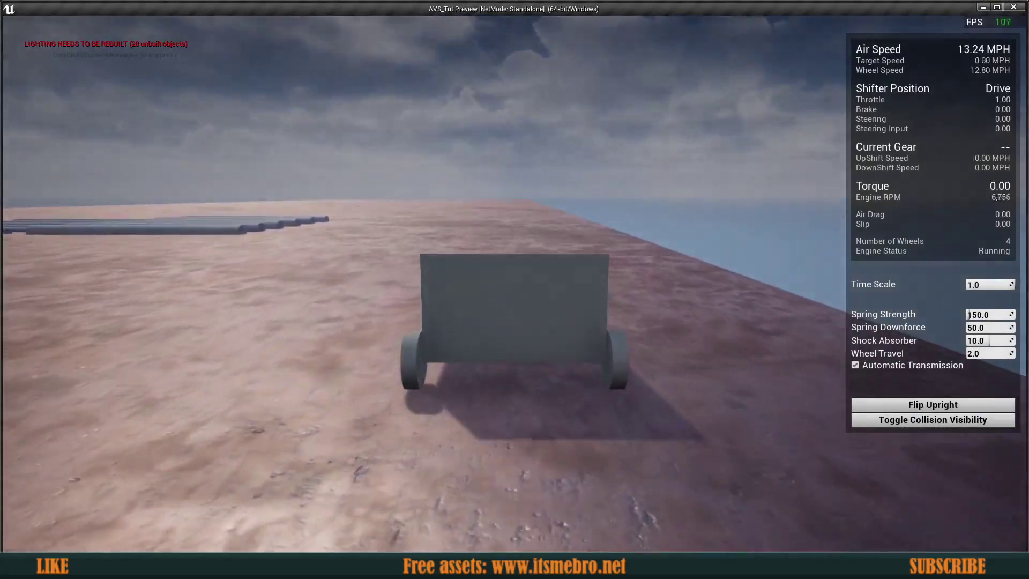
{"action": "key", "text": "d"}
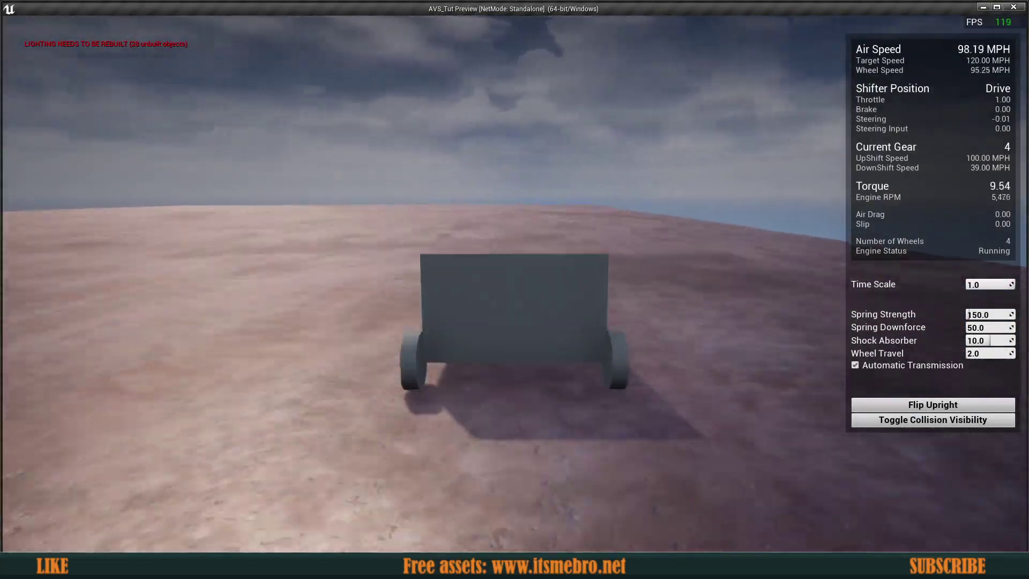
{"action": "key", "text": "d"}
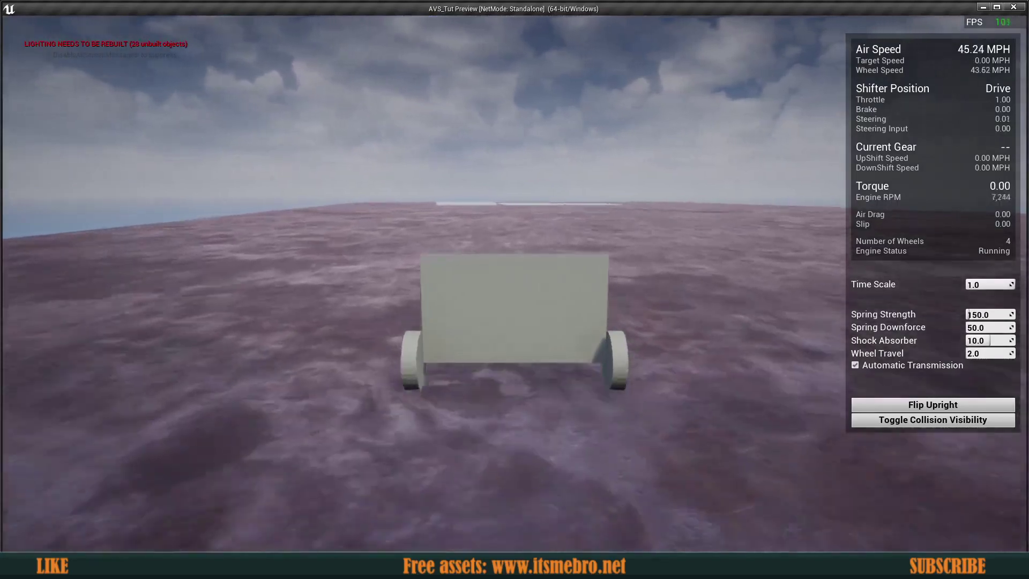
{"action": "key", "text": "d"}
{"action": "key", "text": "space"}
{"action": "key", "text": "d"}
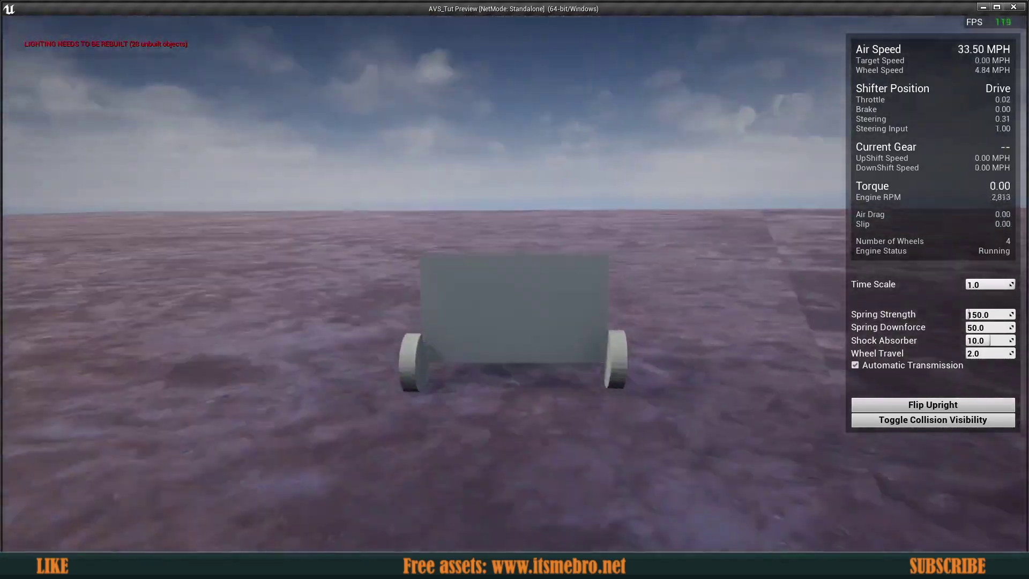
{"action": "key", "text": "w"}
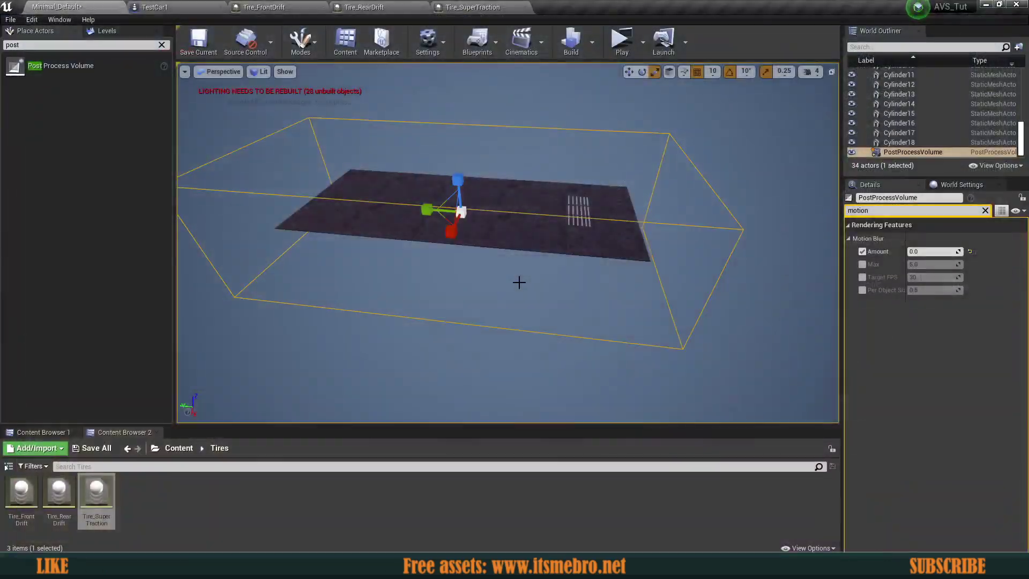
- Set the Friction of the Tire_SuperTraction physical material to 6
{"action": "left_click", "coordinate": [370, 5]}
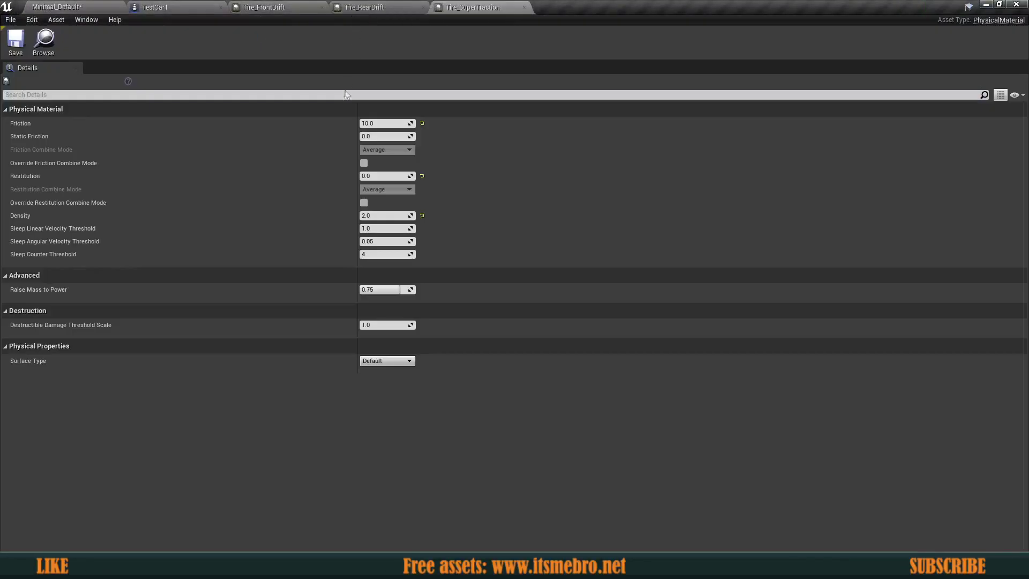
{"action": "left_click", "coordinate": [374, 6]}
{"action": "left_click", "coordinate": [469, 5]}
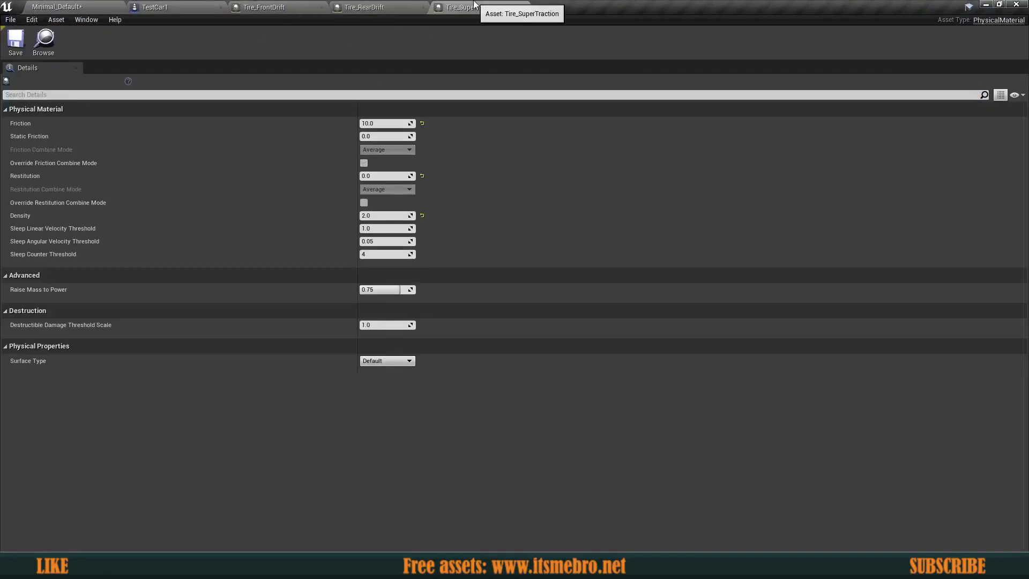
{"action": "left_click", "coordinate": [393, 123]}
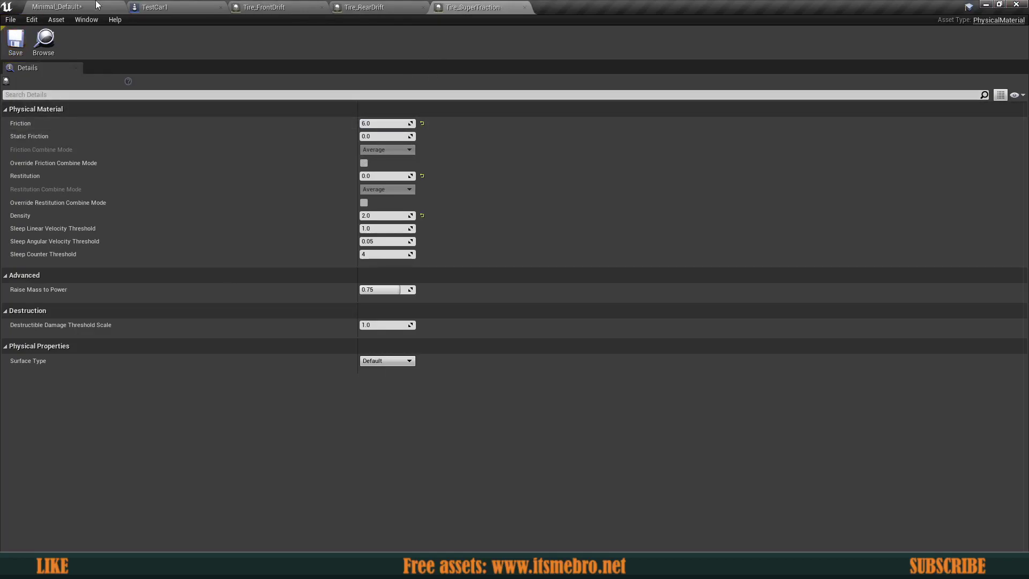
- Set TestCar1's End Speed to 50 for gear 1, 100 for gear 2 and 150 for gear 3
{"action": "left_click", "coordinate": [155, 7]}
{"action": "scroll", "coordinate": [924, 236], "scroll_direction": "down", "scroll_amount": 5}
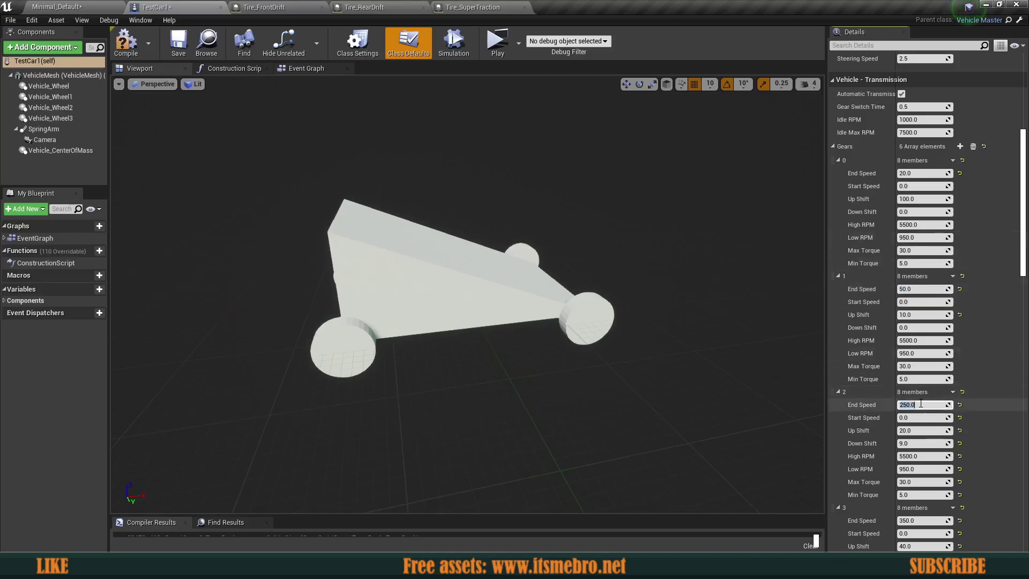
{"action": "scroll", "coordinate": [909, 404], "scroll_direction": "down", "scroll_amount": 4}
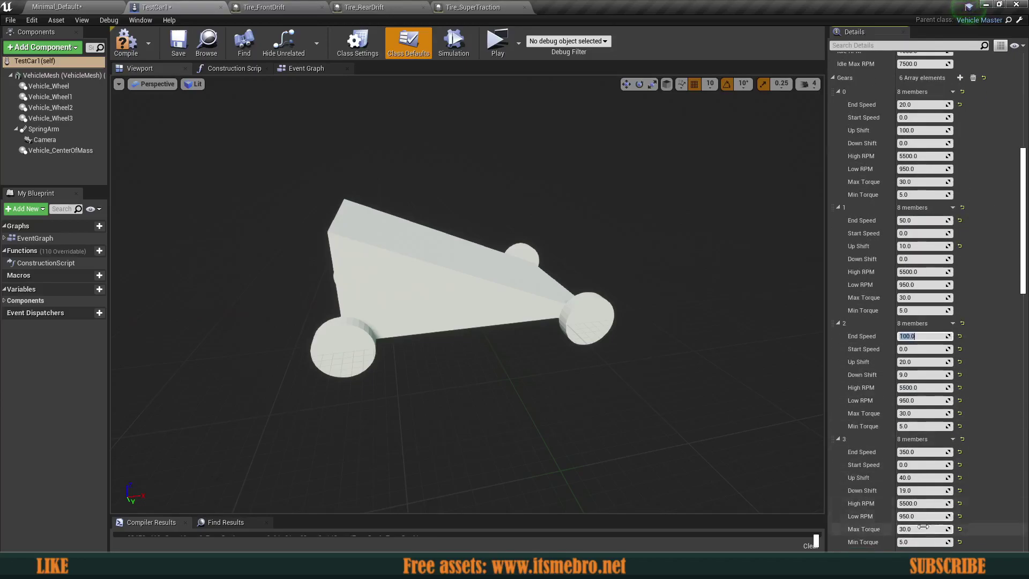
{"action": "scroll", "coordinate": [913, 453], "scroll_direction": "down", "scroll_amount": 6}
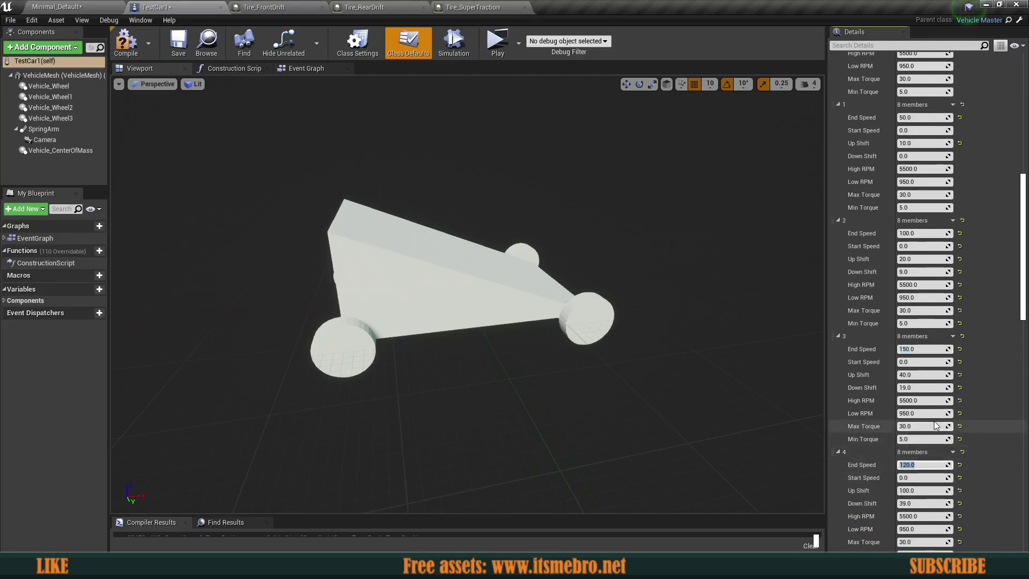
{"action": "scroll", "coordinate": [935, 429], "scroll_direction": "down", "scroll_amount": 2}
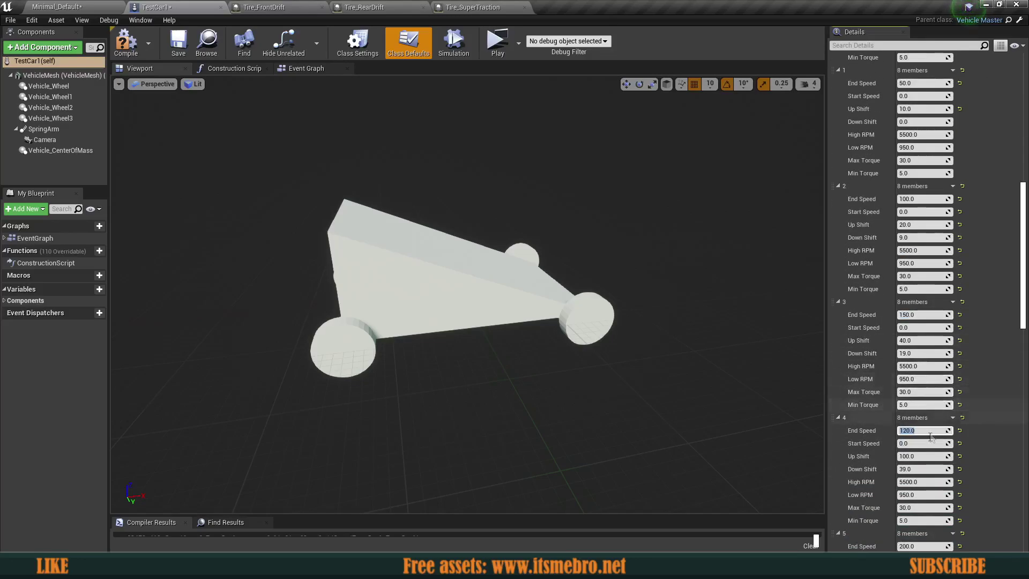
{"action": "scroll", "coordinate": [933, 435], "scroll_direction": "down", "scroll_amount": 4}
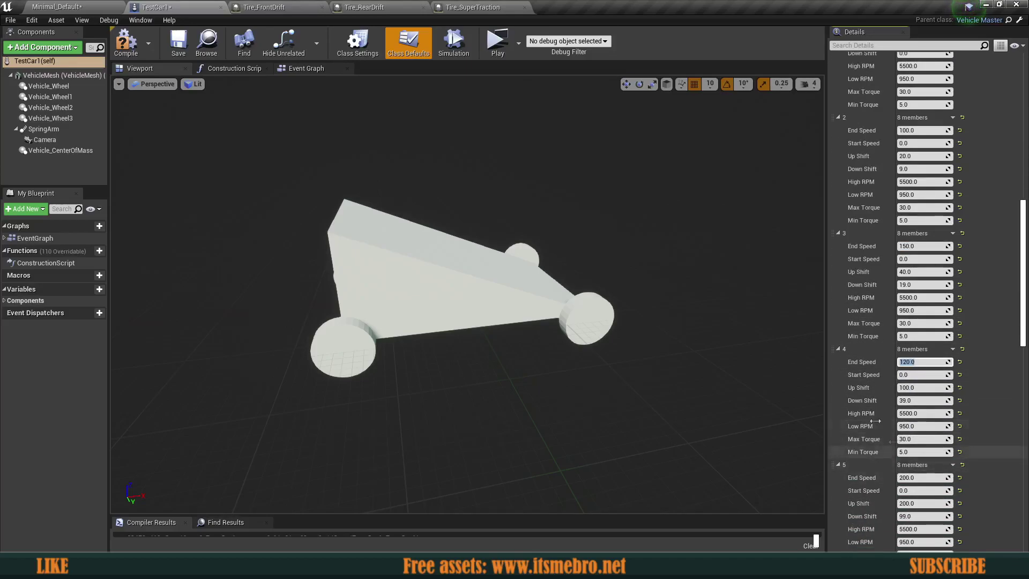
- Compile and save the blueprint and test-drive the car at speed with a handbrake turn, ending the play session when done
{"action": "left_click", "coordinate": [129, 48]}
{"action": "left_click", "coordinate": [179, 45]}
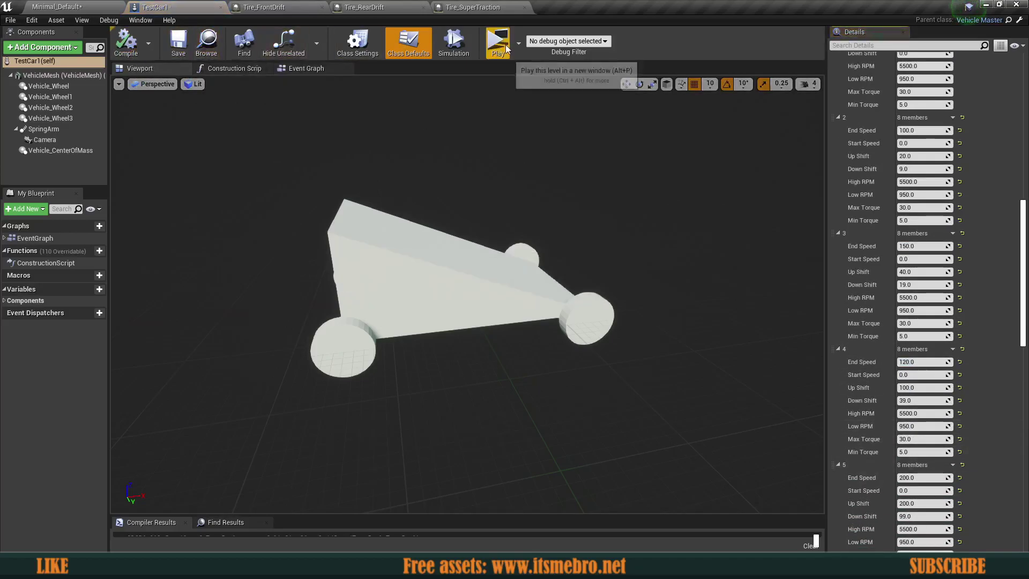
{"action": "left_click", "coordinate": [498, 43]}
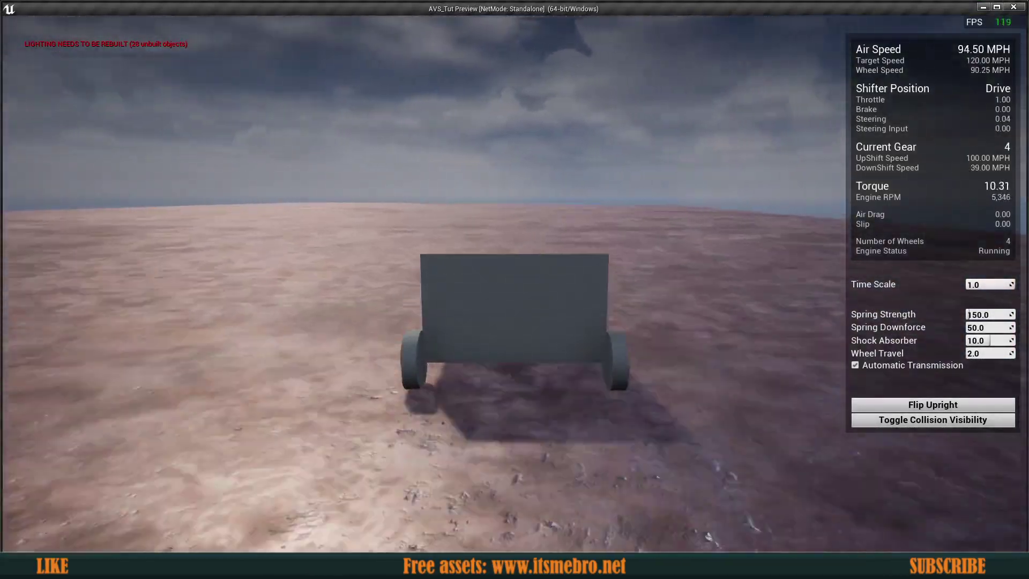
{"action": "key", "text": "space"}
{"action": "key", "text": "d"}
{"action": "key", "text": "w"}
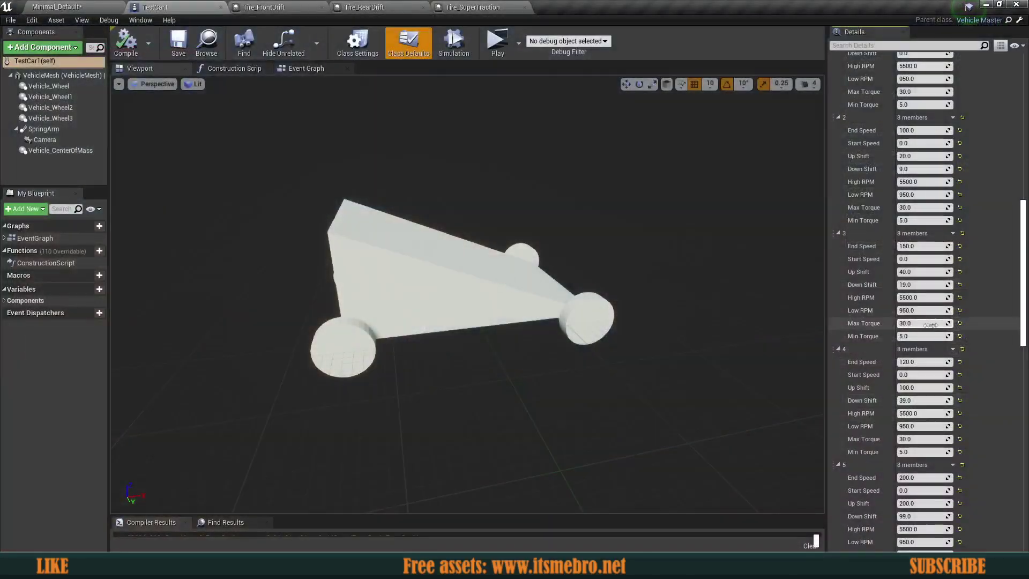
- Collapse the Gears list and look through the remaining vehicle settings in TestCar1's class defaults
{"action": "scroll", "coordinate": [930, 324], "scroll_direction": "up", "scroll_amount": 10}
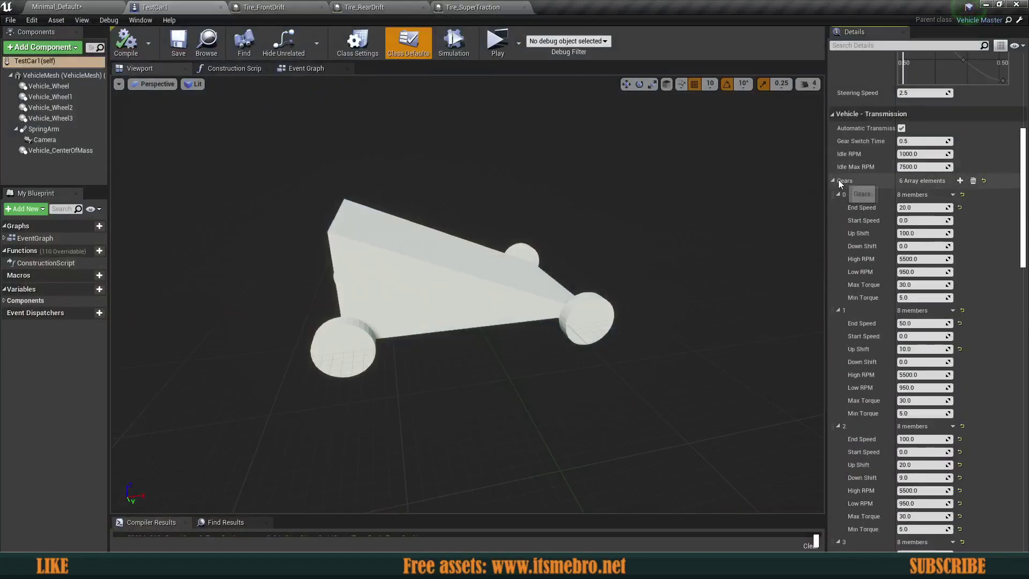
{"action": "left_click", "coordinate": [834, 180]}
{"action": "scroll", "coordinate": [879, 241], "scroll_direction": "down", "scroll_amount": 5}
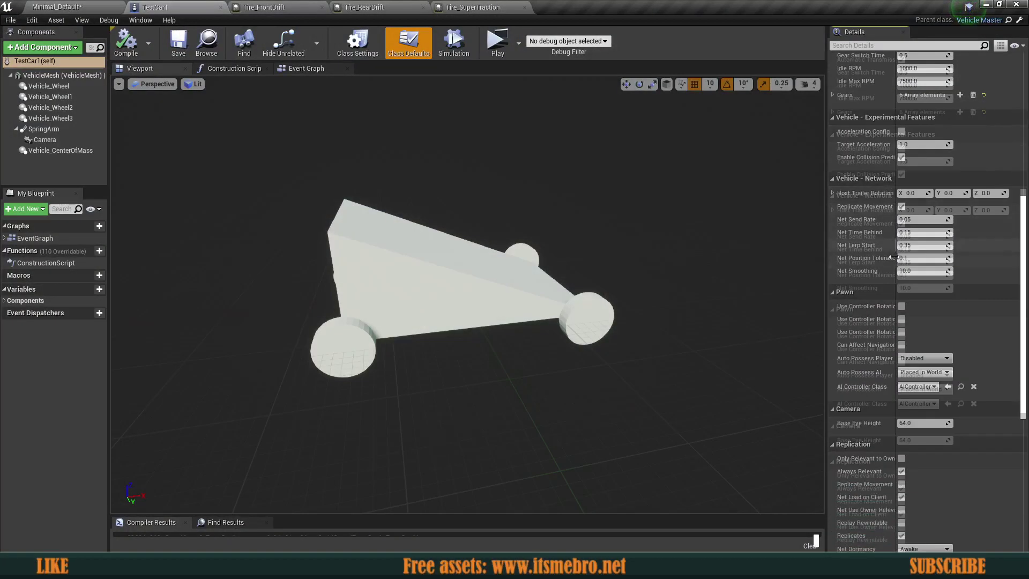
{"action": "scroll", "coordinate": [872, 257], "scroll_direction": "up", "scroll_amount": 15}
{"action": "scroll", "coordinate": [851, 262], "scroll_direction": "up", "scroll_amount": 2}
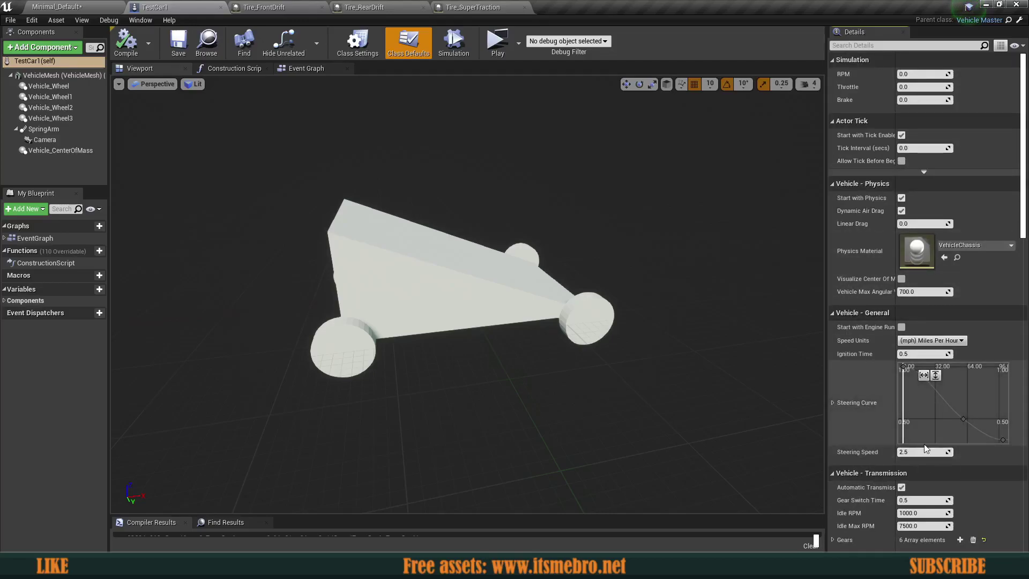
- Rotate the SpringArm component to about -80° around Z so the camera views the car from its side
{"action": "left_click", "coordinate": [501, 36]}
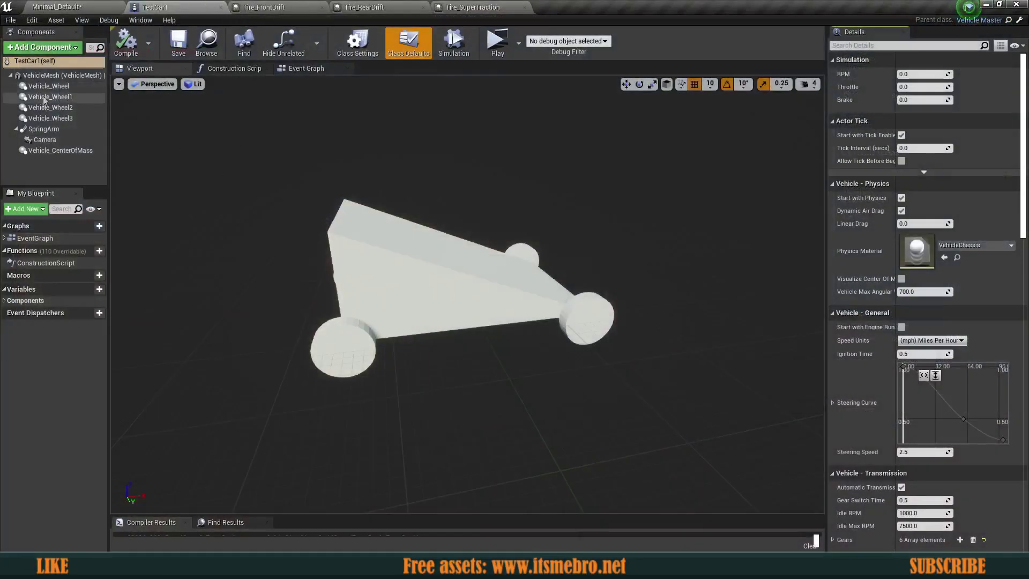
{"action": "left_click", "coordinate": [44, 129]}
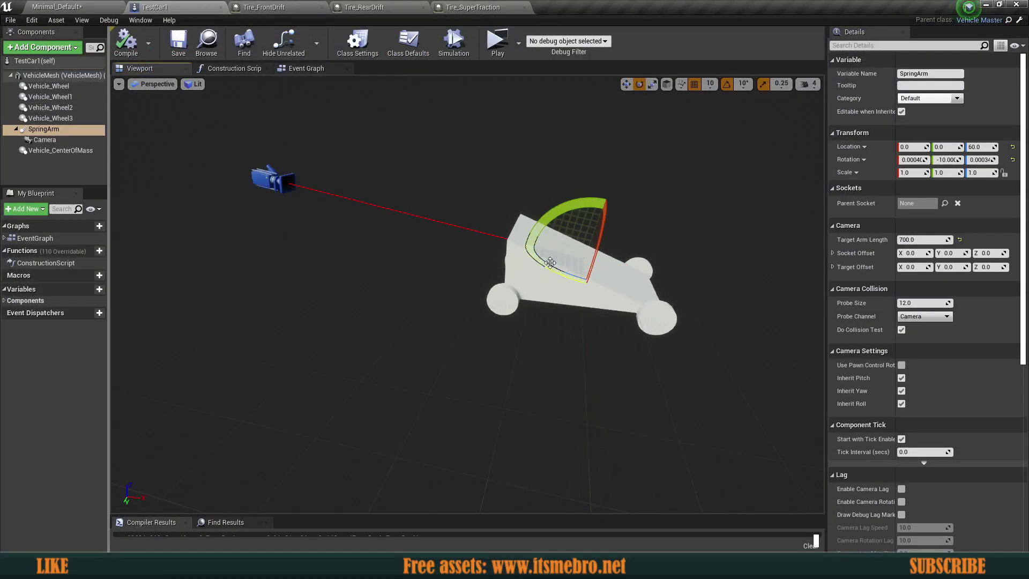
{"action": "left_click_drag", "start_coordinate": [550, 263], "coordinate": [587, 262]}
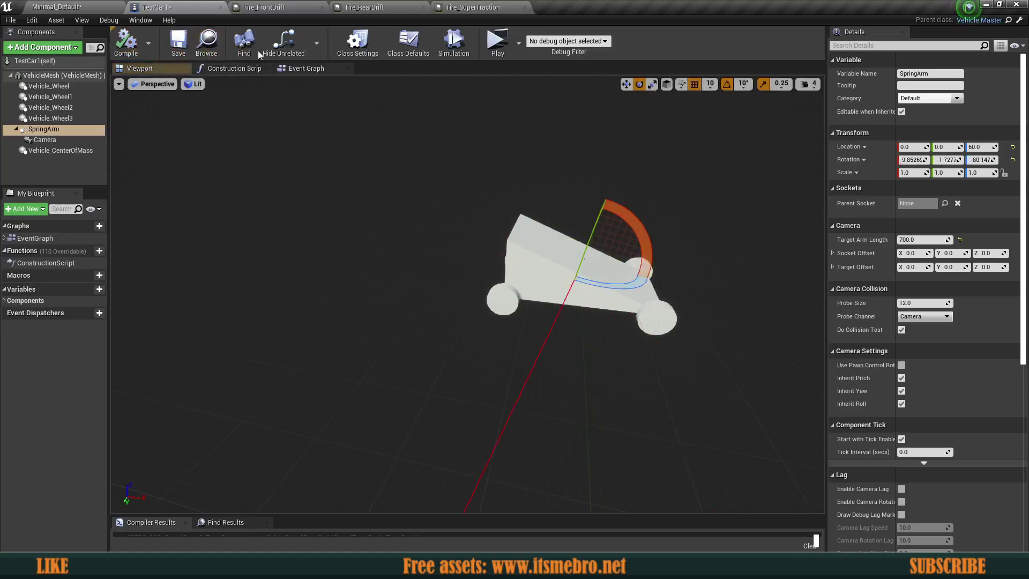
- Play the level and steer the front wheels both ways to examine how quickly they turn, ending the session when done
{"action": "left_click", "coordinate": [497, 42]}
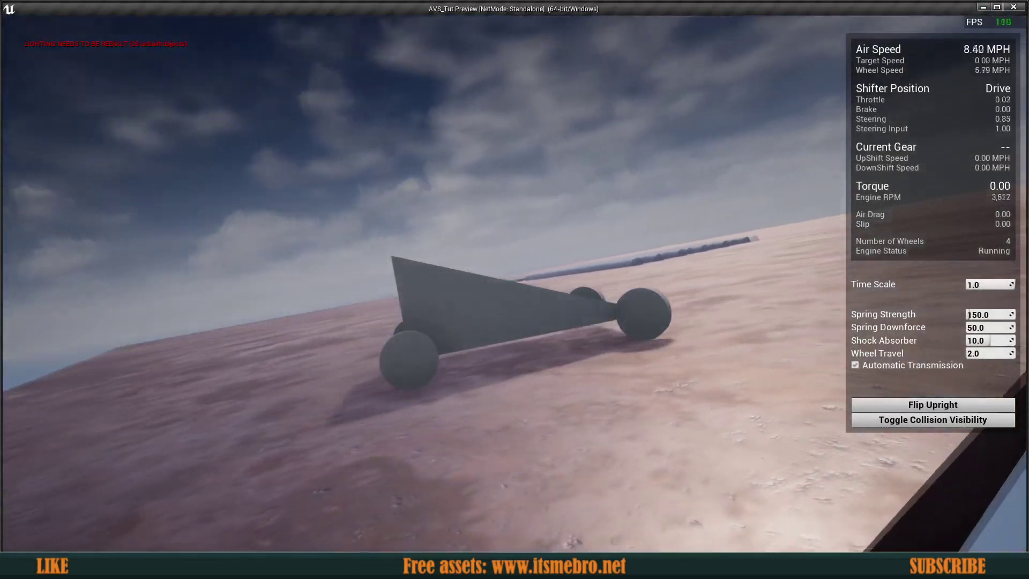
{"action": "key", "text": "a"}
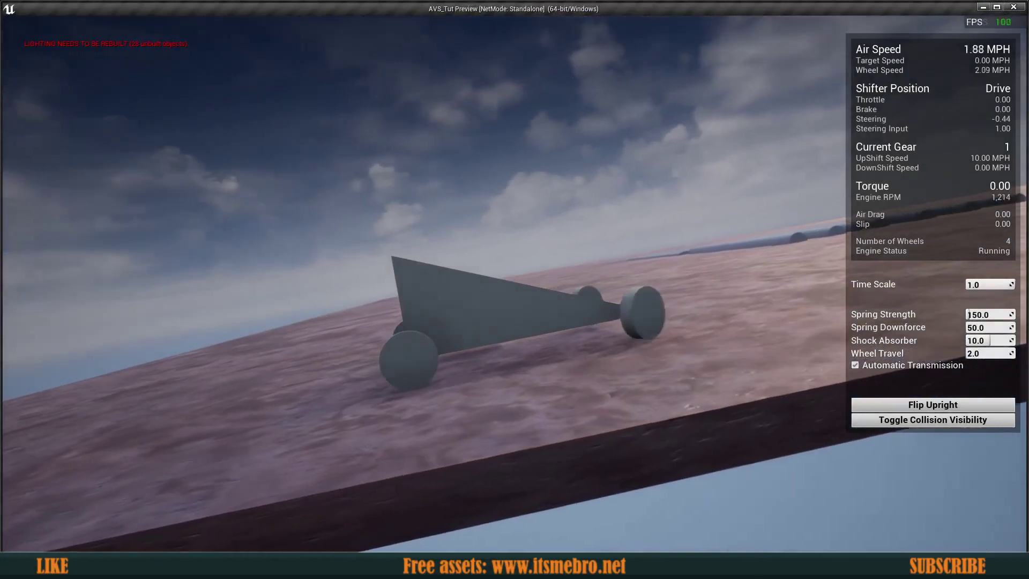
{"action": "key", "text": "d"}
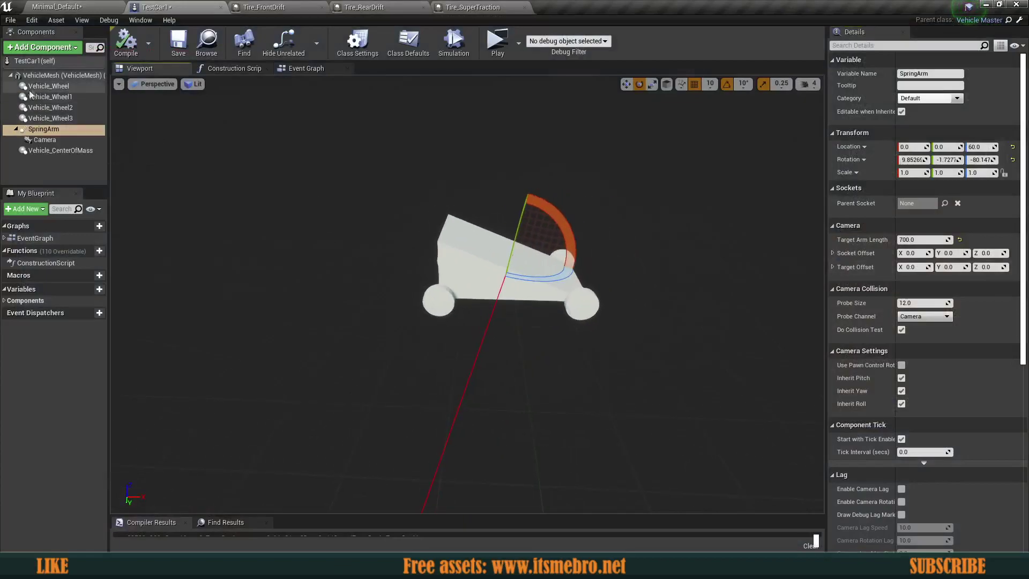
- Set the Steering Speed in TestCar1's class defaults to 10
{"action": "left_click", "coordinate": [39, 86]}
{"action": "left_click", "coordinate": [53, 98], "text": "ctrl"}
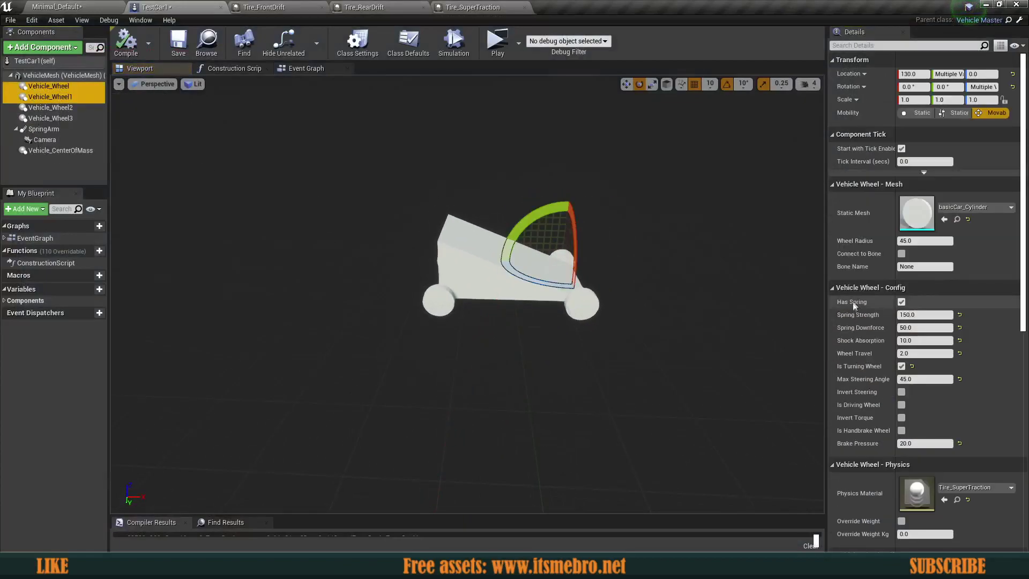
{"action": "left_click", "coordinate": [35, 61]}
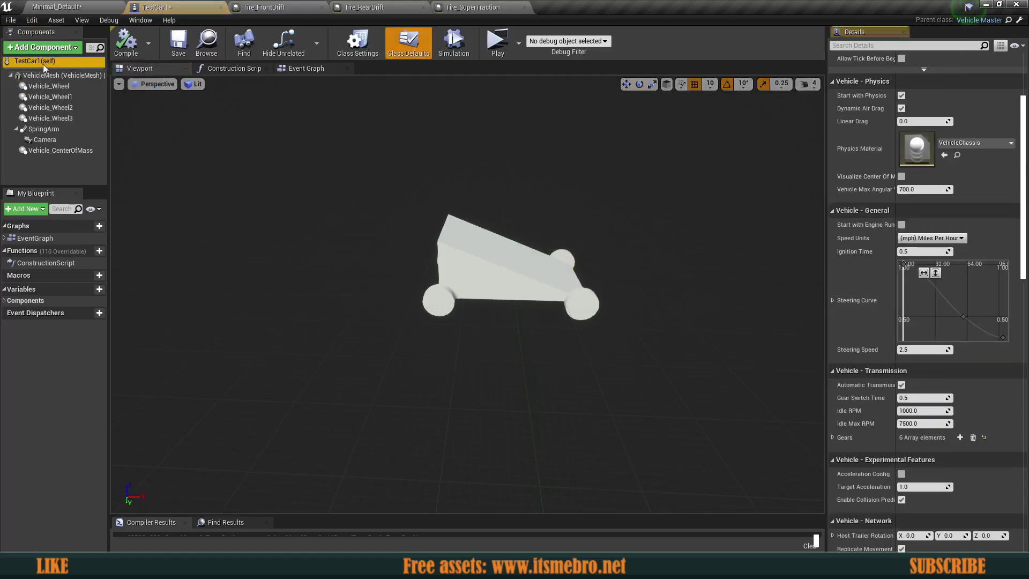
{"action": "scroll", "coordinate": [855, 355], "scroll_direction": "up", "scroll_amount": 2}
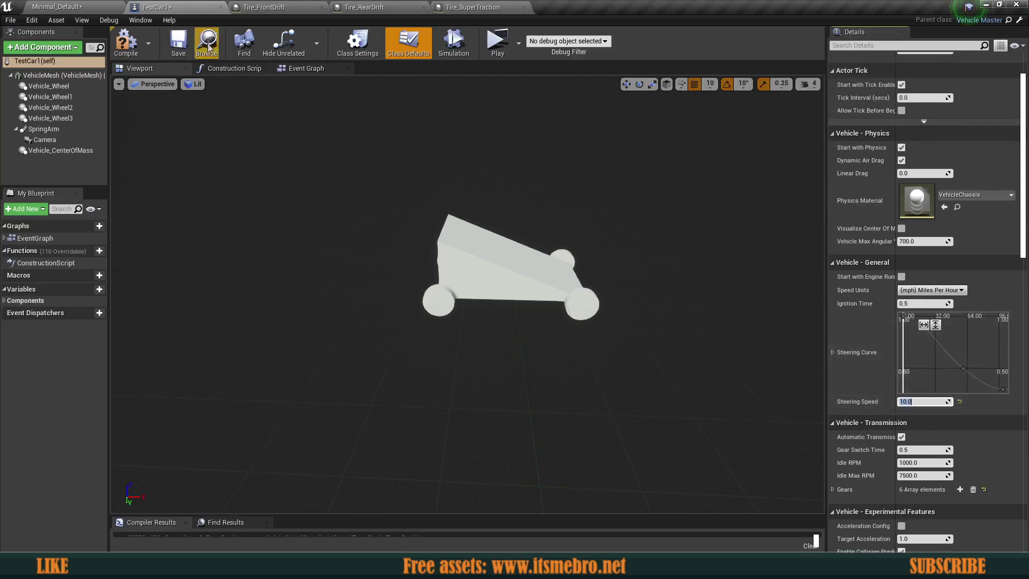
- Play the level and test the faster steering while stationary and while driving, ending the session when done
{"action": "left_click", "coordinate": [497, 42]}
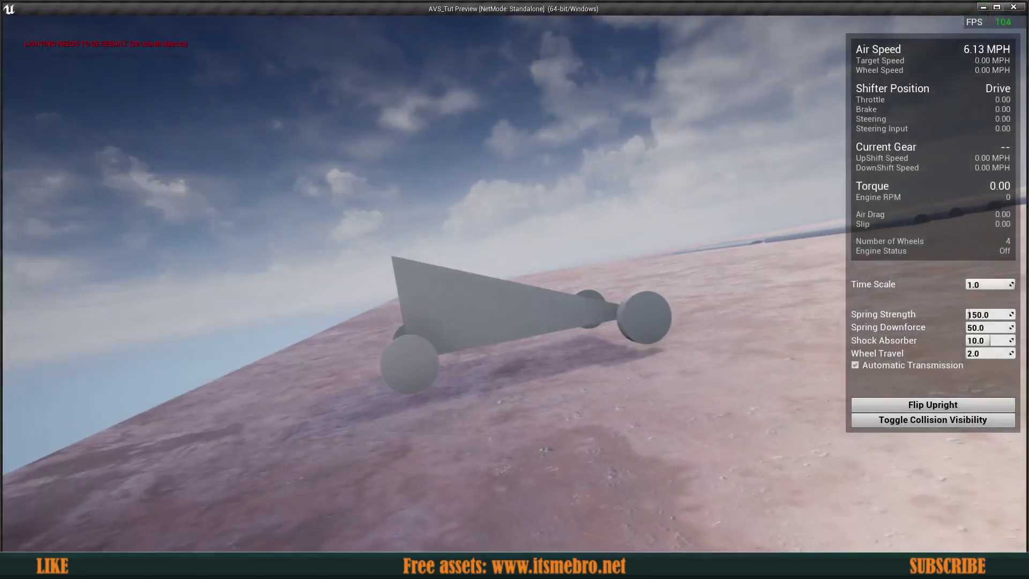
{"action": "key", "text": "a"}
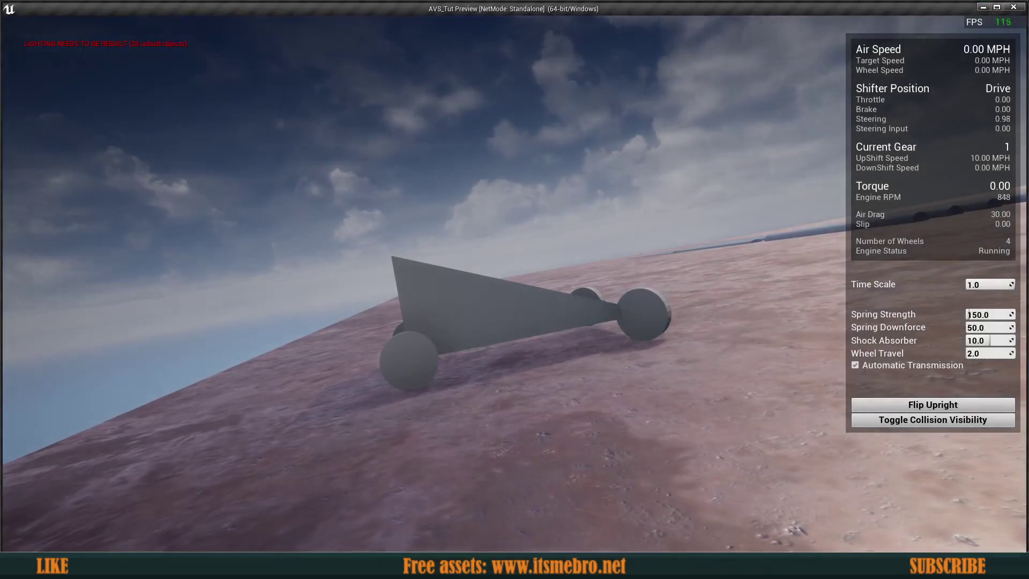
{"action": "key", "text": "w"}
{"action": "key", "text": "a"}
{"action": "key", "text": "d"}
{"action": "key", "text": "a"}
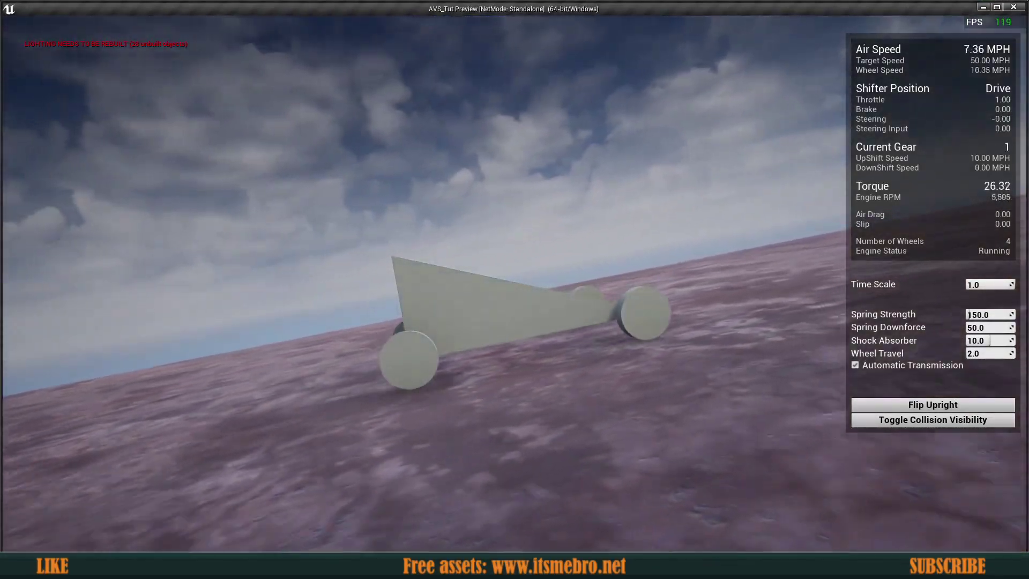
{"action": "key", "text": "d"}
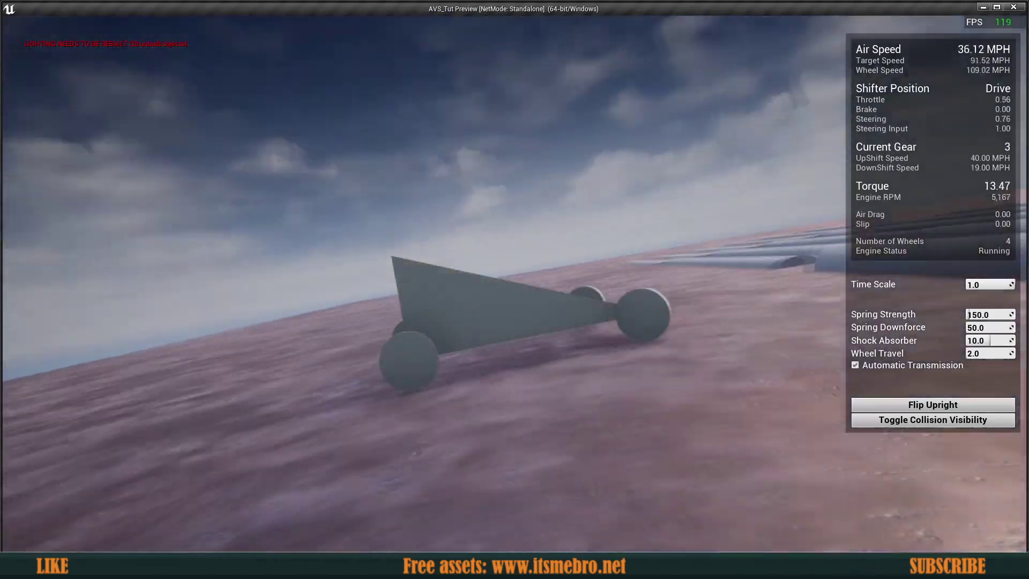
{"action": "key", "text": "Escape"}
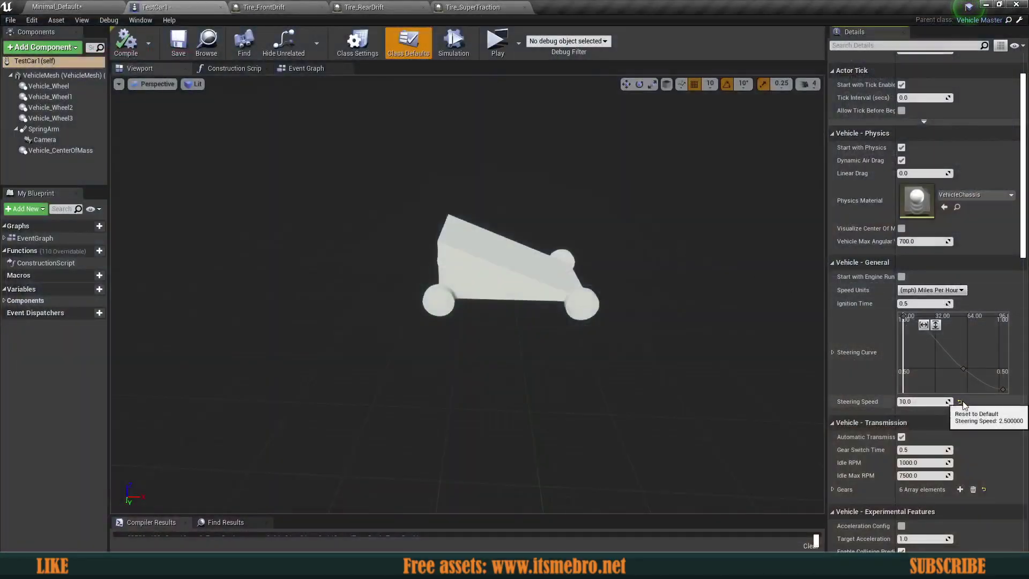
- Reset TestCar1's Steering Speed to its default of 2.5, and compile and save the blueprint
{"action": "left_click", "coordinate": [127, 44]}
{"action": "left_click", "coordinate": [178, 45]}
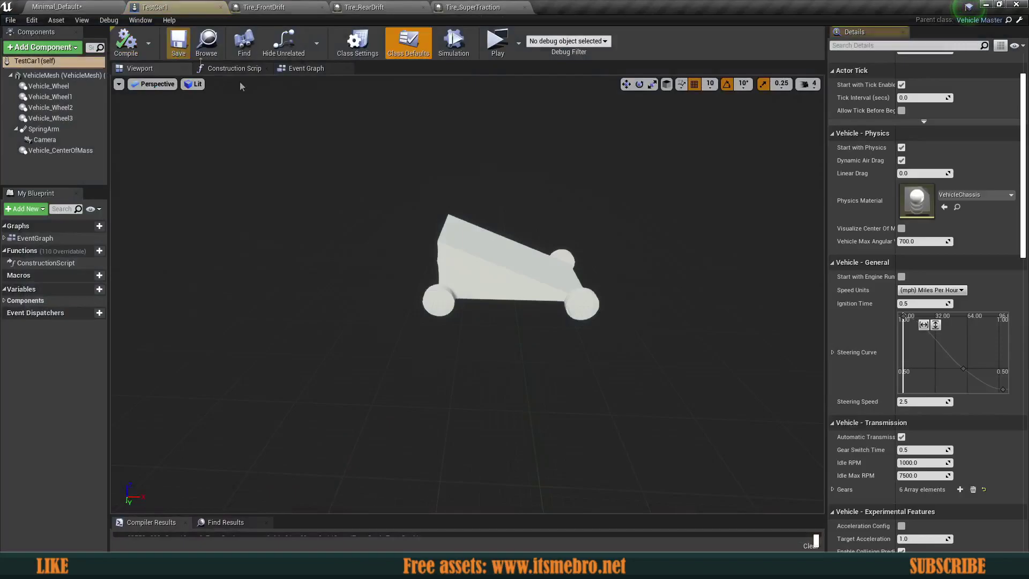
{"action": "scroll", "coordinate": [864, 367], "scroll_direction": "up", "scroll_amount": 3}
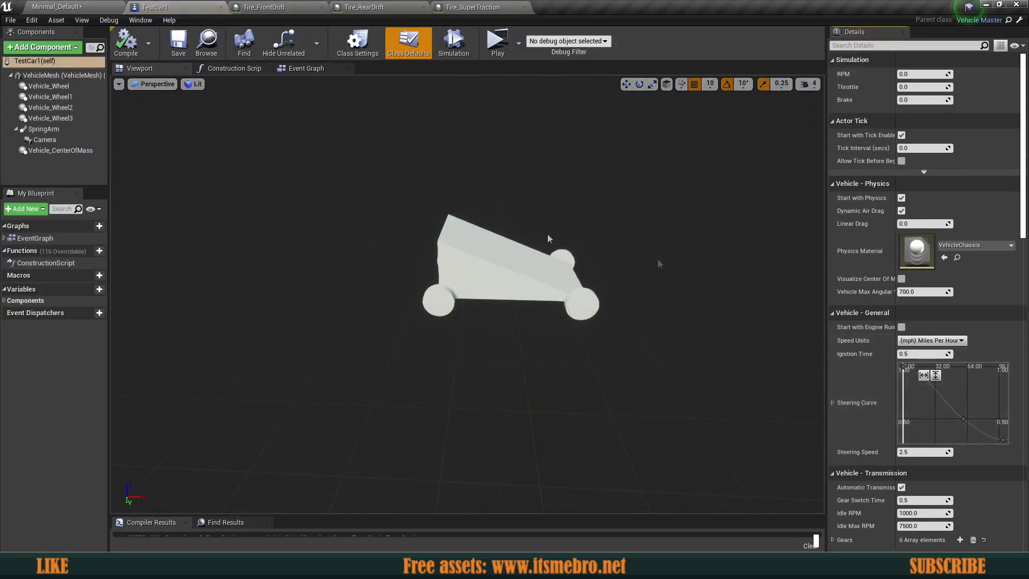
- Examine the Vehicle_CenterOfMass component and the settings of Vehicle_Wheel2 and Vehicle_Wheel3, viewing the car from several sides
{"action": "left_click", "coordinate": [69, 151]}
{"action": "key", "text": "f"}
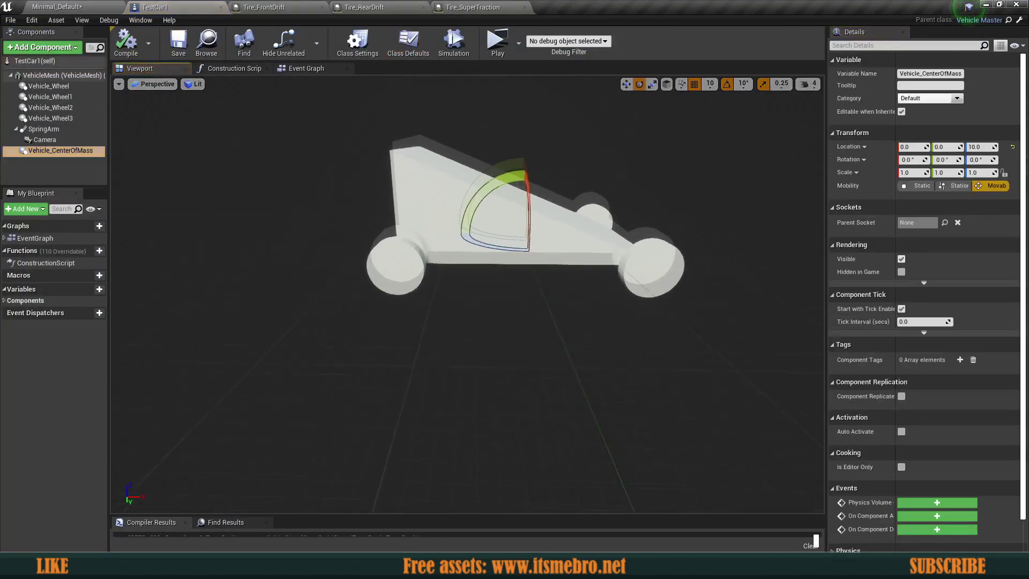
{"action": "scroll", "coordinate": [468, 294], "scroll_direction": "down", "scroll_amount": 10}
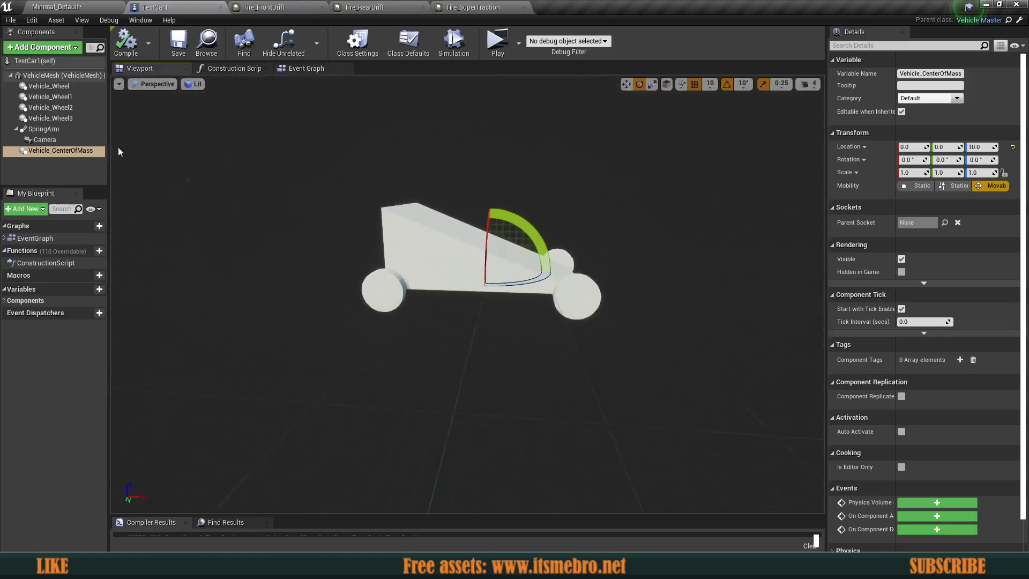
{"action": "right_click_drag", "start_coordinate": [395, 255], "coordinate": [369, 255]}
{"action": "left_click", "coordinate": [57, 119]}
{"action": "left_click", "coordinate": [57, 109], "text": "shift"}
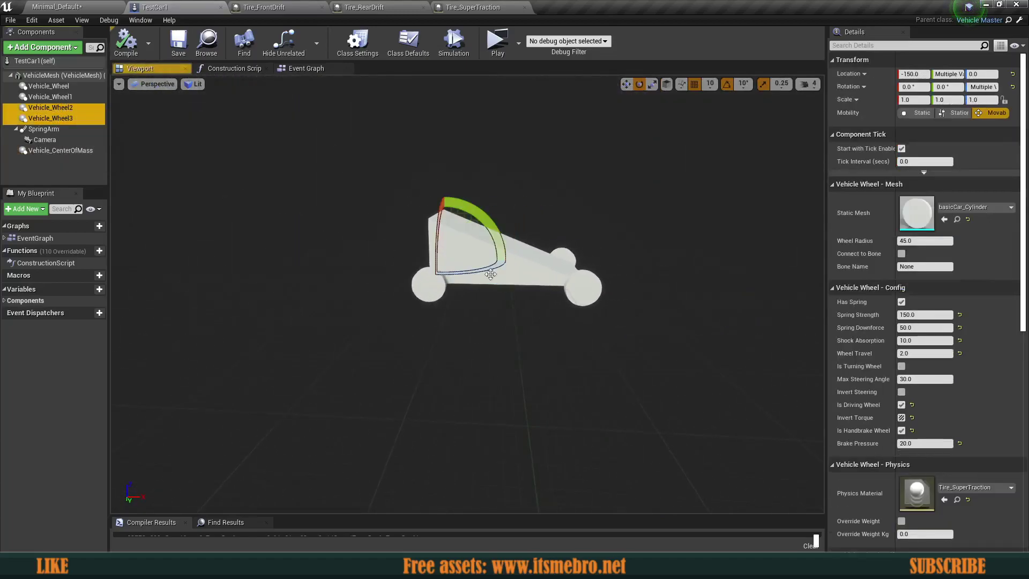
{"action": "scroll", "coordinate": [900, 507], "scroll_direction": "down", "scroll_amount": 2}
{"action": "scroll", "coordinate": [899, 482], "scroll_direction": "down", "scroll_amount": 3}
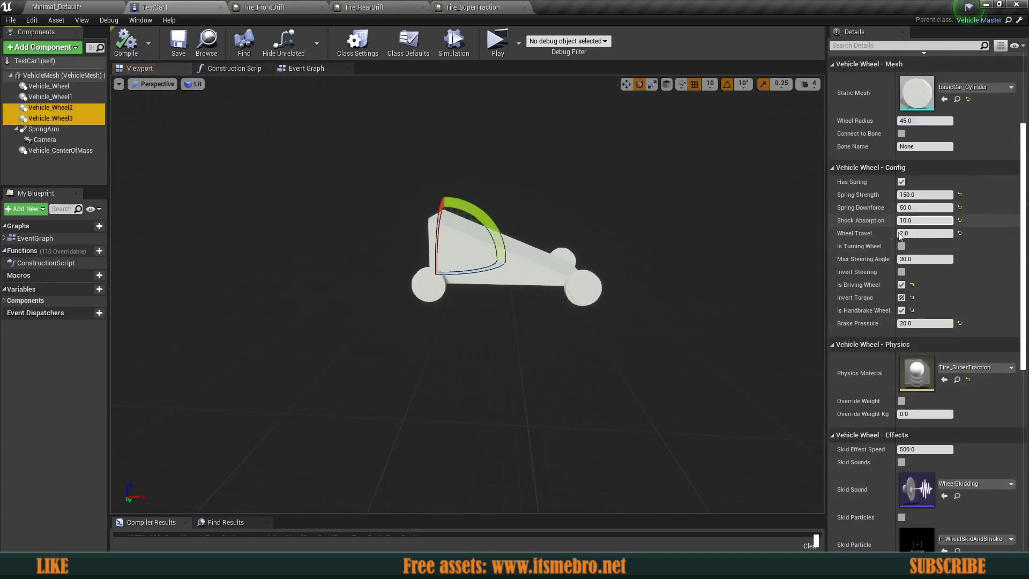
{"action": "scroll", "coordinate": [884, 311], "scroll_direction": "down", "scroll_amount": 5}
{"action": "scroll", "coordinate": [884, 309], "scroll_direction": "down", "scroll_amount": 4}
{"action": "scroll", "coordinate": [884, 310], "scroll_direction": "up", "scroll_amount": 13}
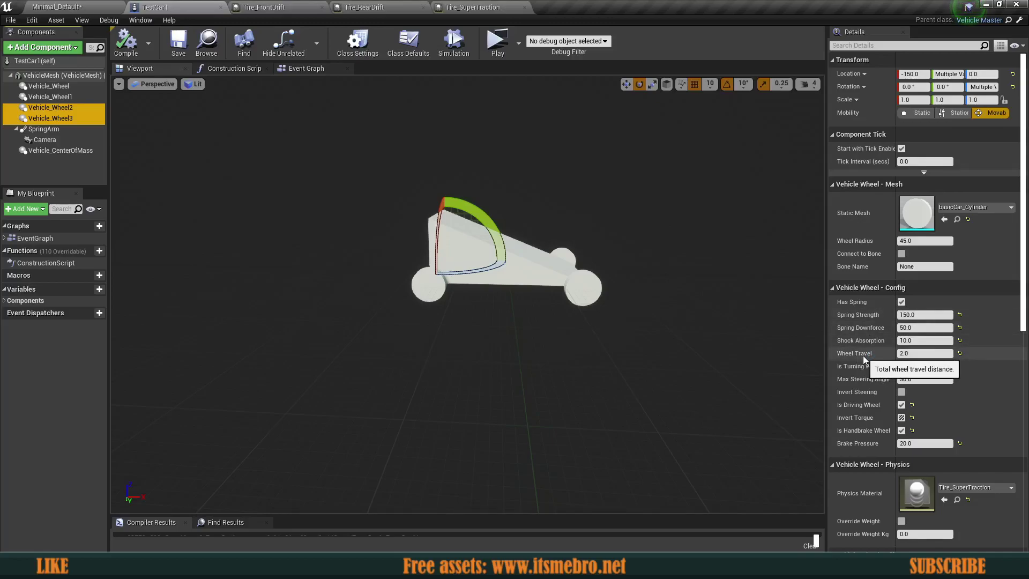
{"action": "right_click_drag", "start_coordinate": [536, 369], "coordinate": [236, 380]}
{"action": "key", "text": "d"}
{"action": "key", "text": "a"}
{"action": "key", "text": "w"}
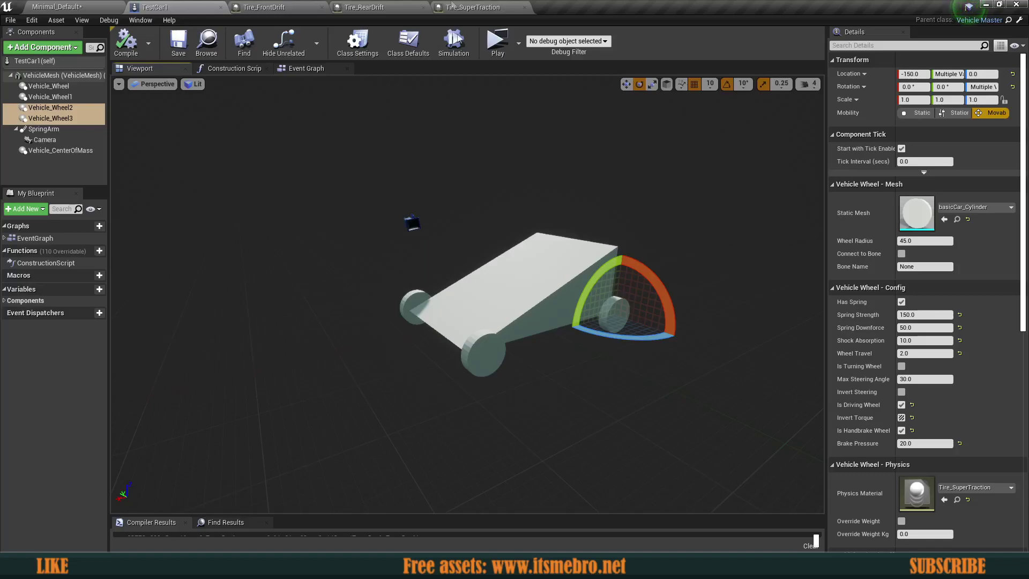
- Switch to the Minimal_Default level and look over the driving ground and its row of cylinders
{"action": "left_click", "coordinate": [78, 6]}
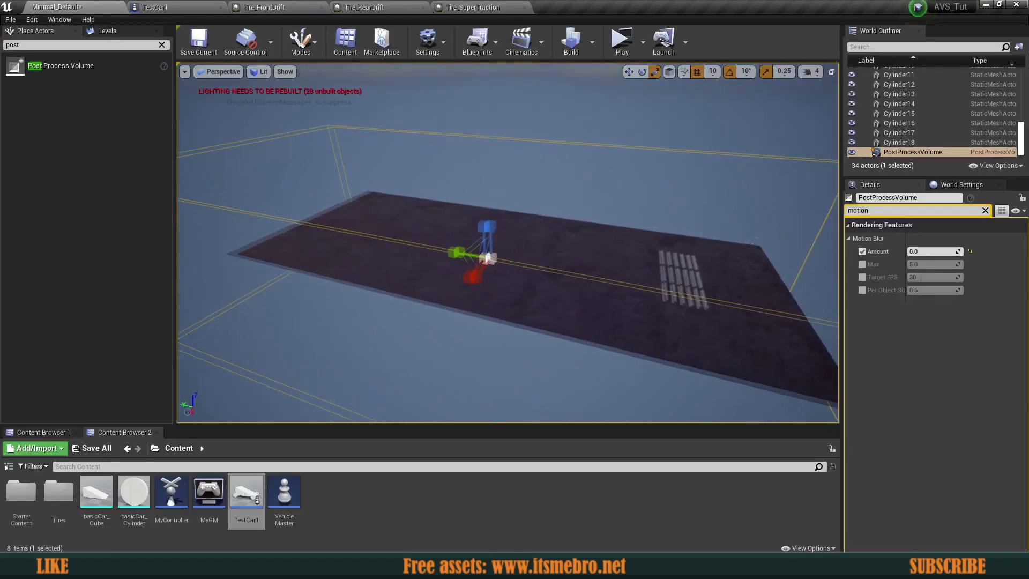
{"action": "key", "text": "s"}
{"action": "mouse_move", "coordinate": [472, 266]}
{"action": "right_mouse_down"}
{"action": "mouse_move", "coordinate": [453, 263]}
{"action": "mouse_move", "coordinate": [472, 266]}
{"action": "right_mouse_up"}
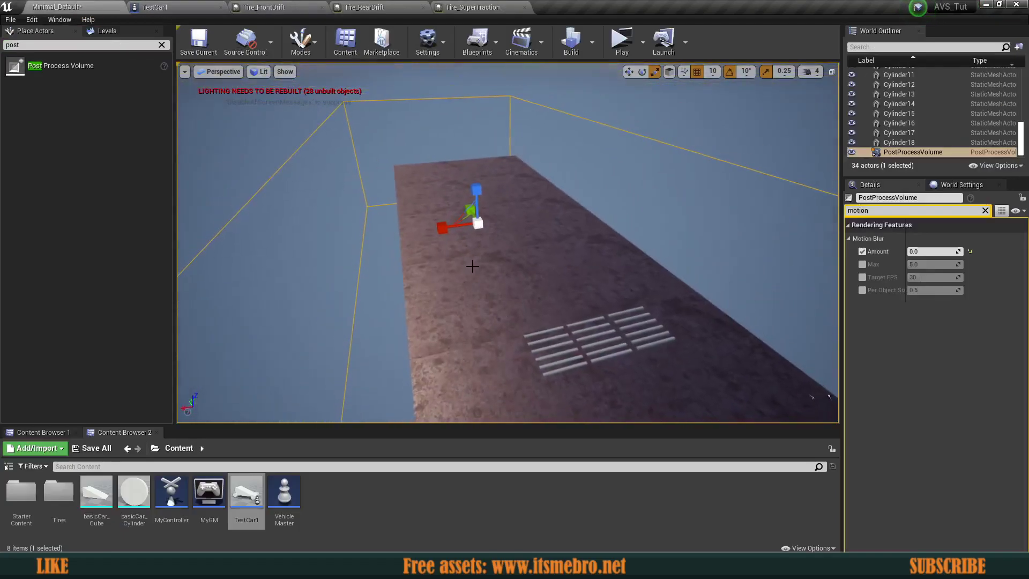